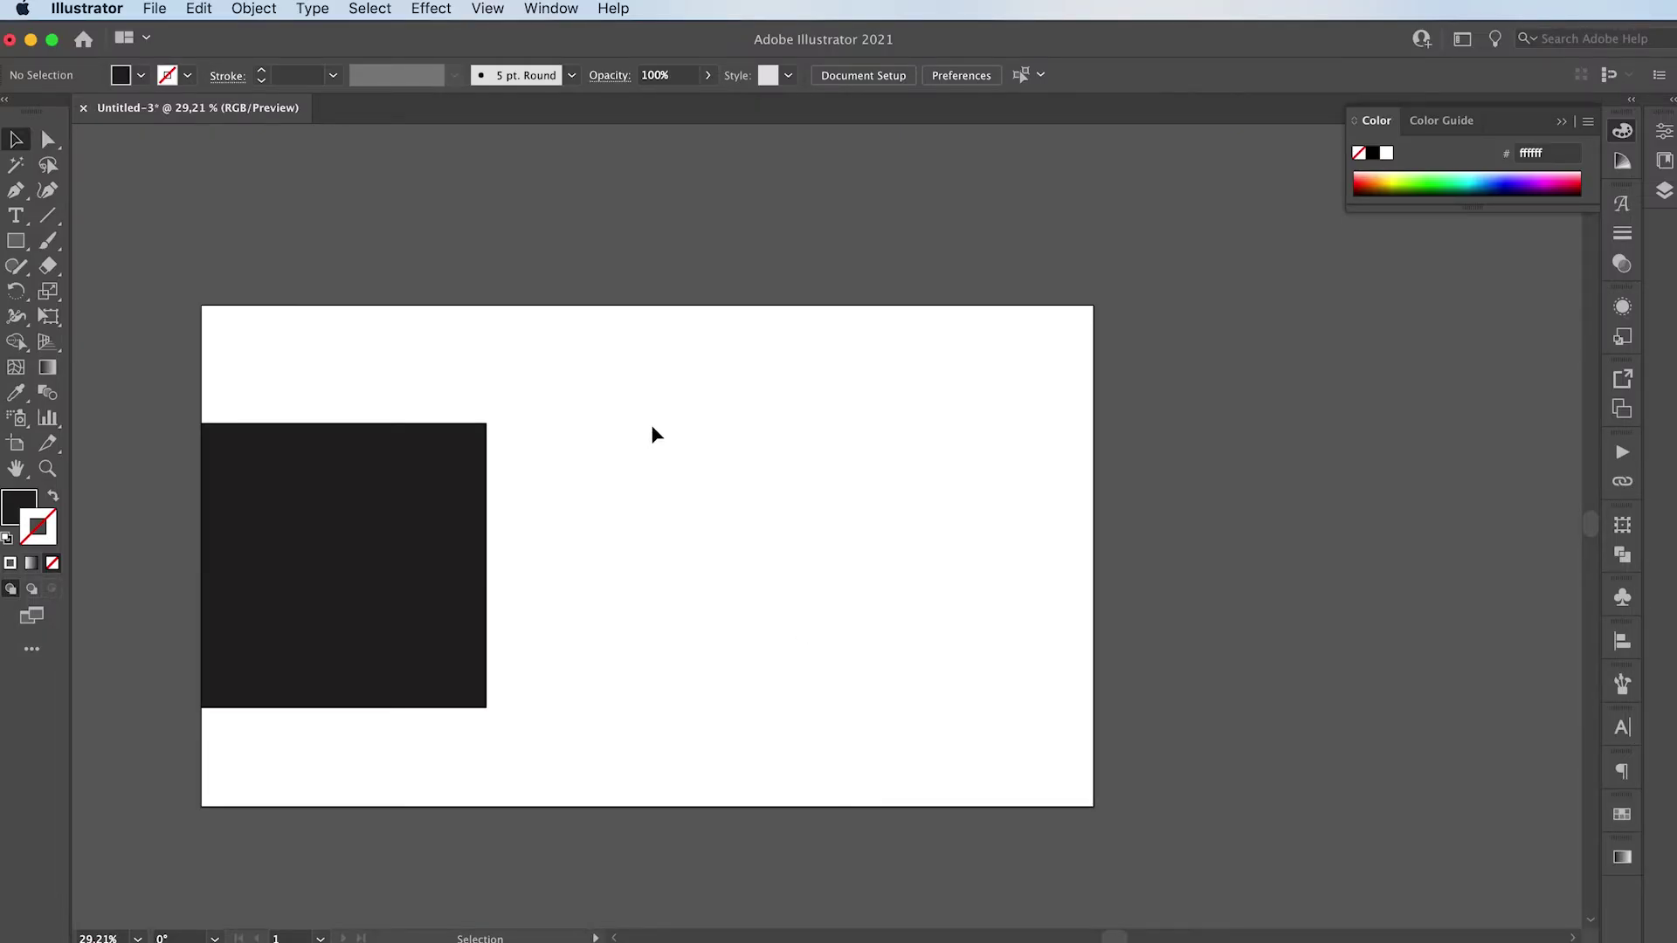
Type the word HEY on the artboard beside the black square and enlarge it
{"action": "key", "text": "t"}
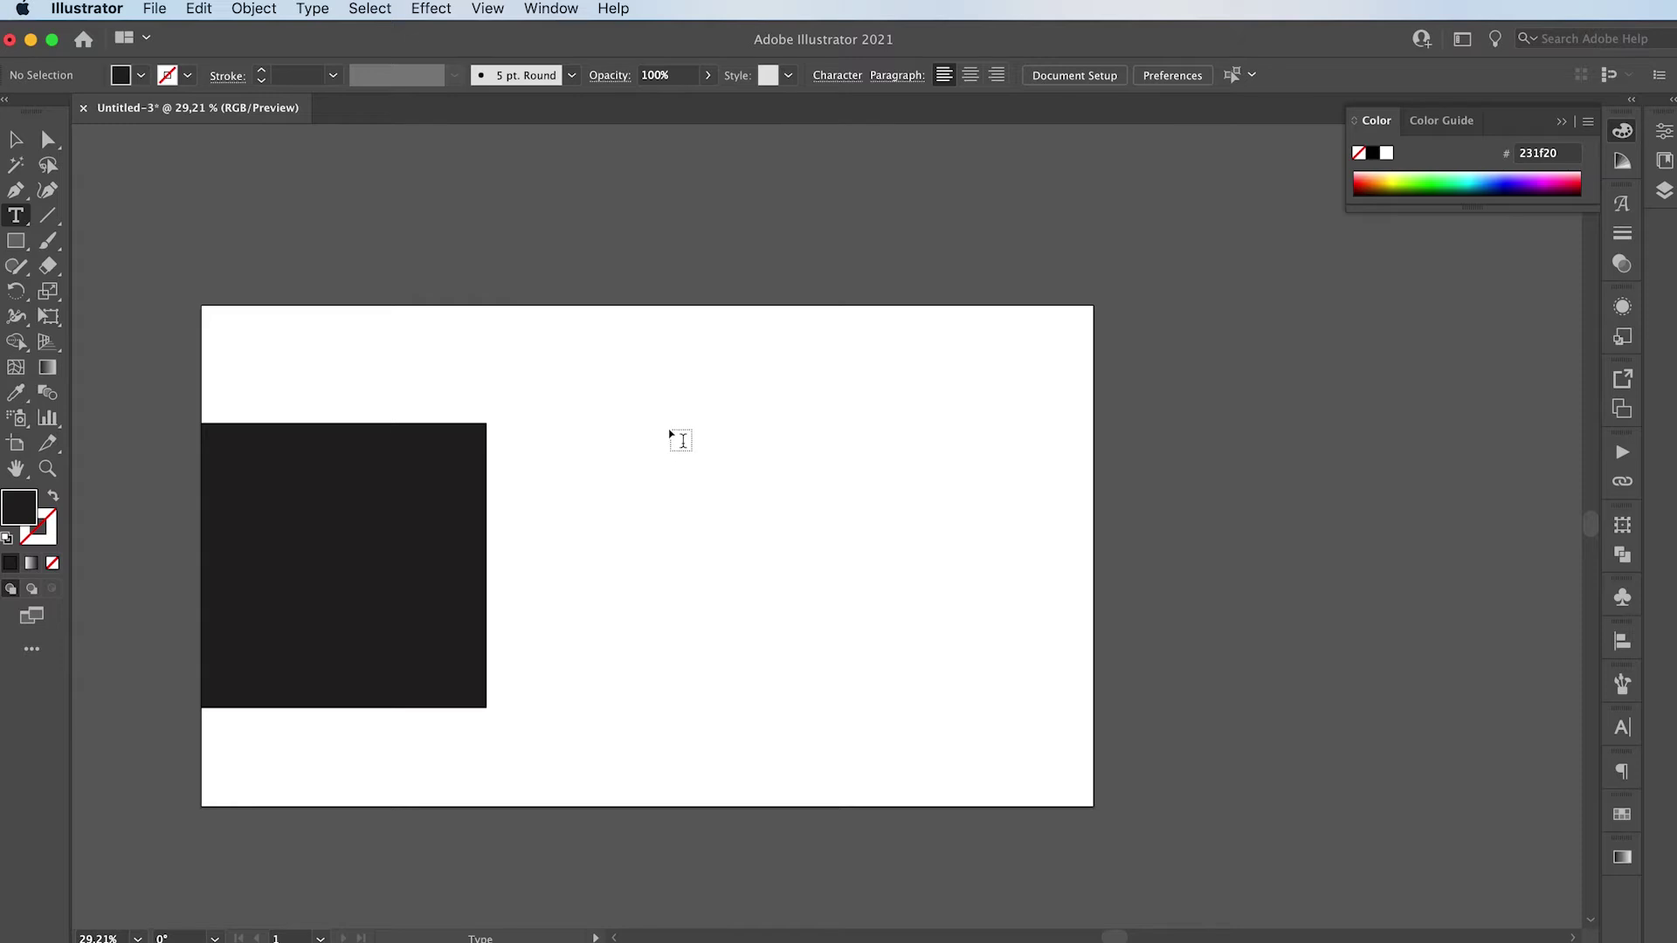
{"action": "left_click", "coordinate": [669, 427]}
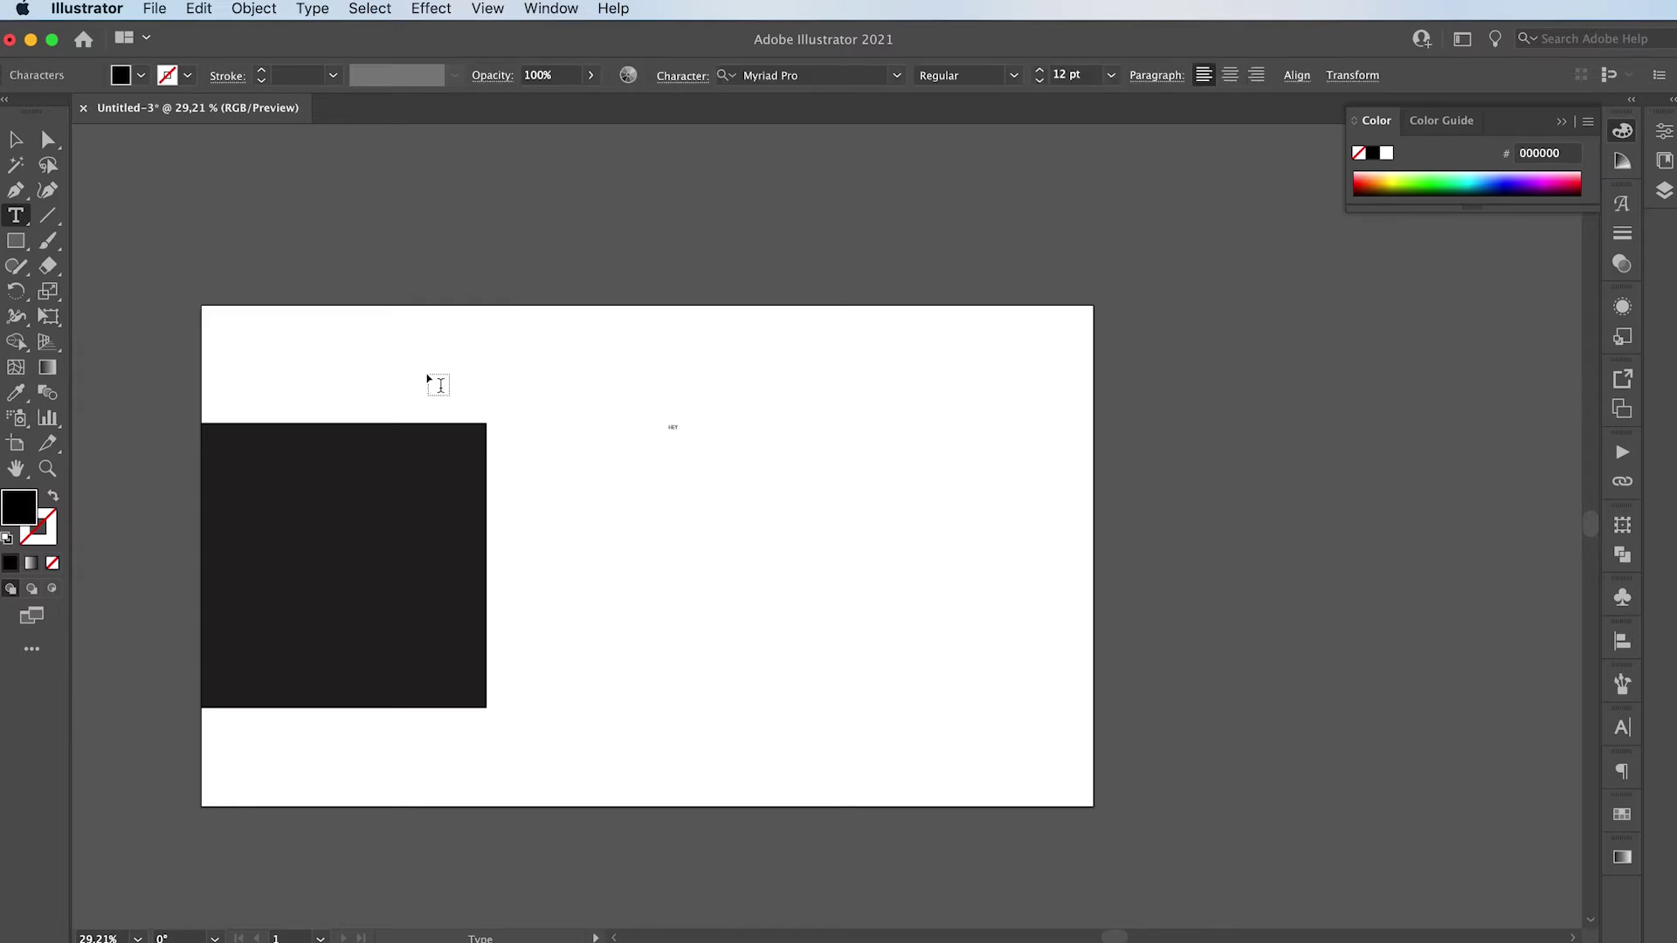
{"action": "left_click", "coordinate": [16, 142]}
{"action": "left_click_drag", "start_coordinate": [679, 430], "coordinate": [881, 459]}
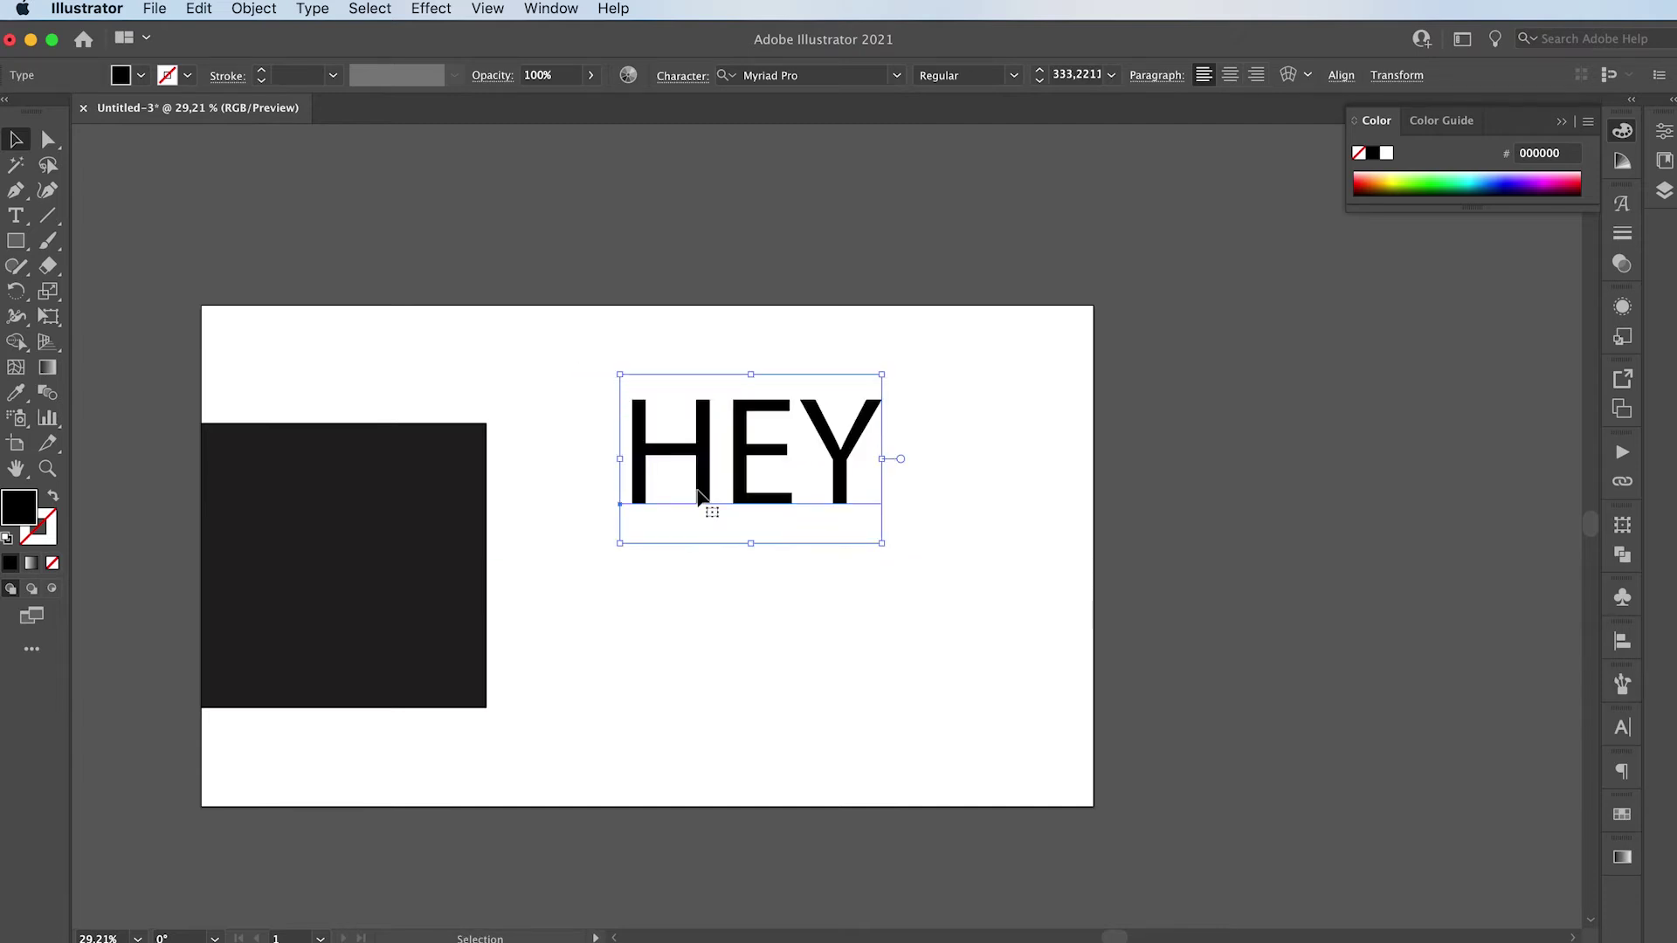
Set HEY's font to Helvetica Bold and shrink it to about 152 pt
{"action": "left_click", "coordinate": [824, 76]}
{"action": "type", "text": "arial"}
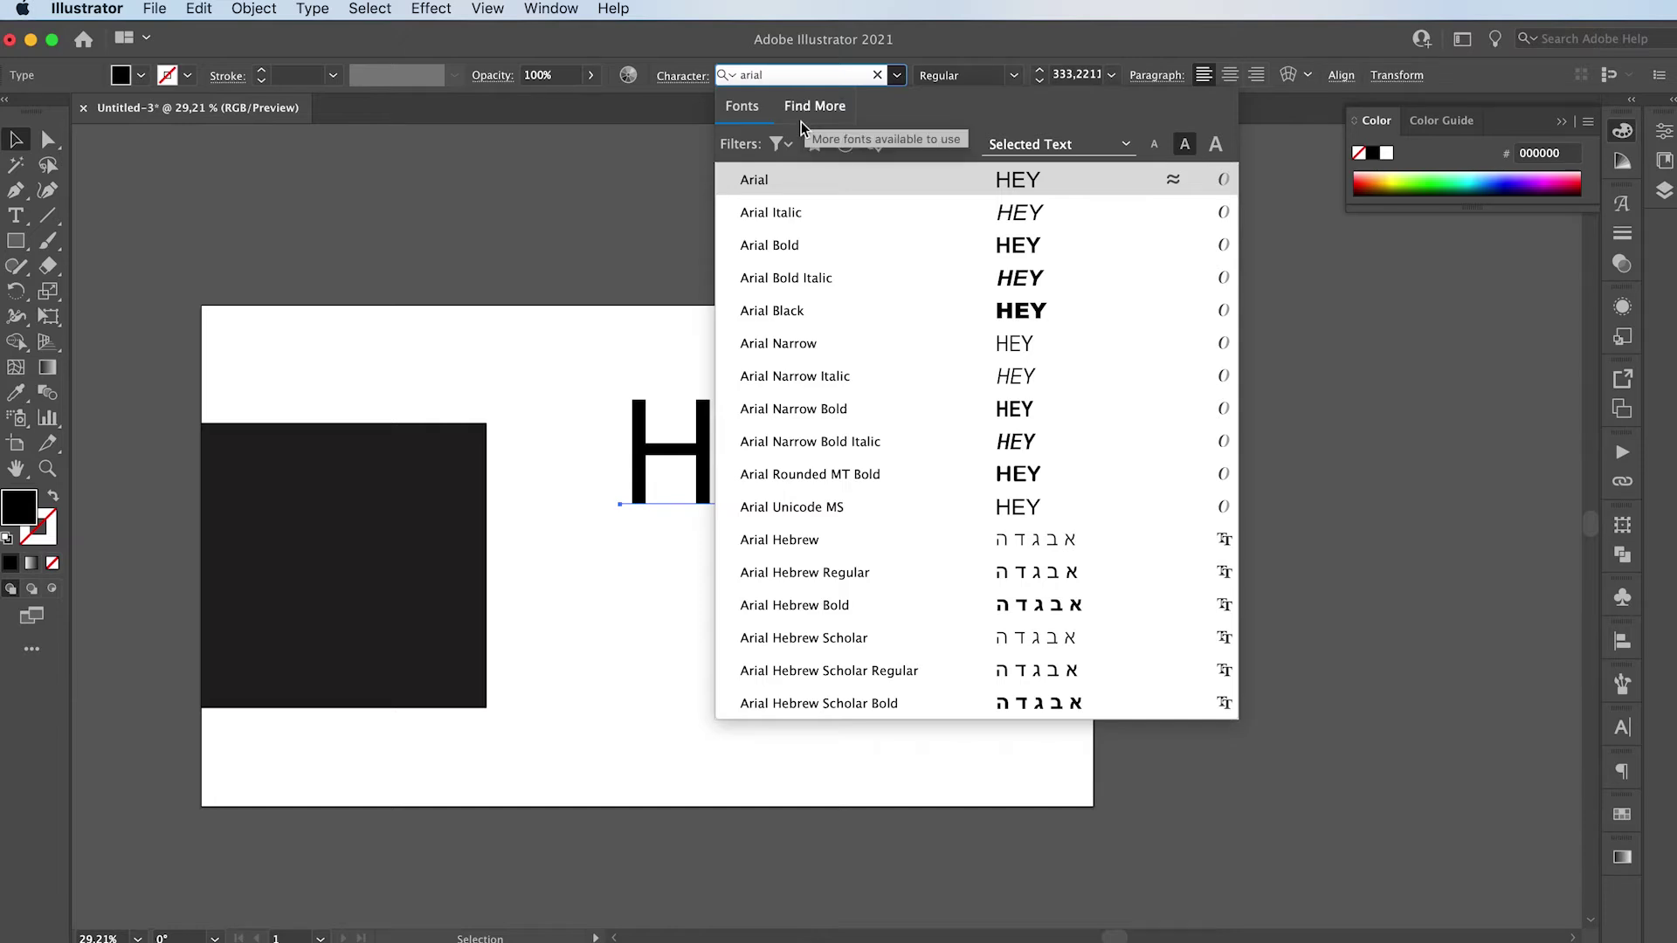
{"action": "key", "text": "BackSpace"}
{"action": "key", "text": "BackSpace"}
{"action": "key", "text": "BackSpace"}
{"action": "key", "text": "BackSpace"}
{"action": "key", "text": "BackSpace"}
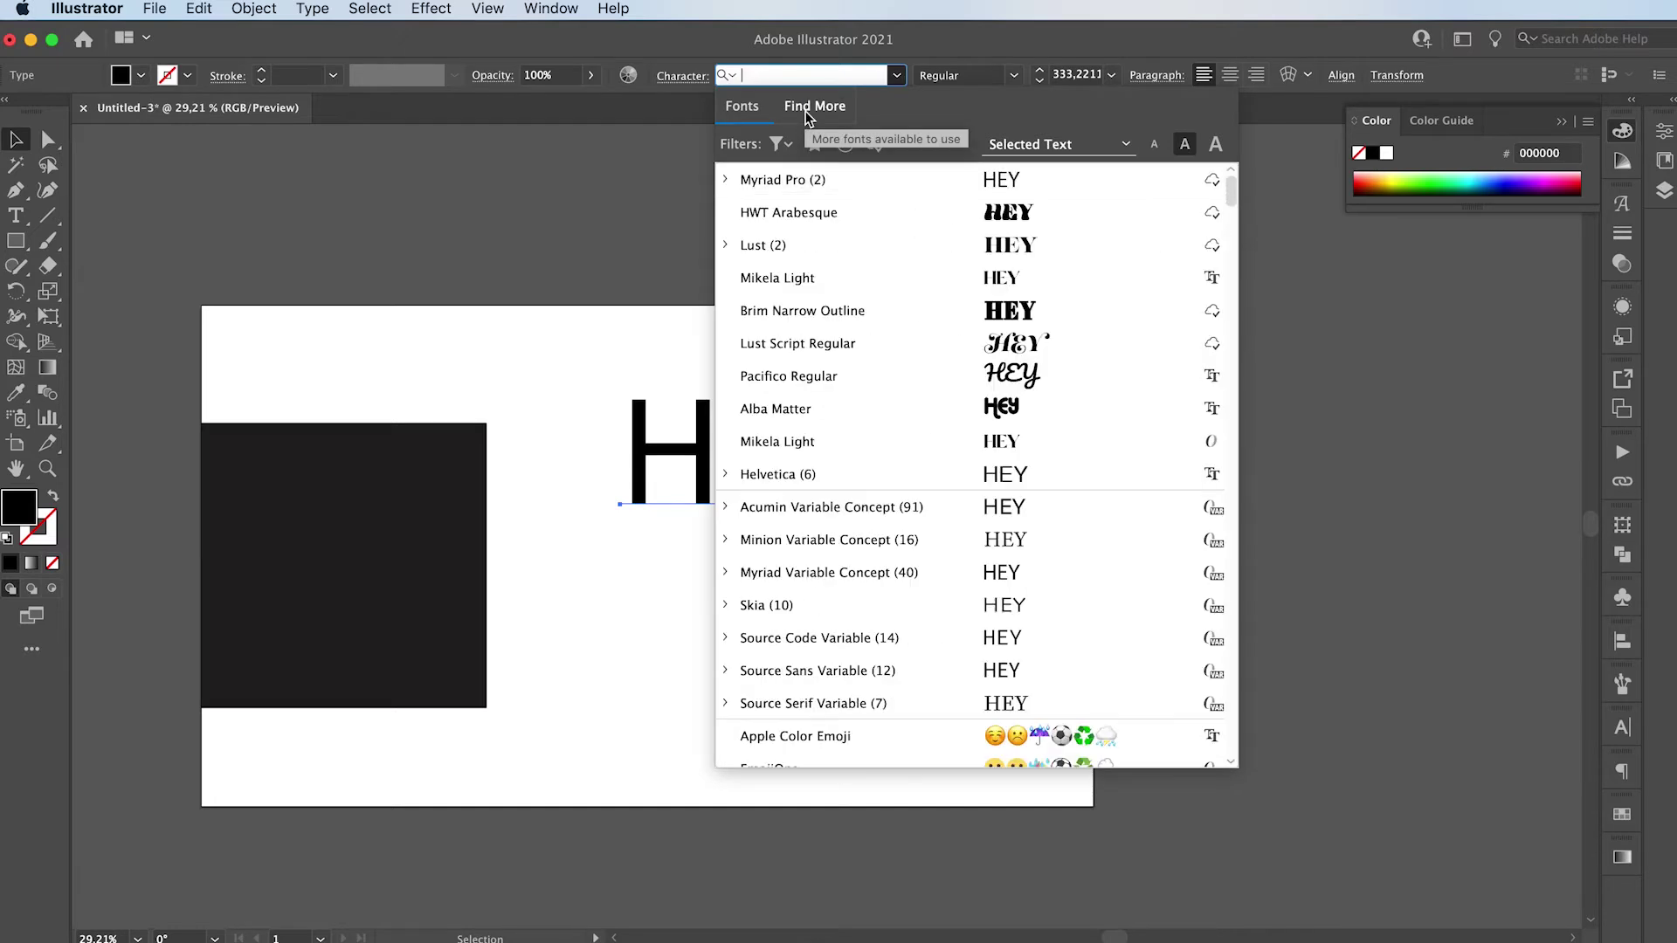
{"action": "type", "text": "helve"}
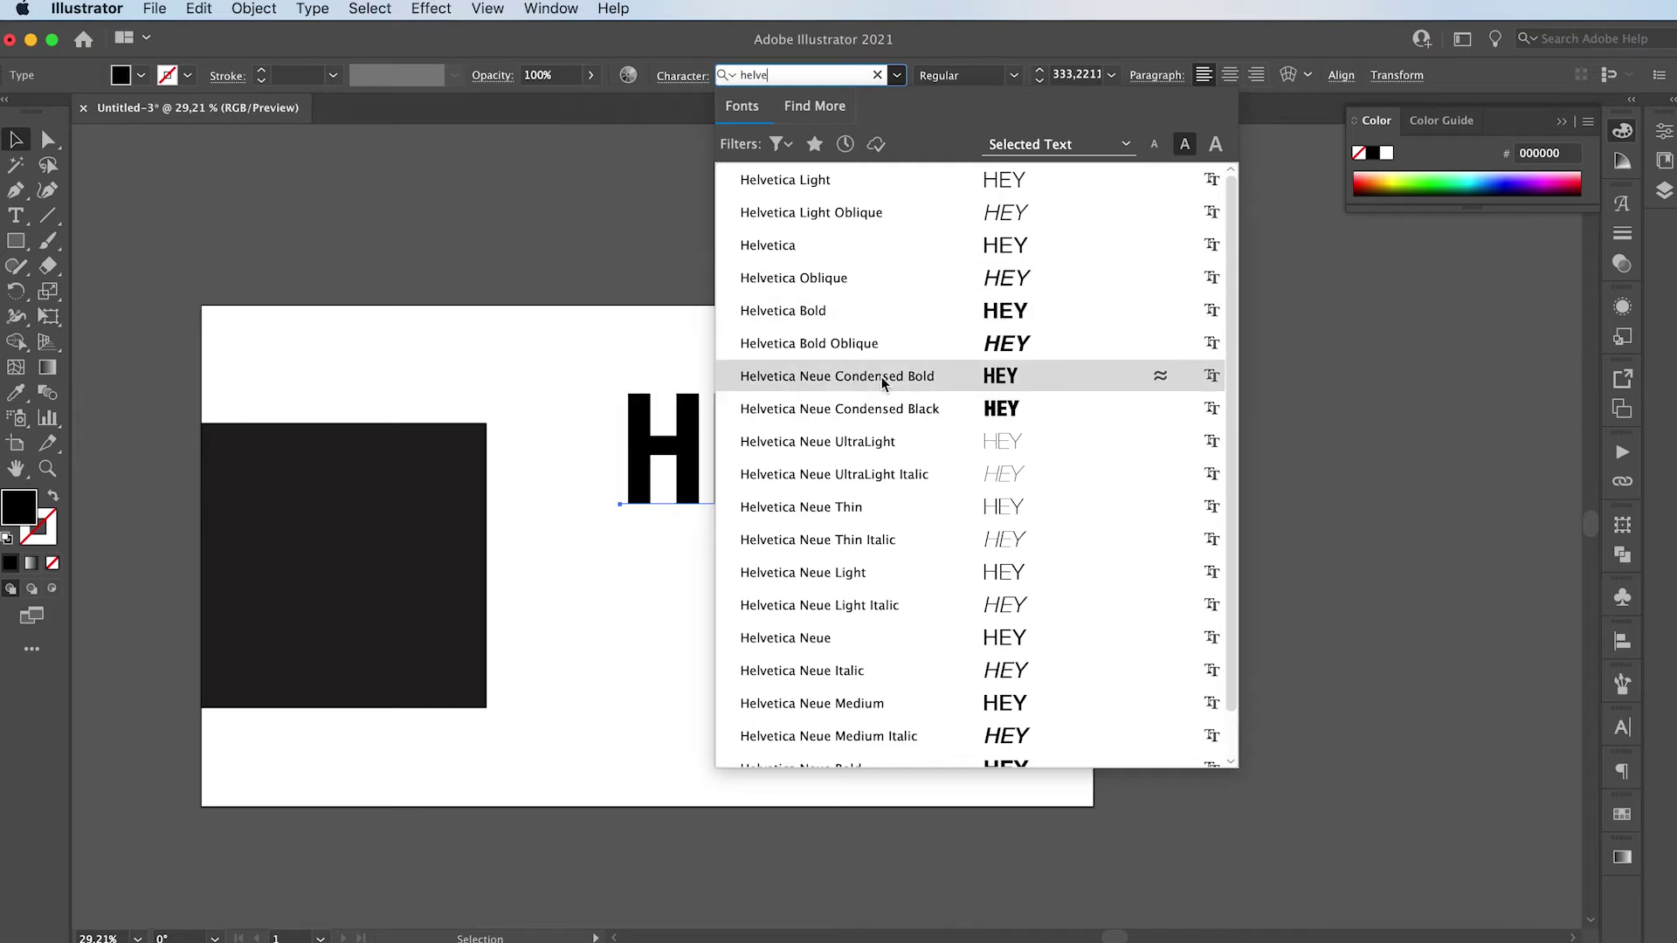
{"action": "left_click", "coordinate": [877, 311]}
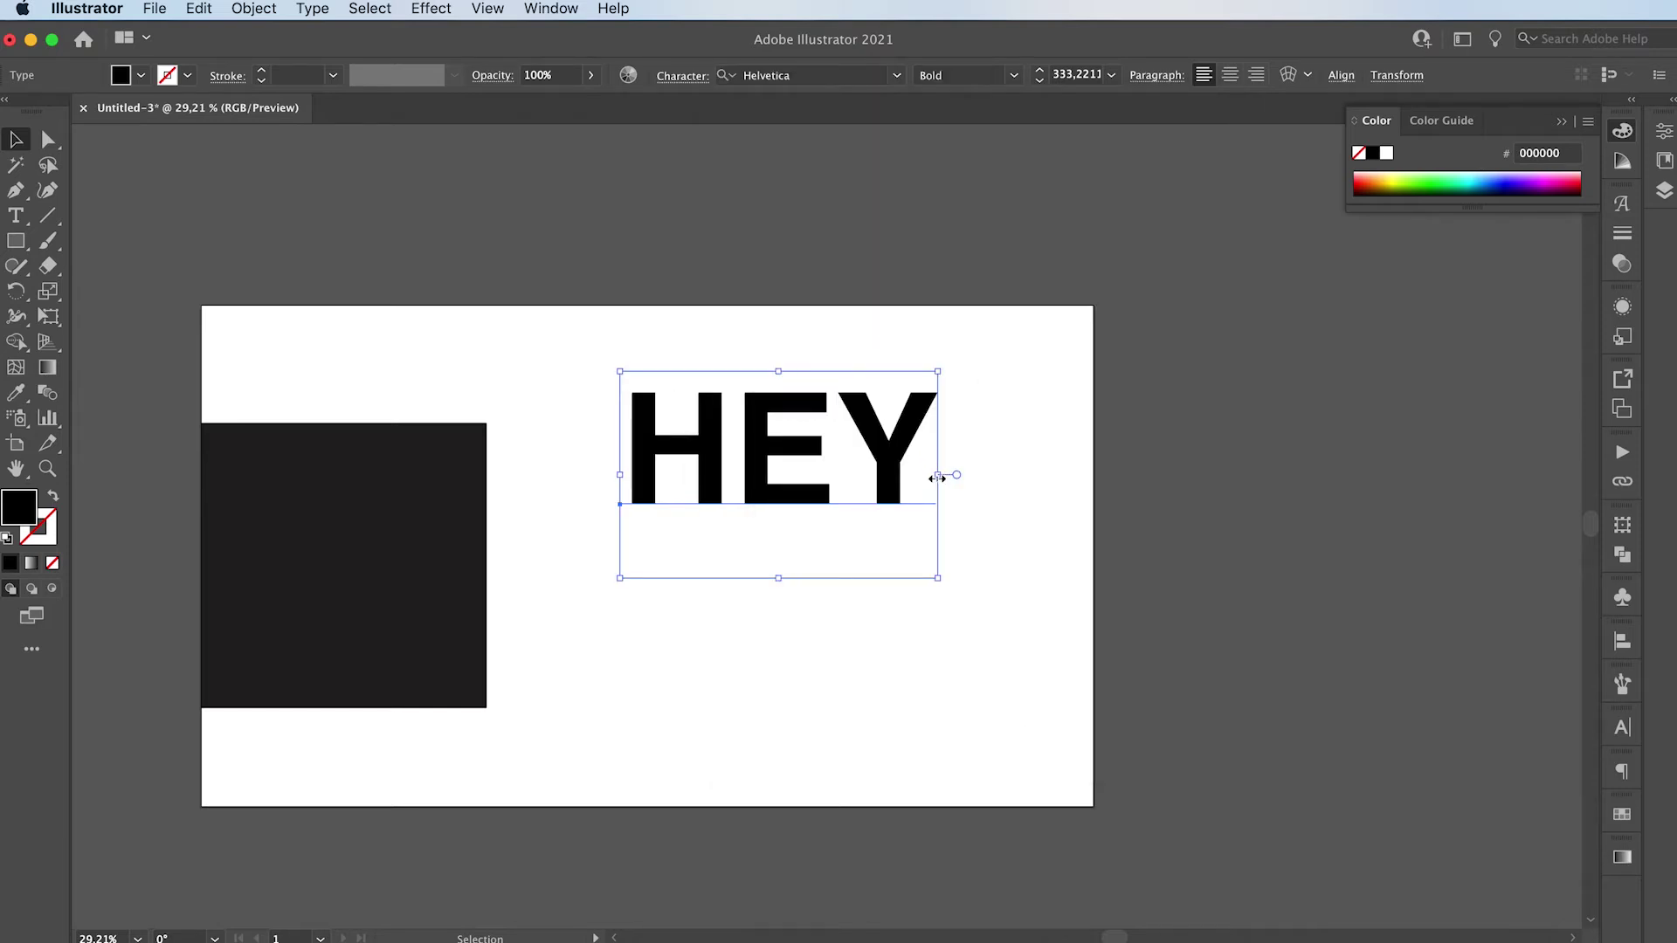
{"action": "left_click_drag", "start_coordinate": [937, 477], "coordinate": [692, 545]}
Retype the lower copy of HEY as YOU
{"action": "key", "text": "t"}
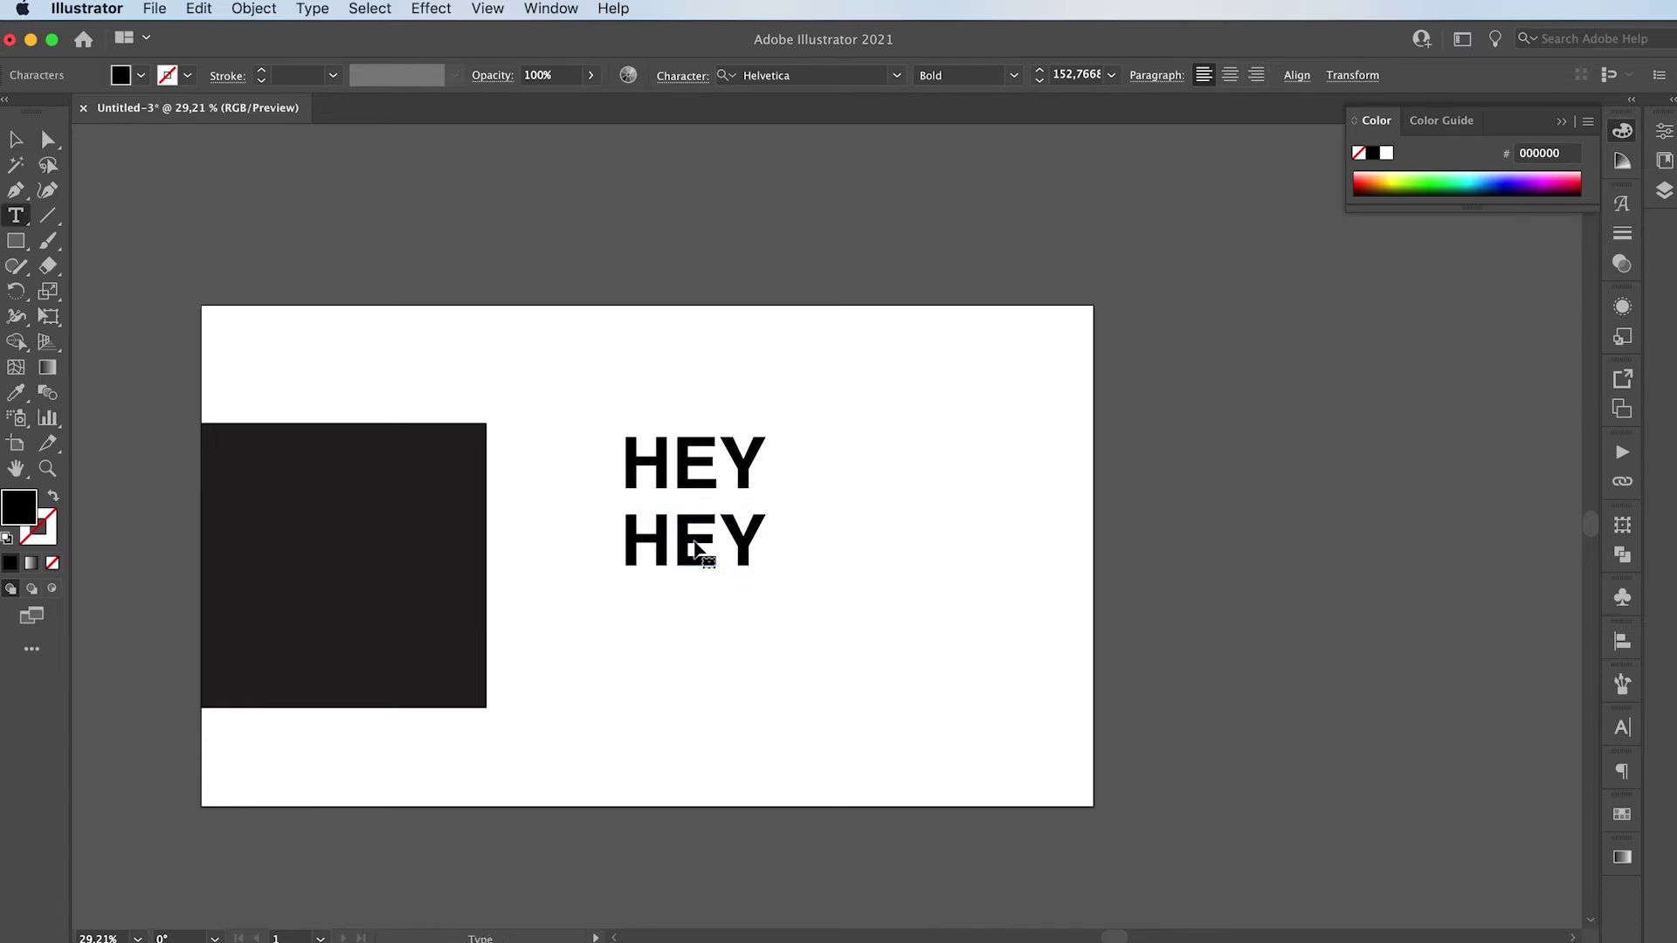
{"action": "double_click", "coordinate": [694, 543]}
{"action": "type", "text": "YOU"}
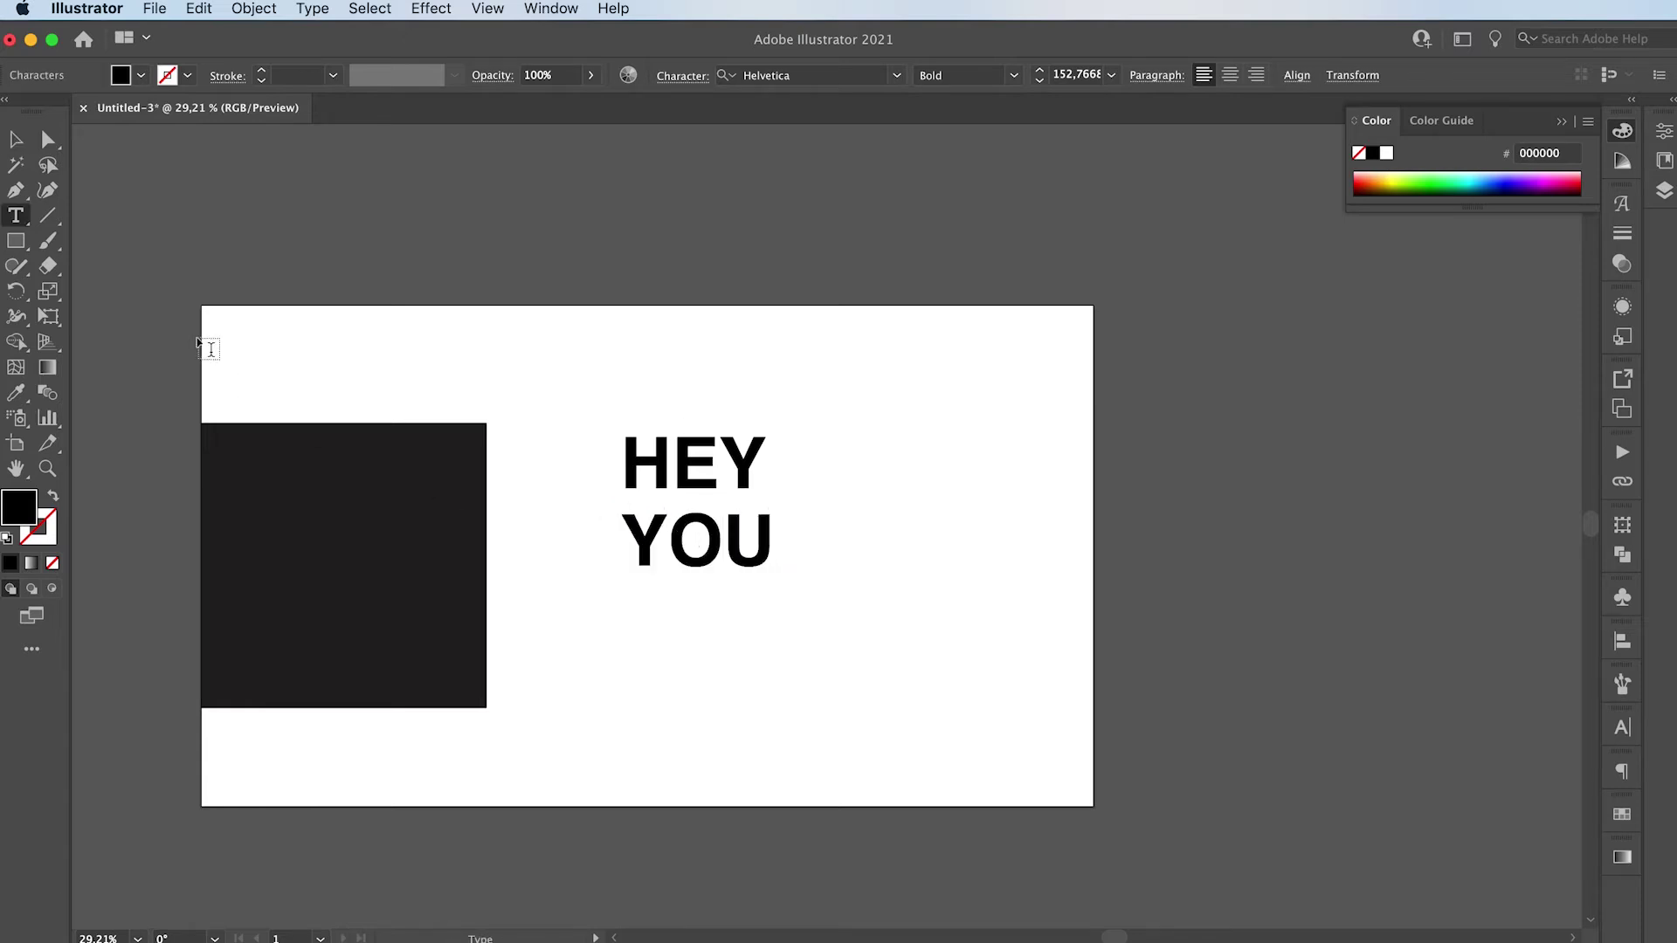
{"action": "left_click", "coordinate": [16, 140]}
Widen the HEY line's tracking to 70 in the Character settings
{"action": "left_click", "coordinate": [651, 463]}
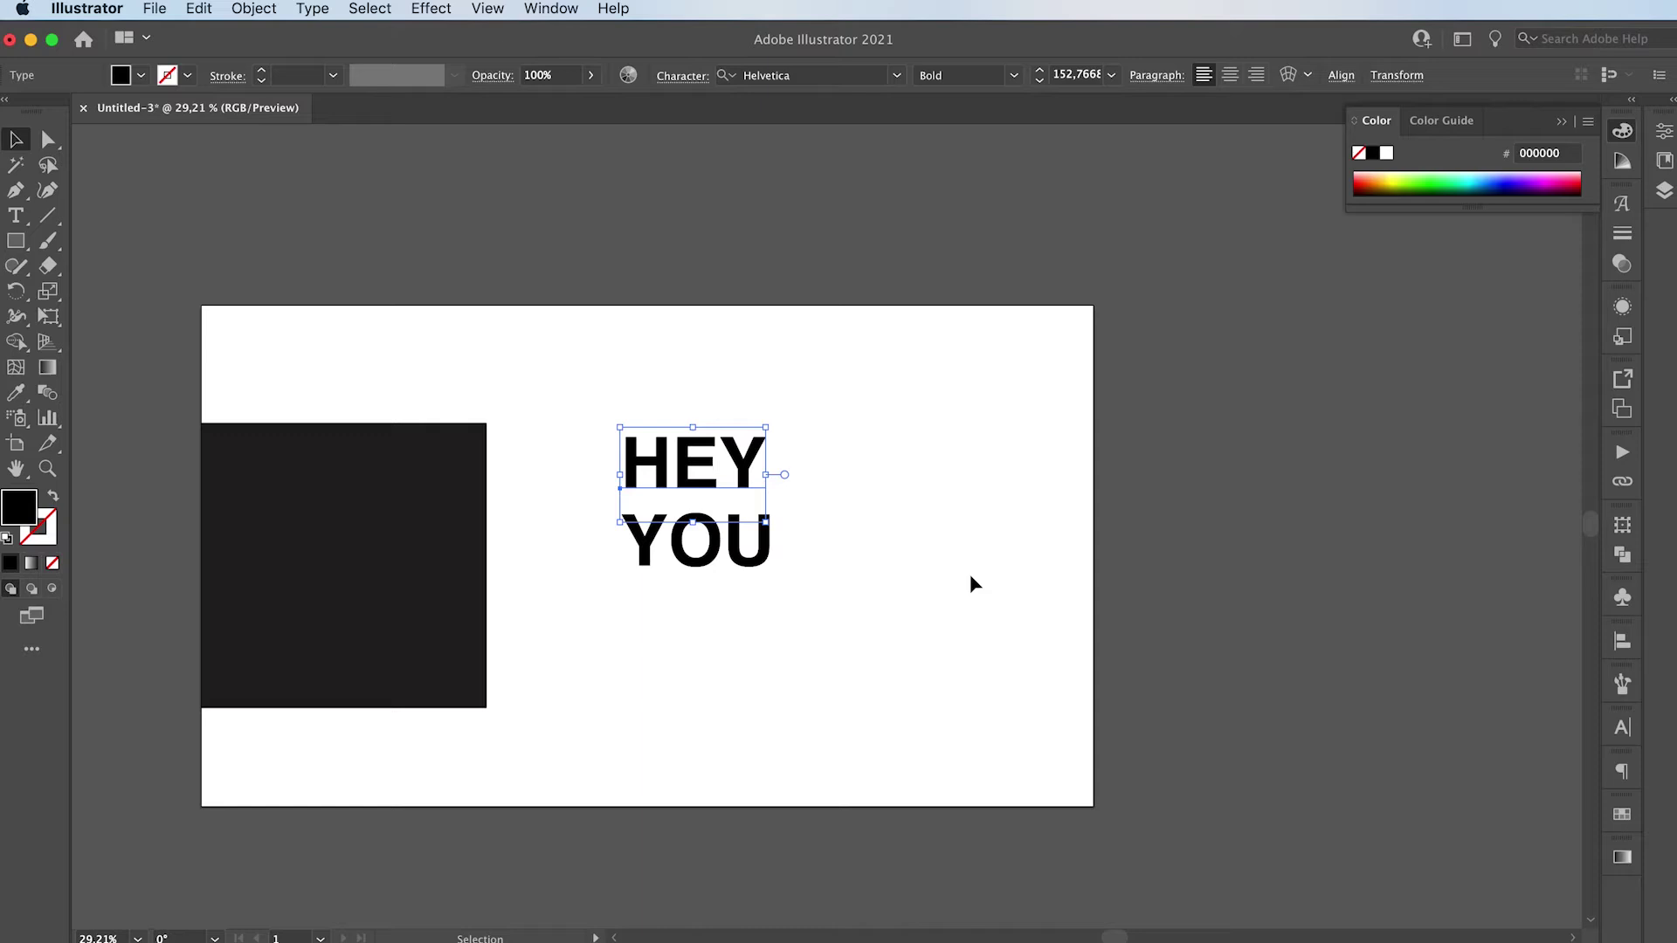
{"action": "left_click", "coordinate": [1621, 726]}
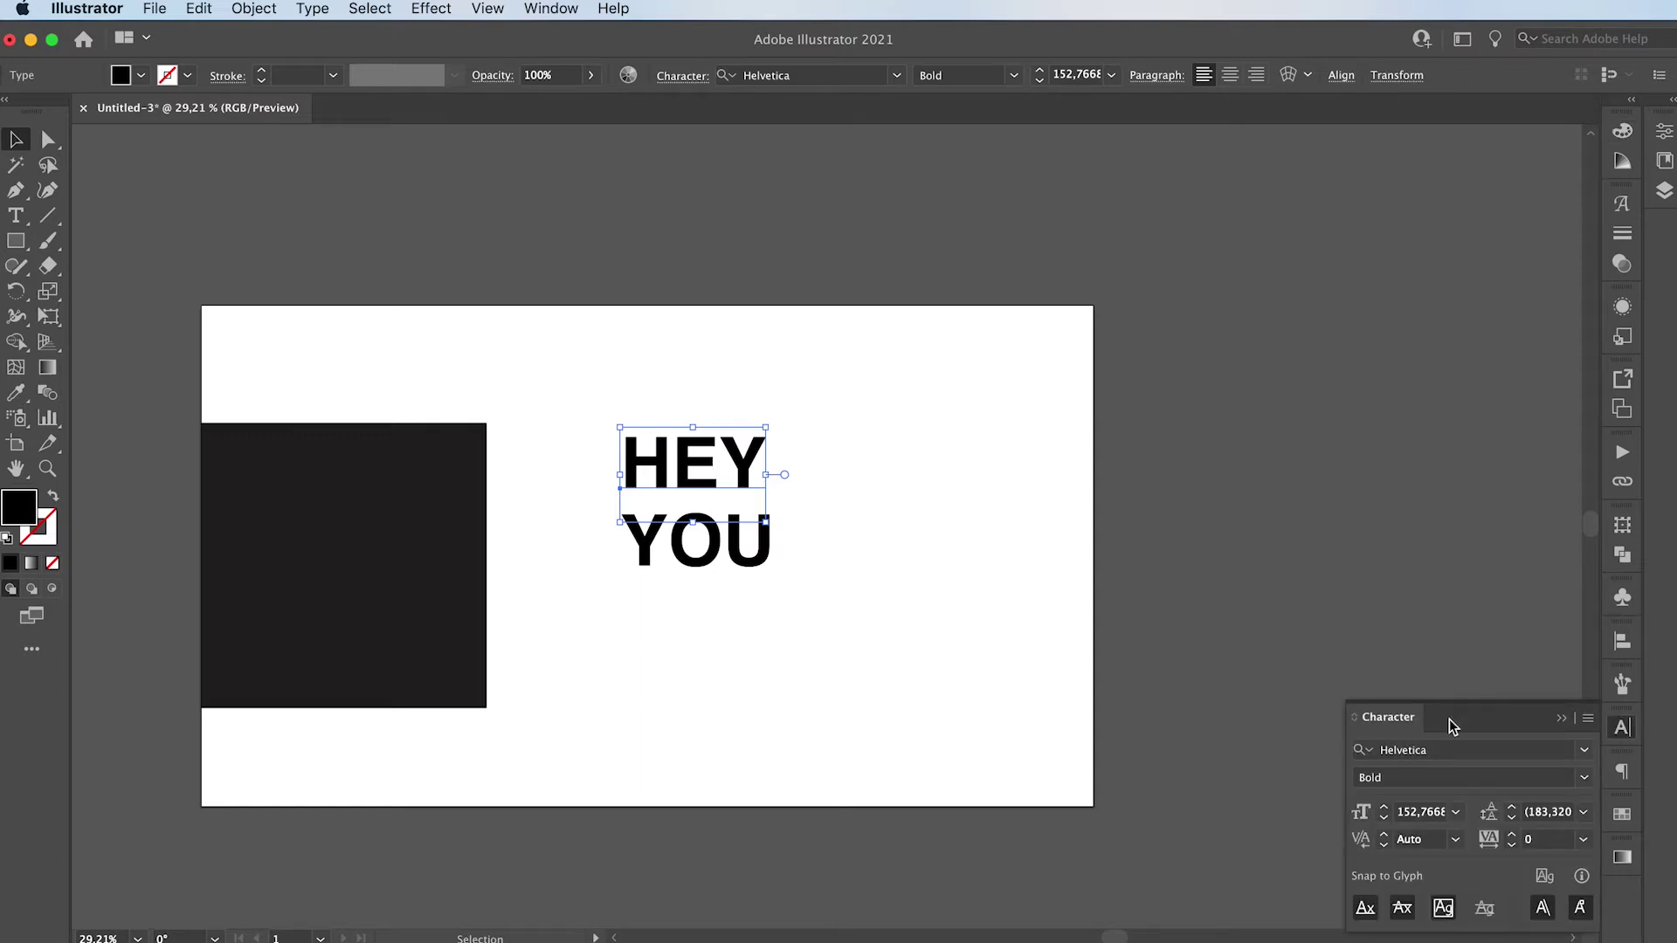
{"action": "left_click", "coordinate": [1539, 842]}
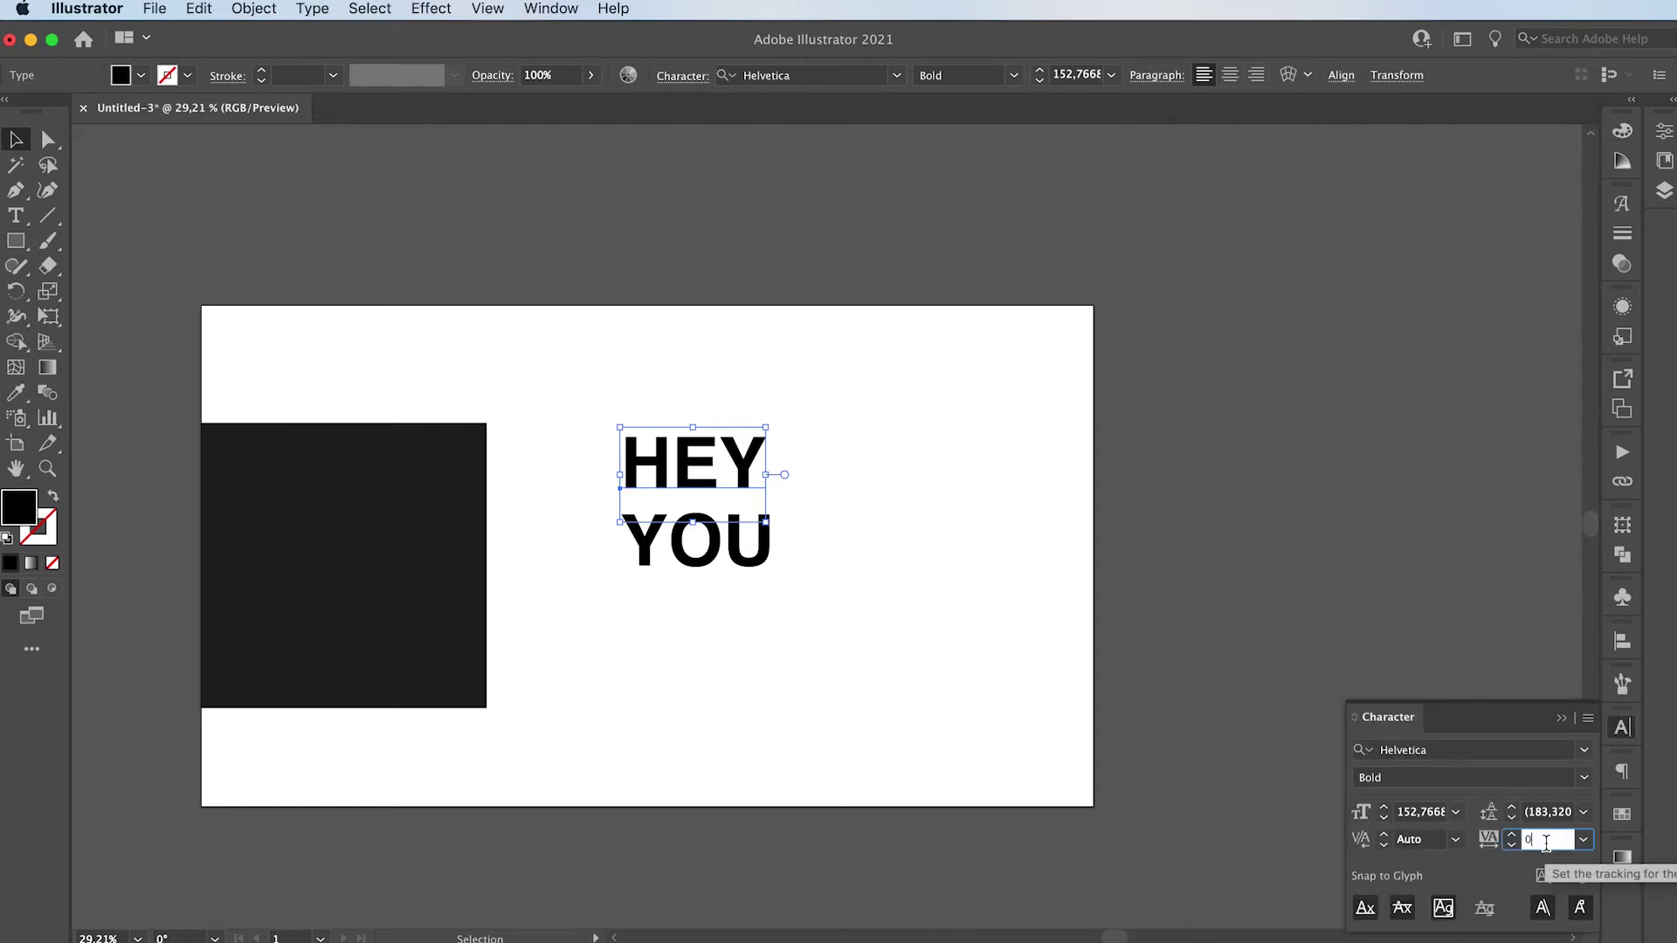
{"action": "key", "text": "Up"}
{"action": "key", "text": "Up"}
{"action": "key", "text": "Up"}
{"action": "key", "text": "Up"}
{"action": "key", "text": "Up"}
{"action": "key", "text": "Up"}
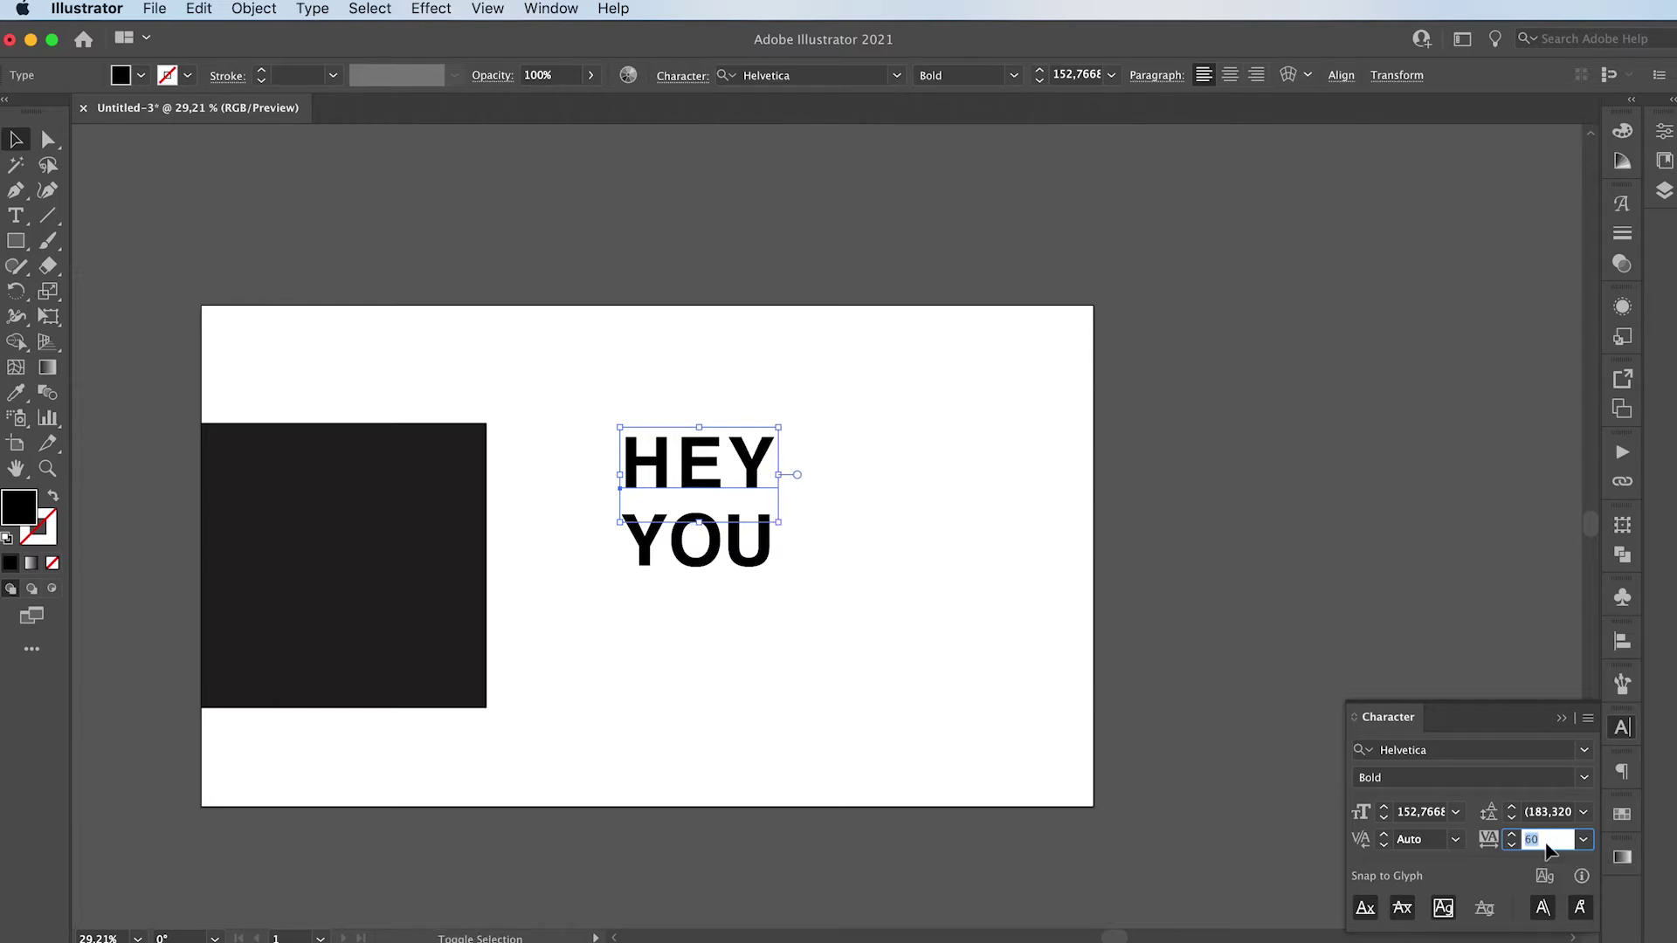
{"action": "key", "text": "Up"}
{"action": "left_click", "coordinate": [954, 680]}
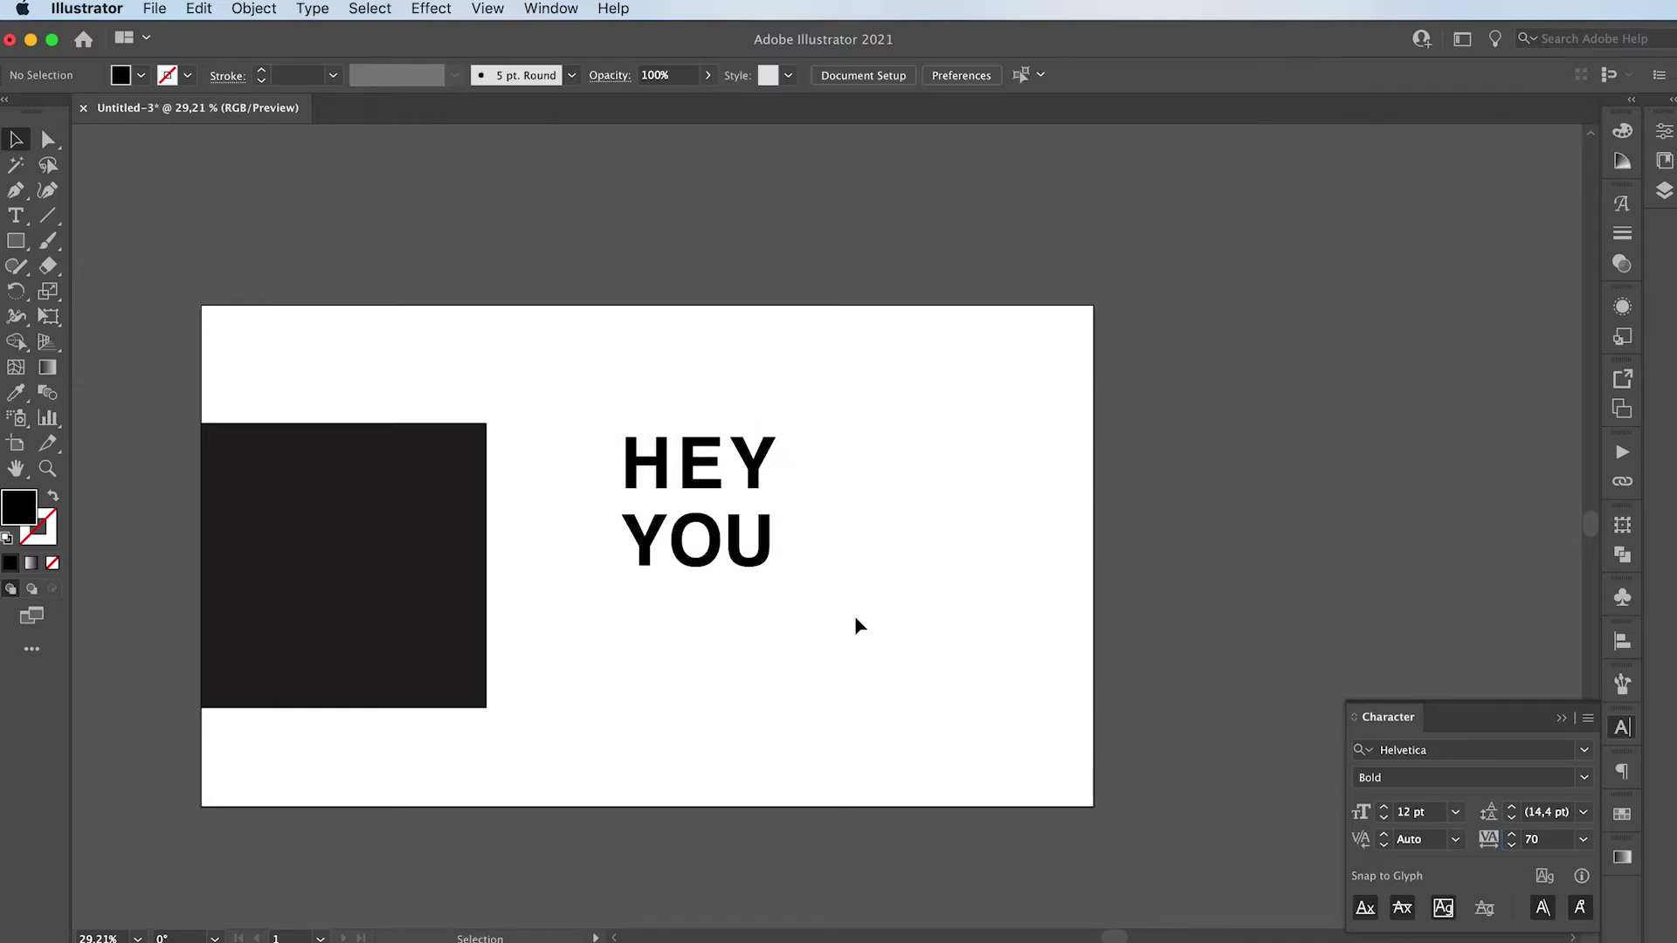
Zoom in and draw a red vertical guide line along the text's left edge
{"action": "key", "text": "z"}
{"action": "left_click_drag", "start_coordinate": [617, 475], "coordinate": [1004, 449]}
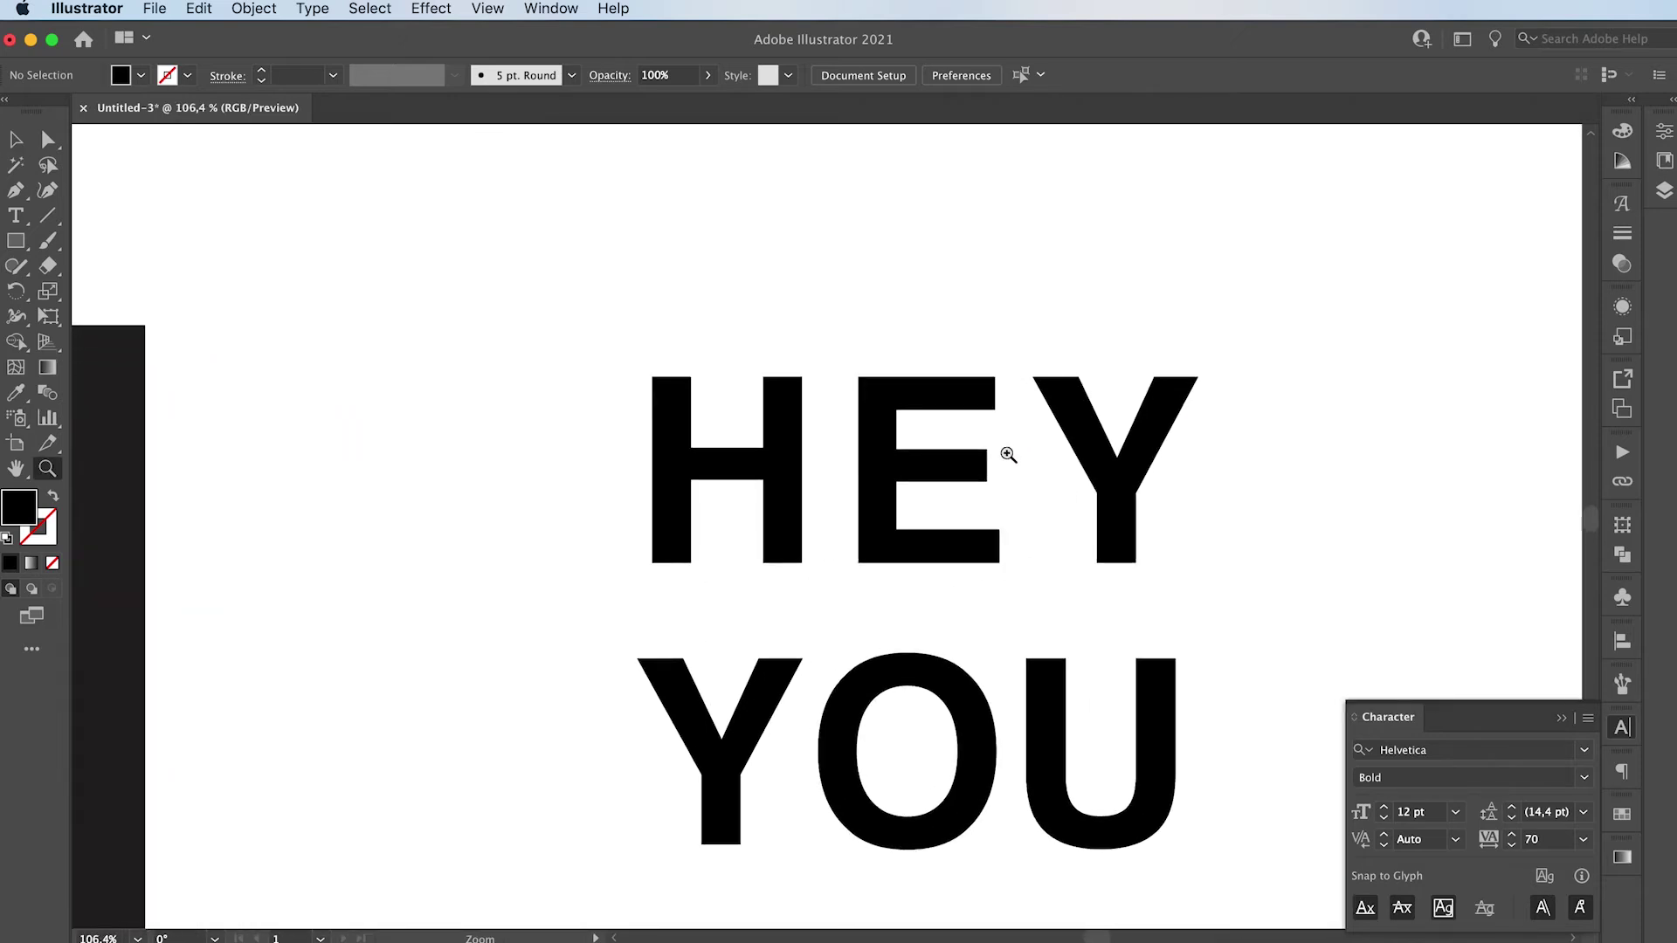
{"action": "key", "text": "v"}
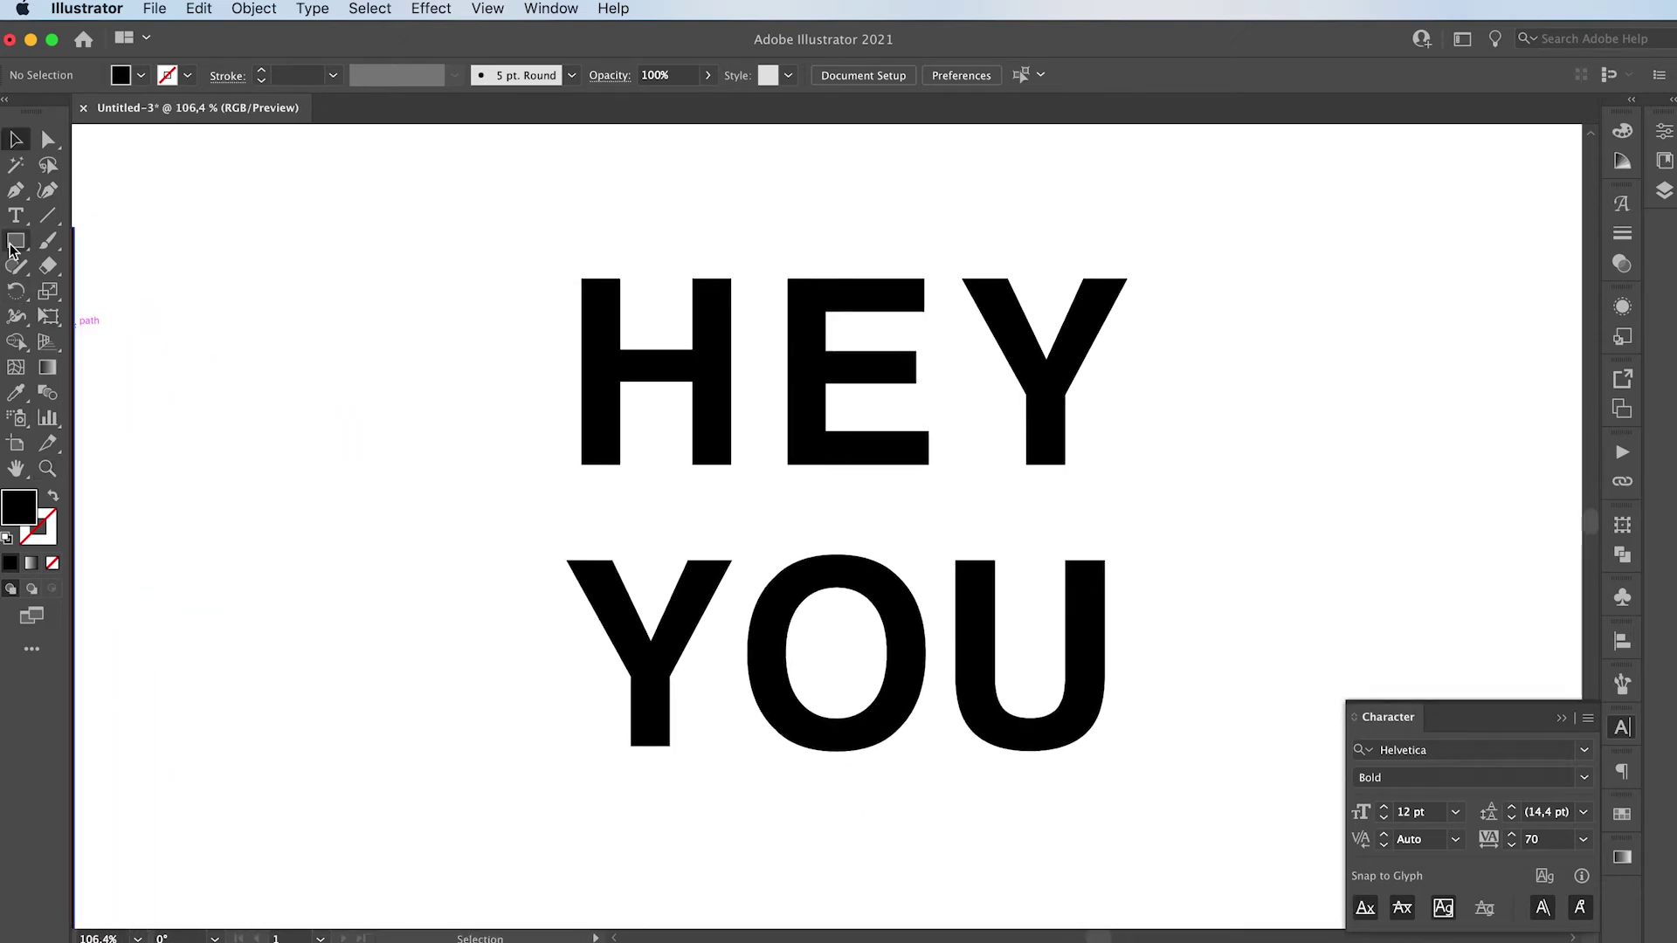
{"action": "key", "text": "backslash"}
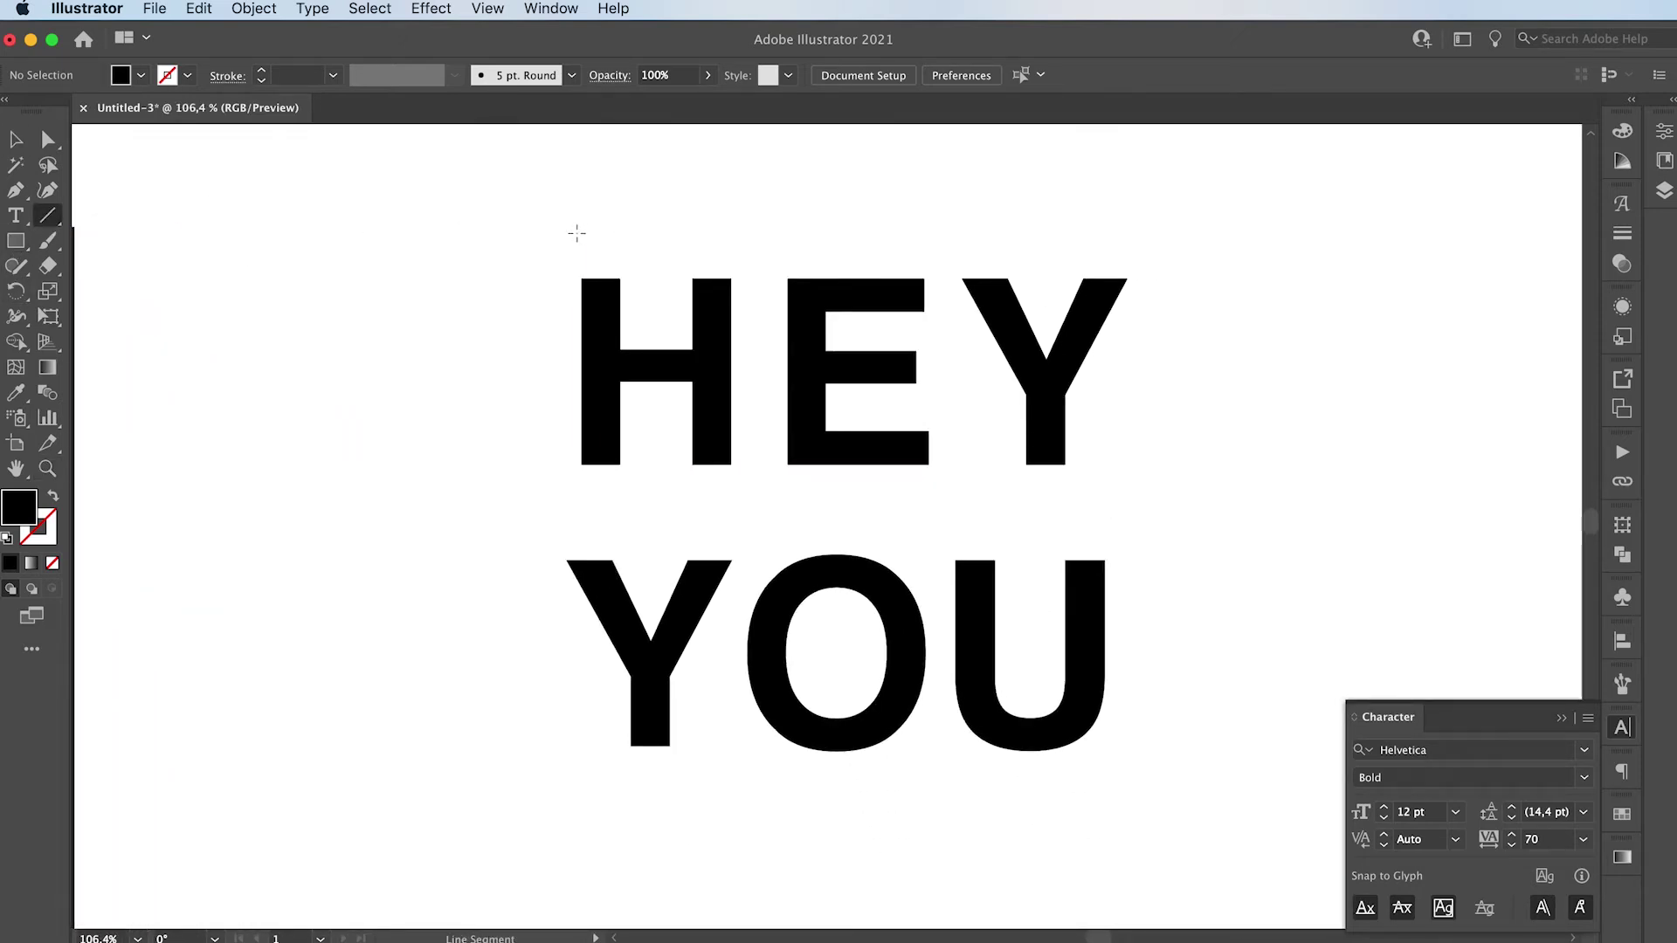
{"action": "left_click_drag", "start_coordinate": [582, 217], "coordinate": [582, 826]}
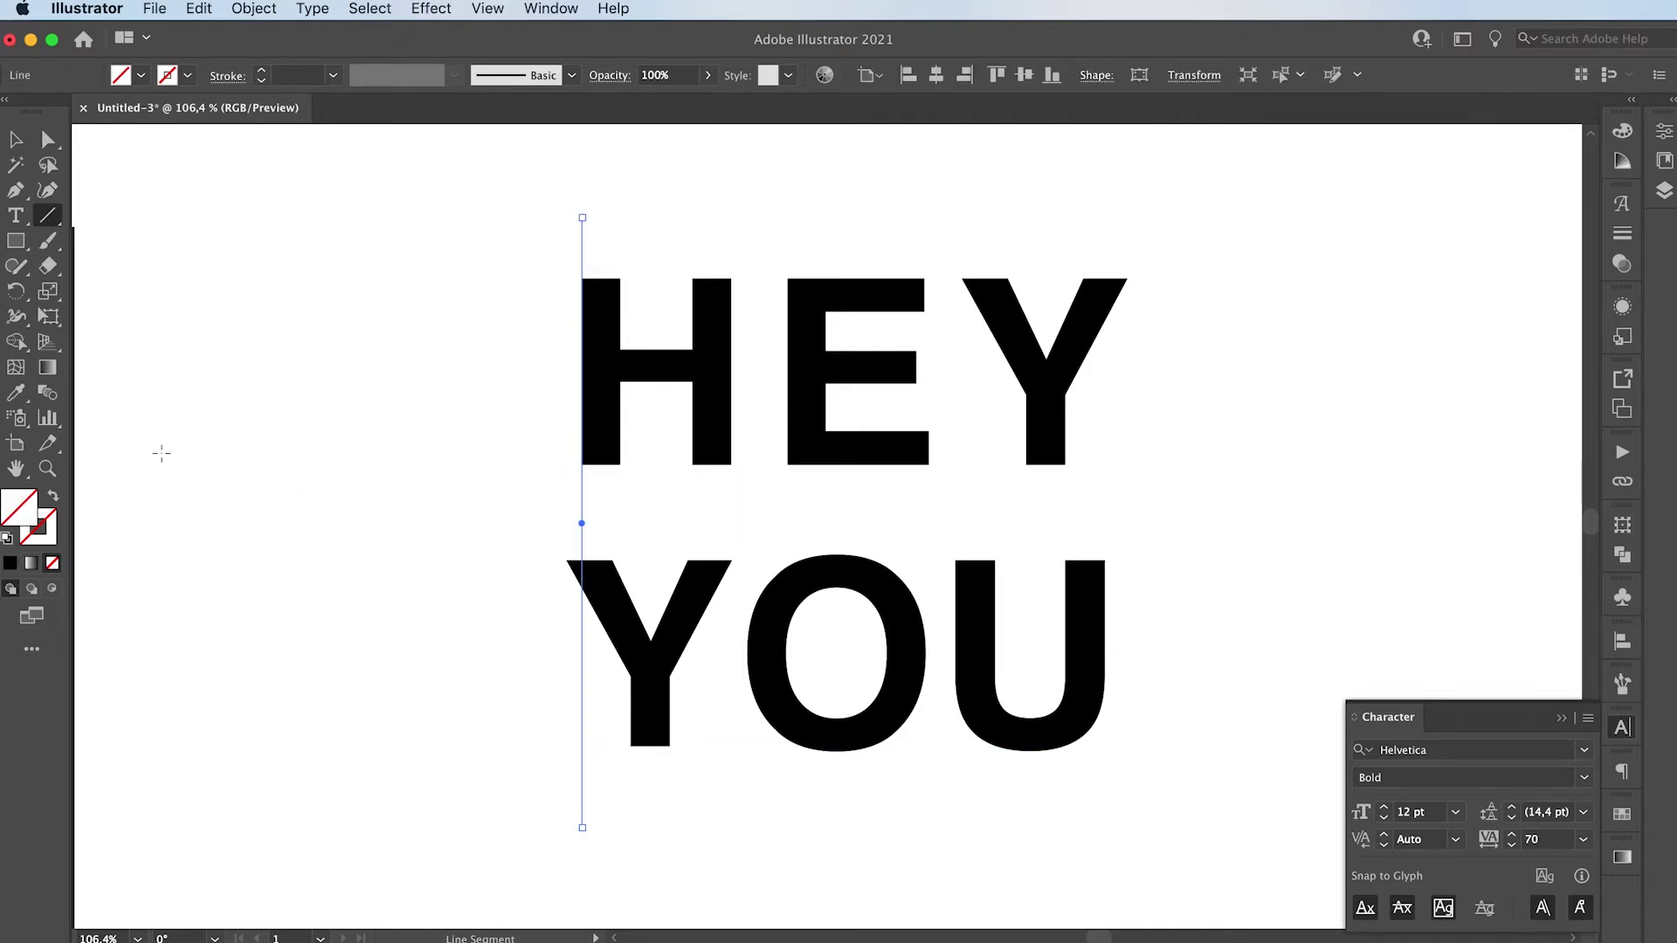
{"action": "double_click", "coordinate": [46, 533]}
{"action": "type", "text": "db9a9a"}
{"action": "left_click_drag", "start_coordinate": [607, 202], "coordinate": [666, 180]}
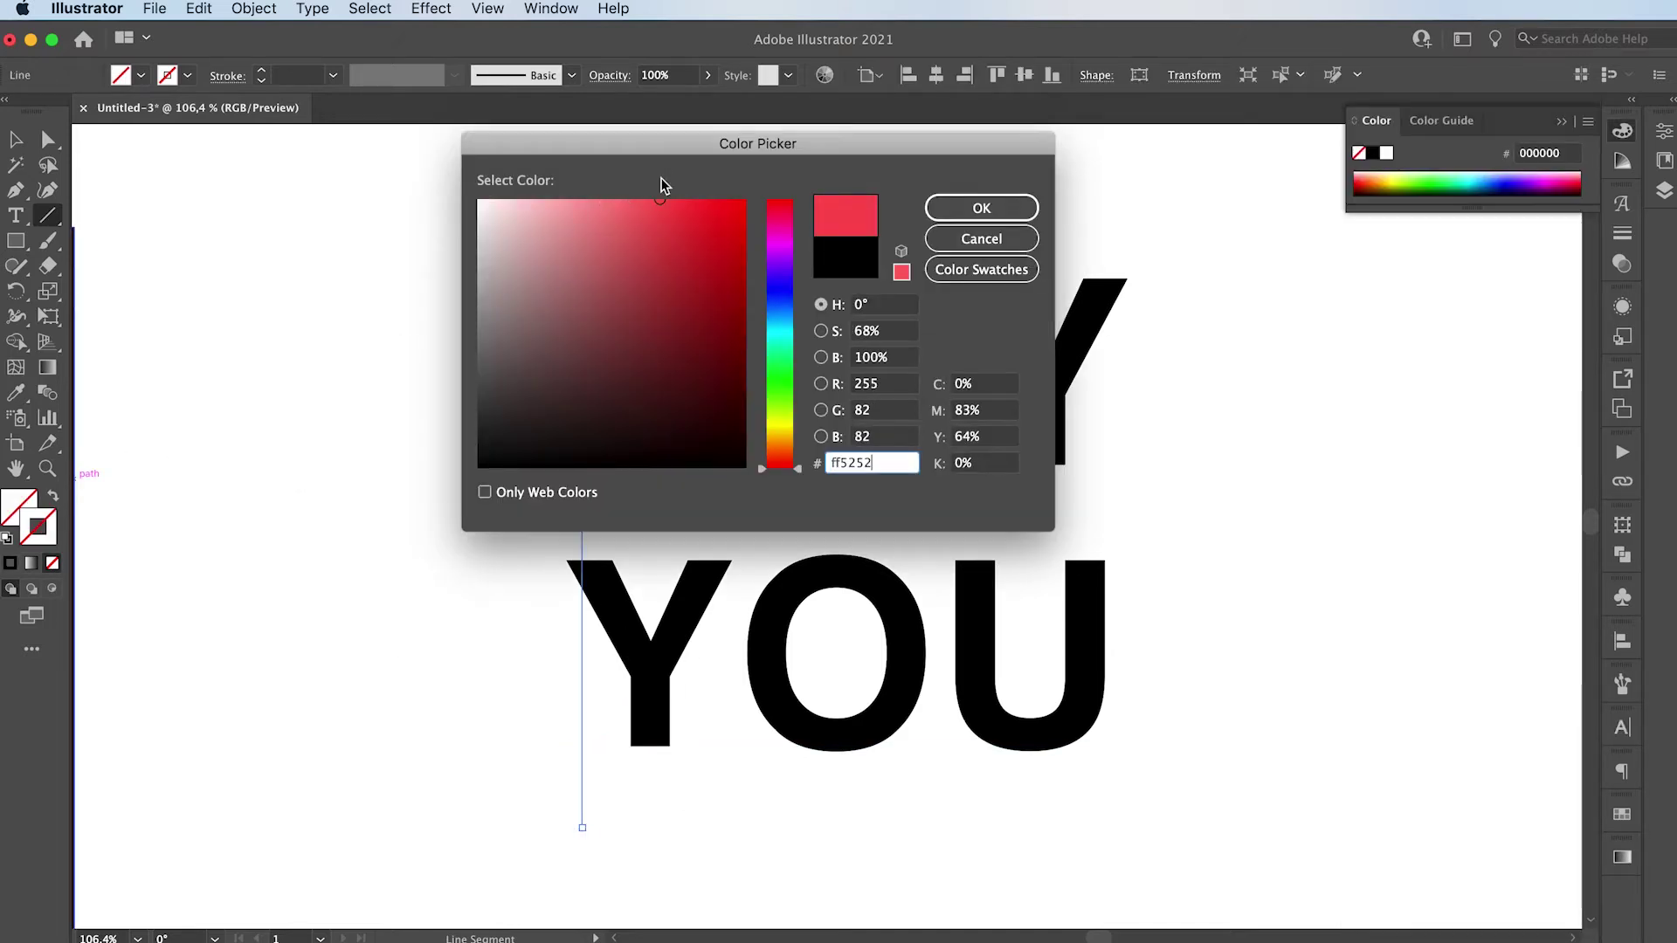
{"action": "left_click", "coordinate": [980, 207]}
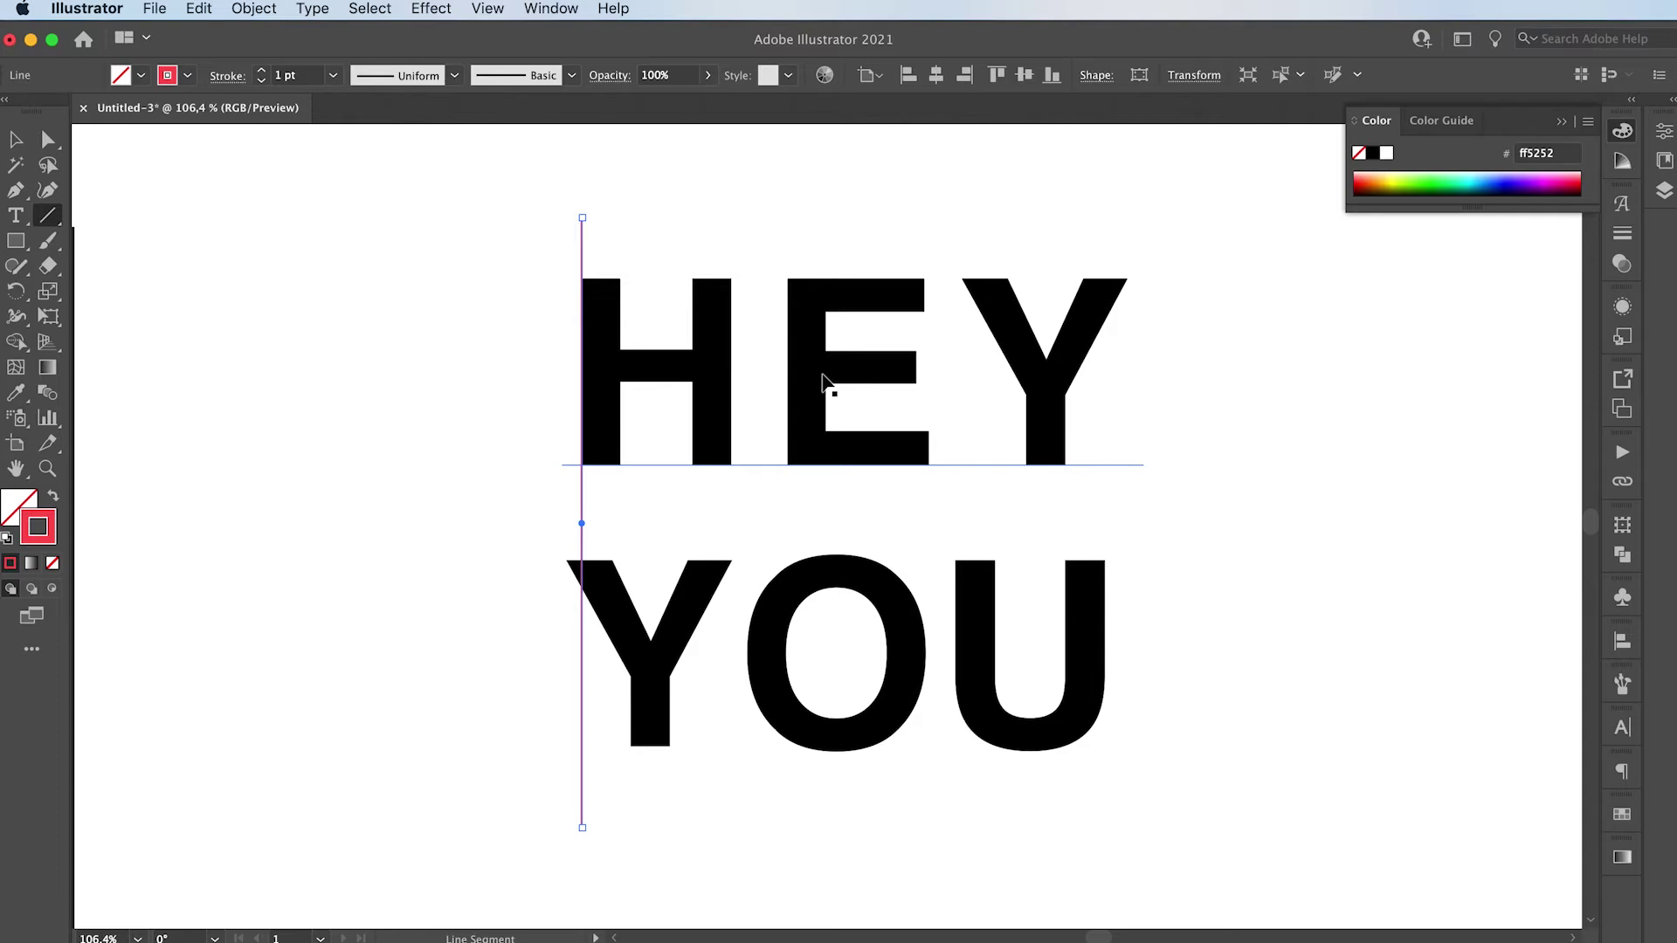
Copy the red line to the text's right edge and nudge YOU onto it
{"action": "key", "text": "v"}
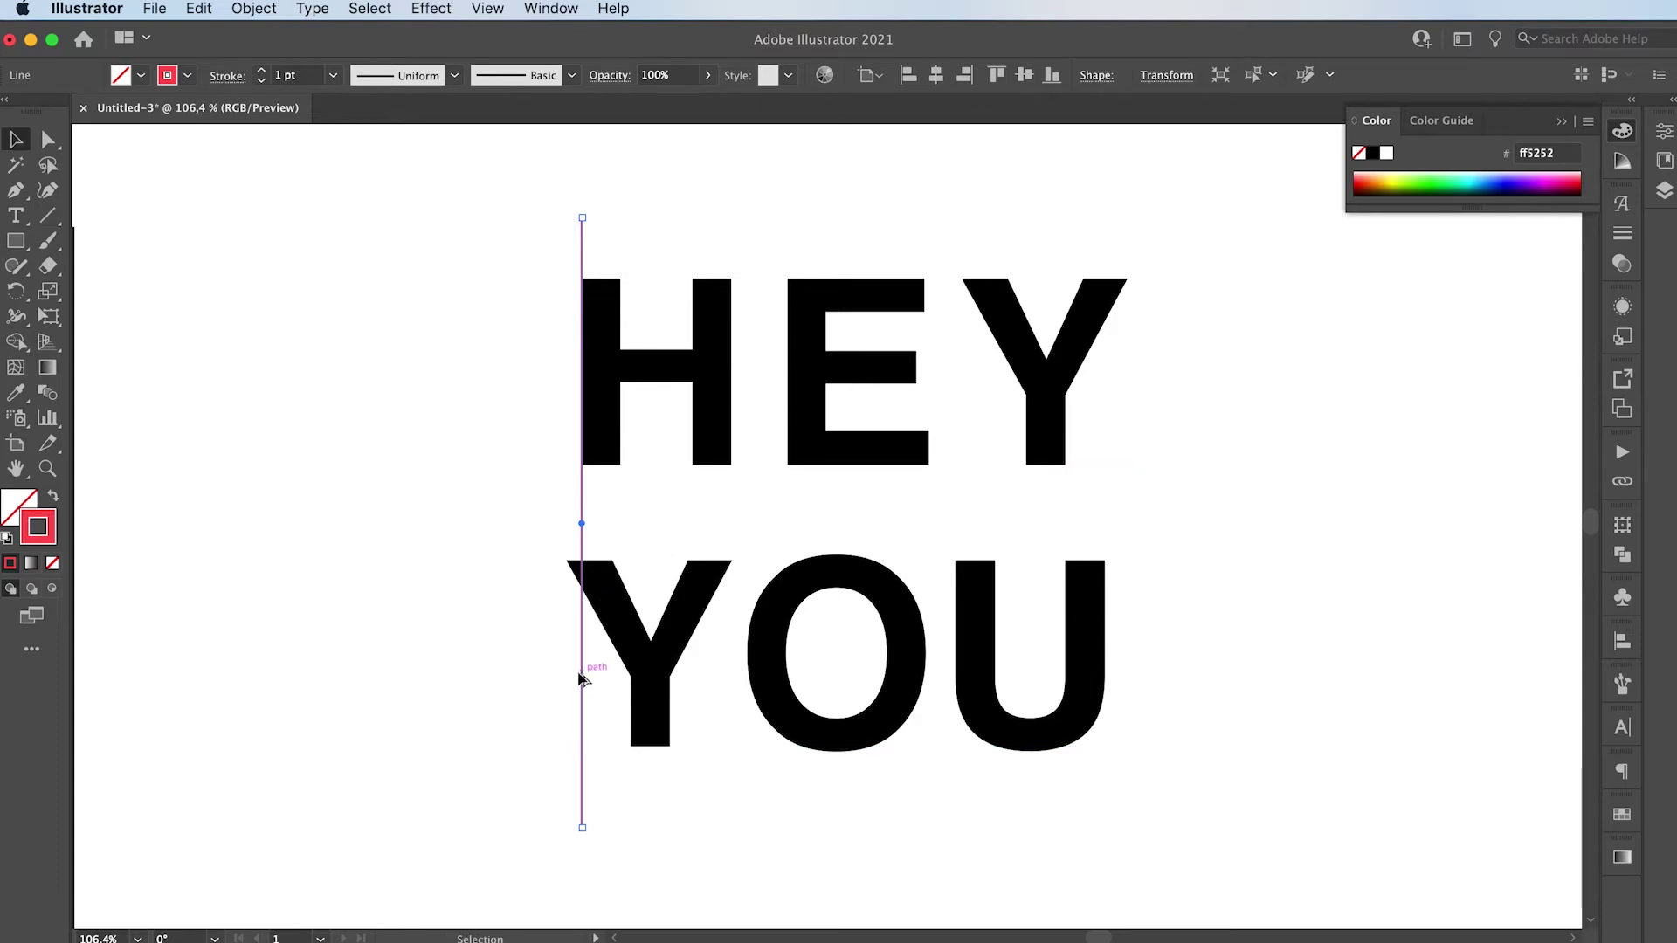
{"action": "left_click_drag", "start_coordinate": [580, 674], "coordinate": [1131, 655]}
{"action": "left_click", "coordinate": [657, 675]}
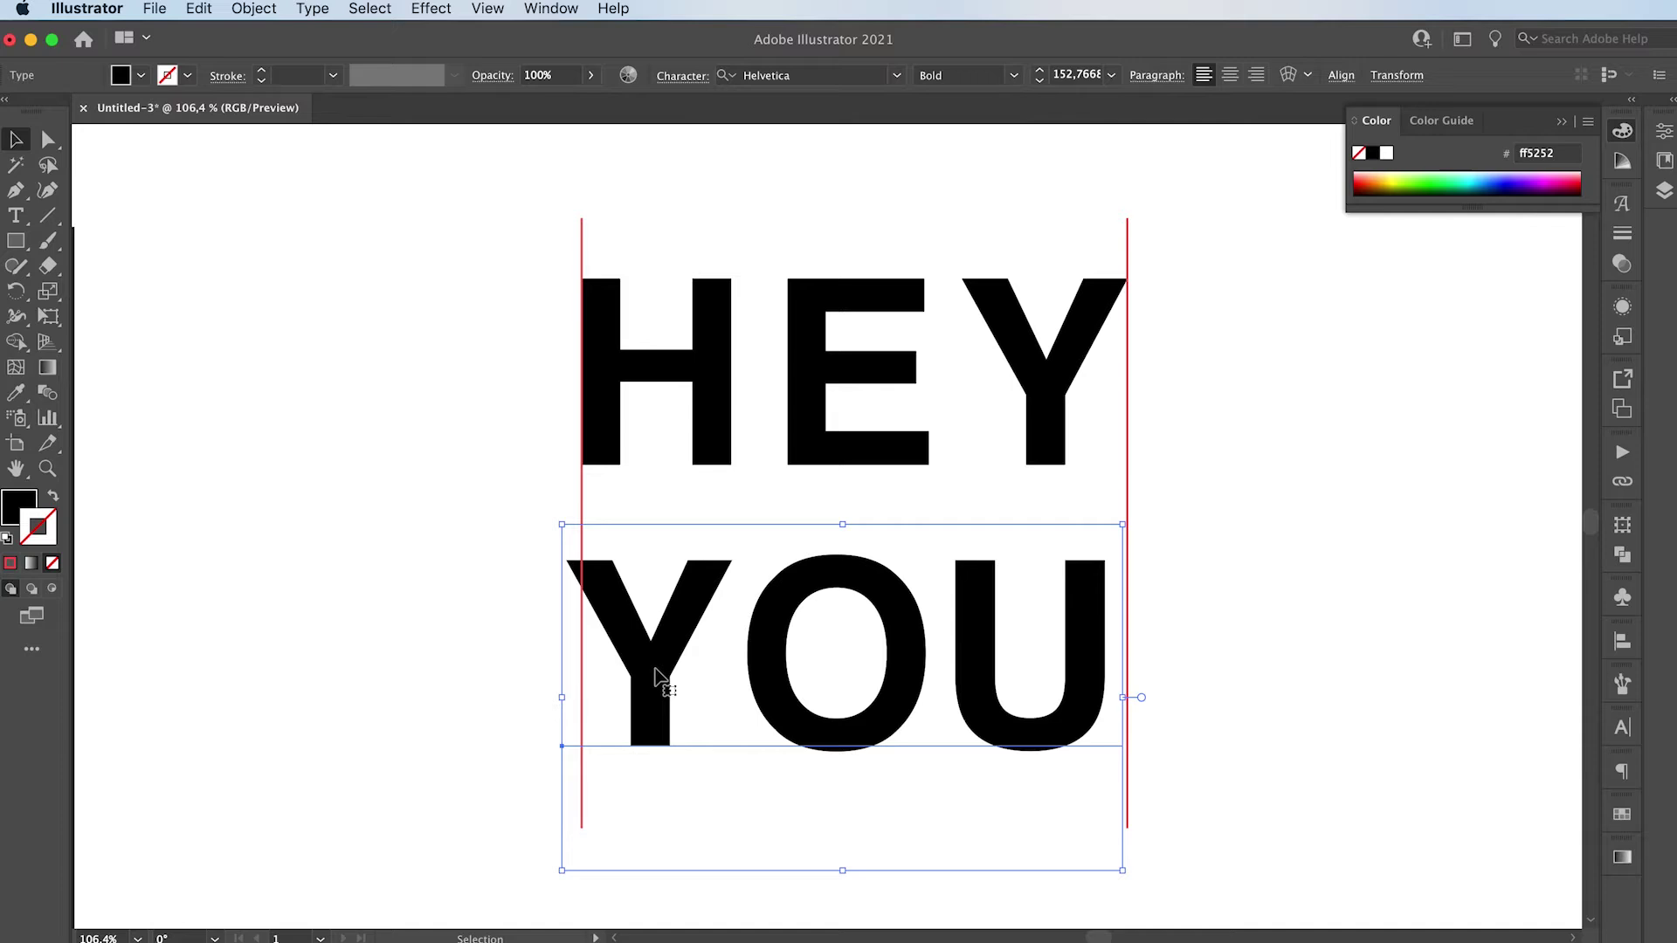
{"action": "key", "text": "Right"}
{"action": "key", "text": "Right"}
{"action": "key", "text": "Right"}
{"action": "key", "text": "Right"}
{"action": "key", "text": "Right"}
{"action": "key", "text": "Right"}
{"action": "key", "text": "Right"}
{"action": "key", "text": "Right"}
{"action": "key", "text": "Right"}
{"action": "key", "text": "Right"}
{"action": "key", "text": "Right"}
{"action": "key", "text": "Right"}
{"action": "key", "text": "Right"}
{"action": "key", "text": "Right"}
{"action": "key", "text": "Right"}
{"action": "key", "text": "Right"}
{"action": "key", "text": "Right"}
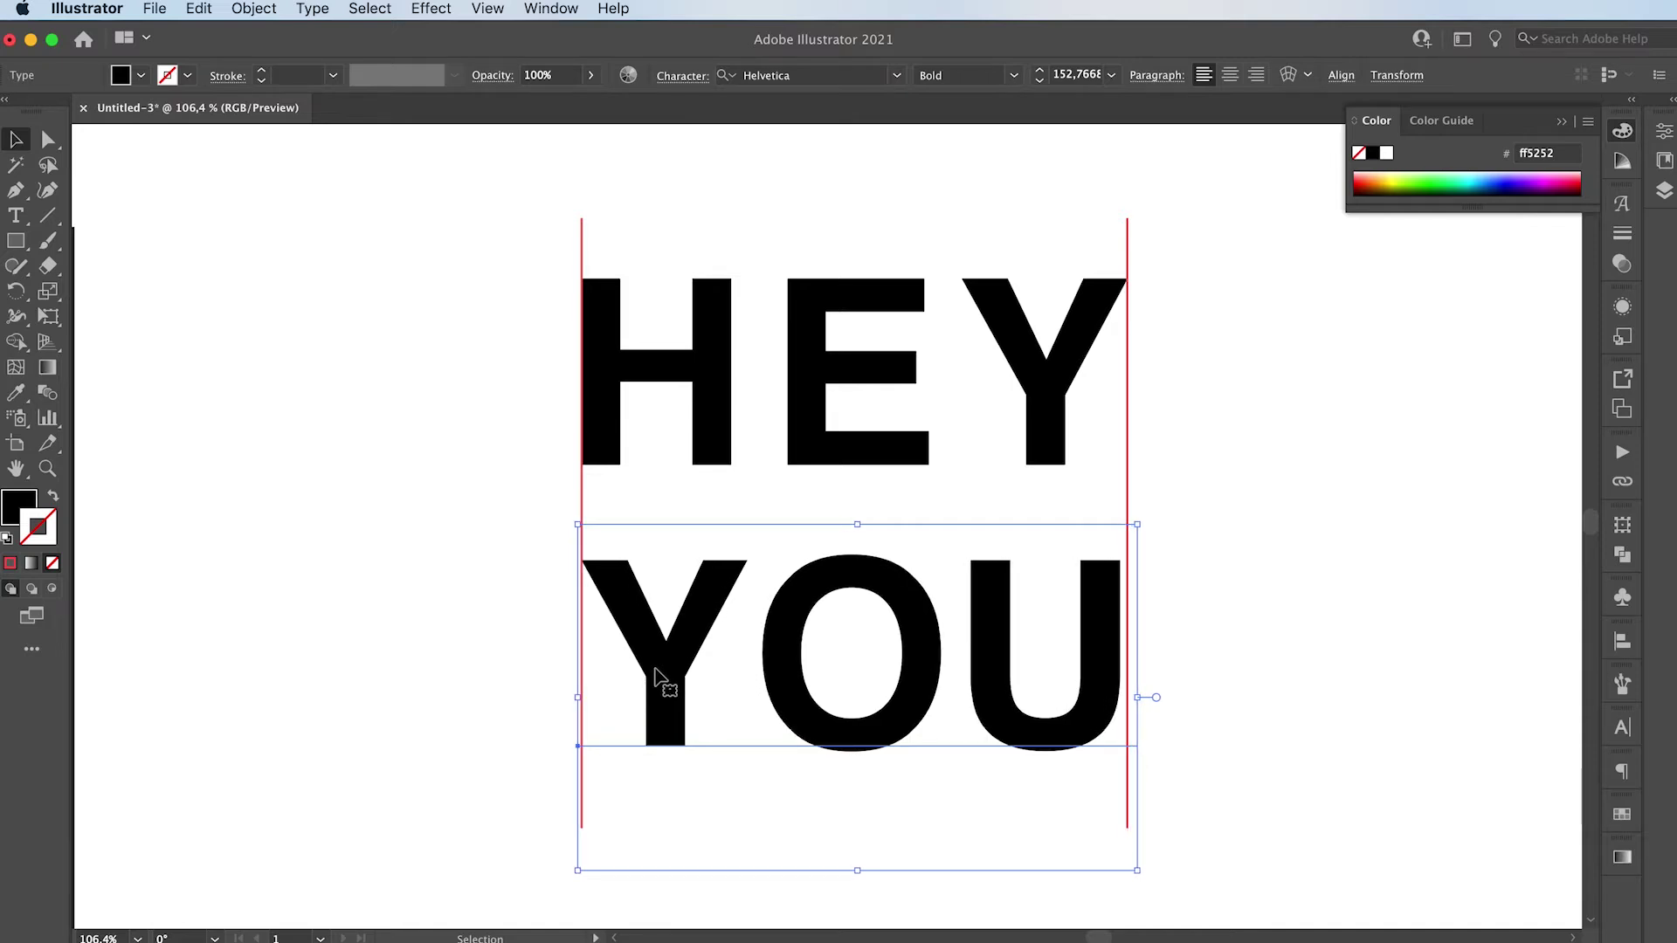
{"action": "key", "text": "Right"}
{"action": "key", "text": "Right"}
{"action": "key", "text": "Right"}
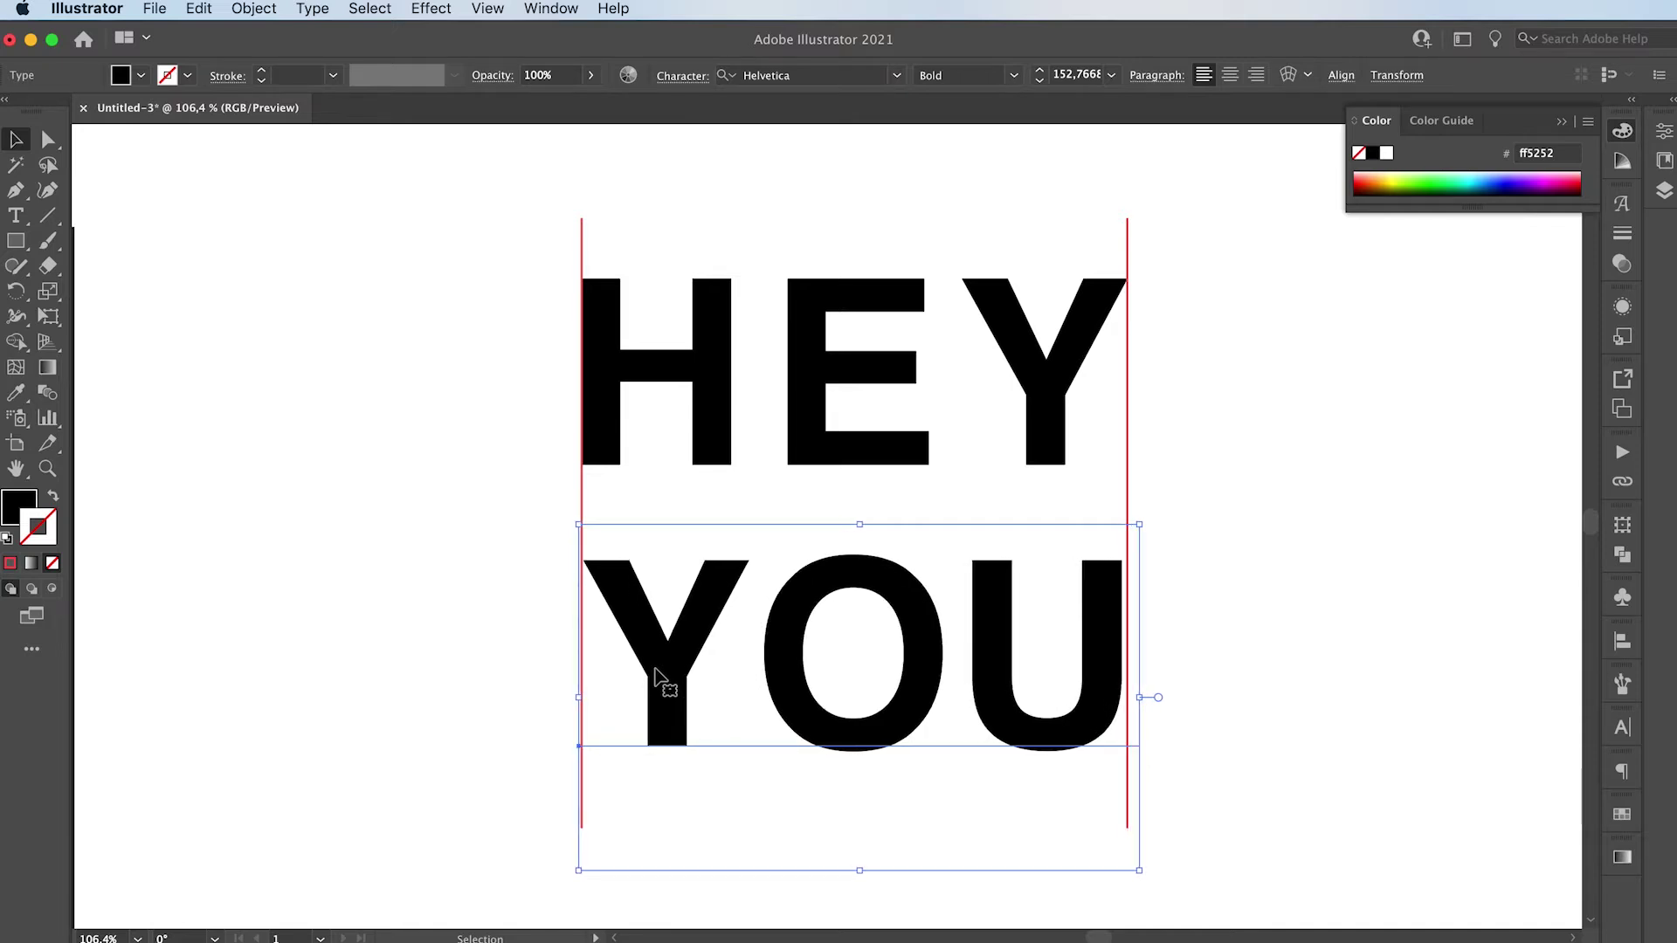
Ease HEY's tracking back to 61 so it matches YOU's width
{"action": "left_click", "coordinate": [1049, 368]}
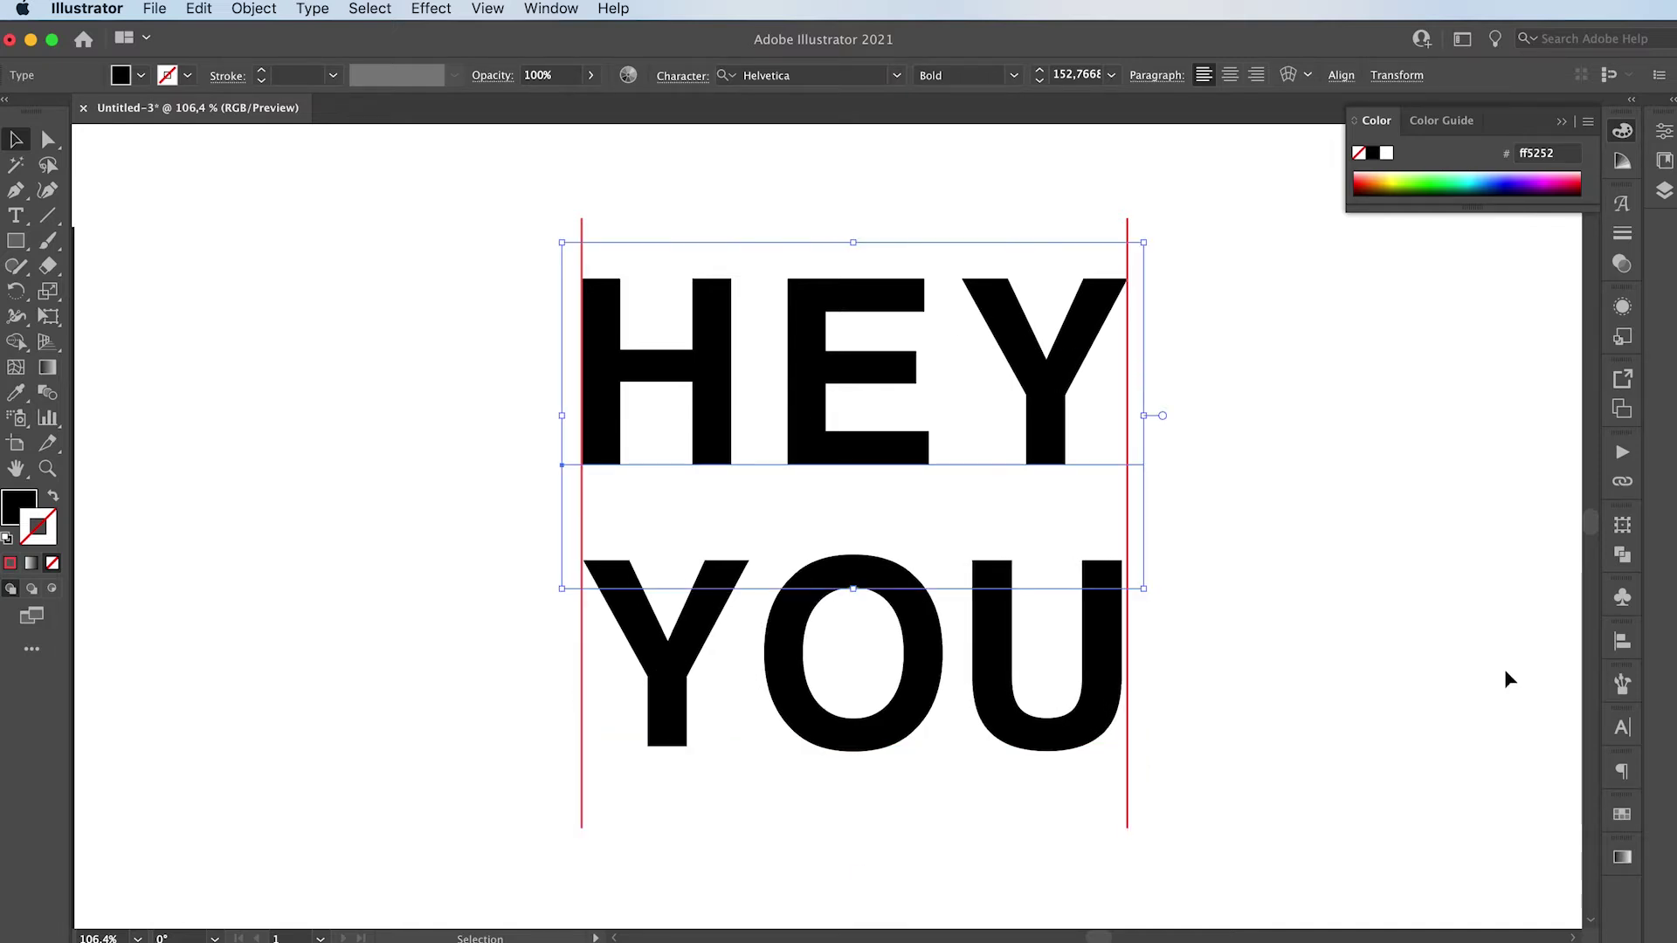
{"action": "left_click", "coordinate": [1621, 727]}
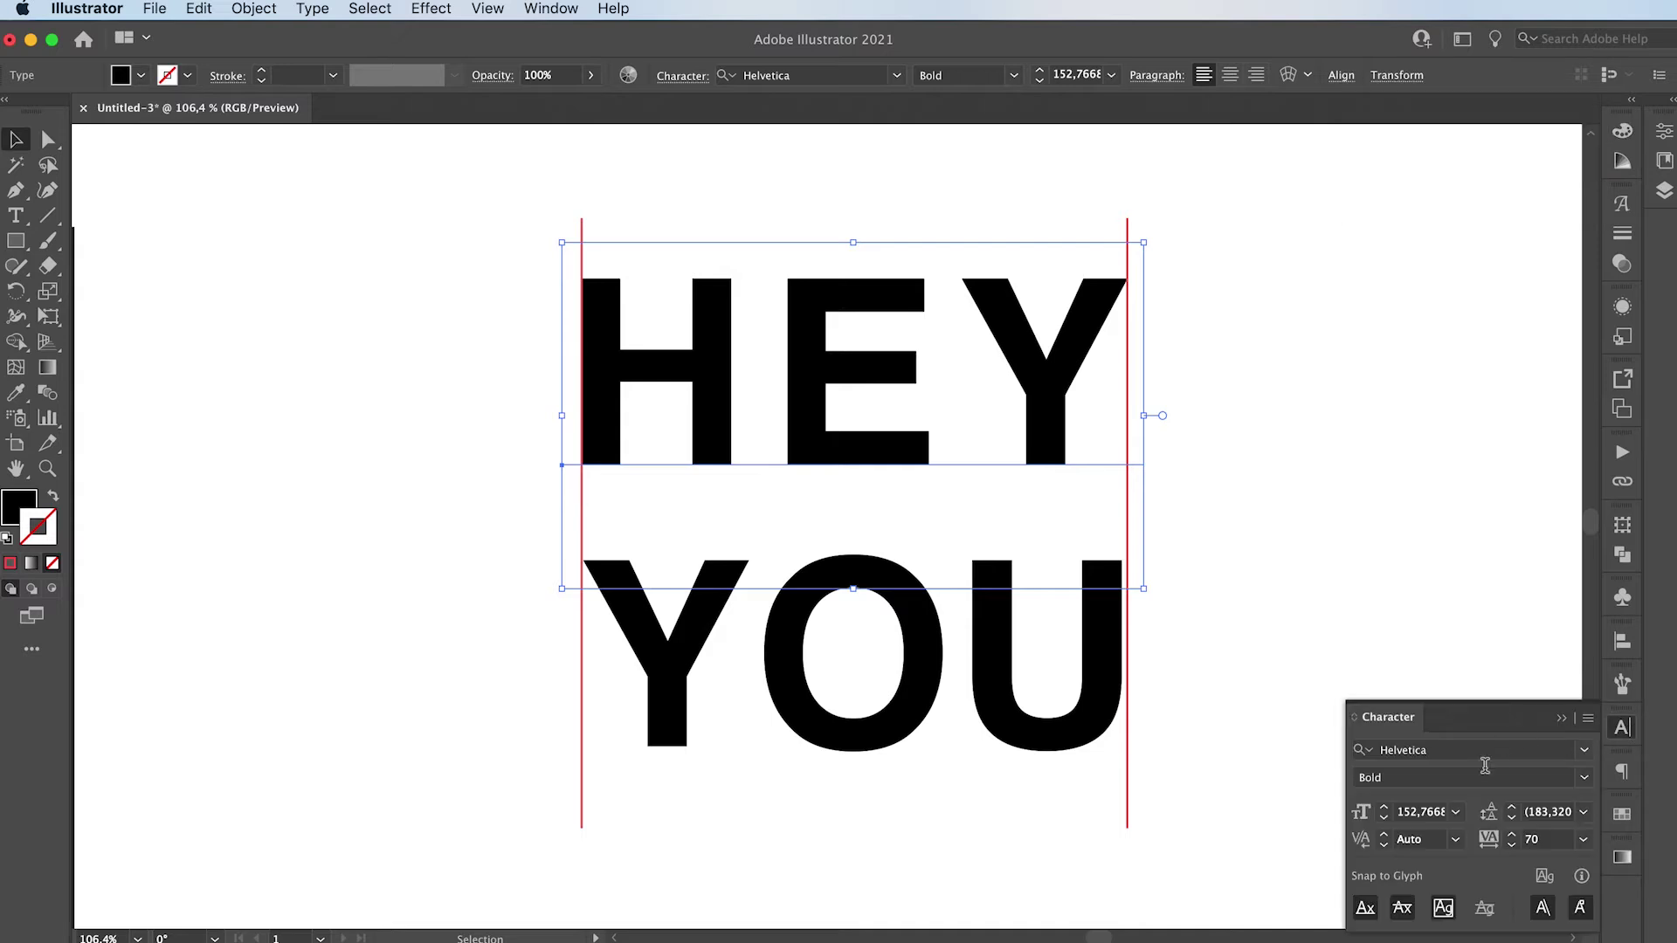
{"action": "left_click", "coordinate": [1543, 842]}
{"action": "key", "text": "Down"}
{"action": "key", "text": "Down"}
{"action": "key", "text": "Down"}
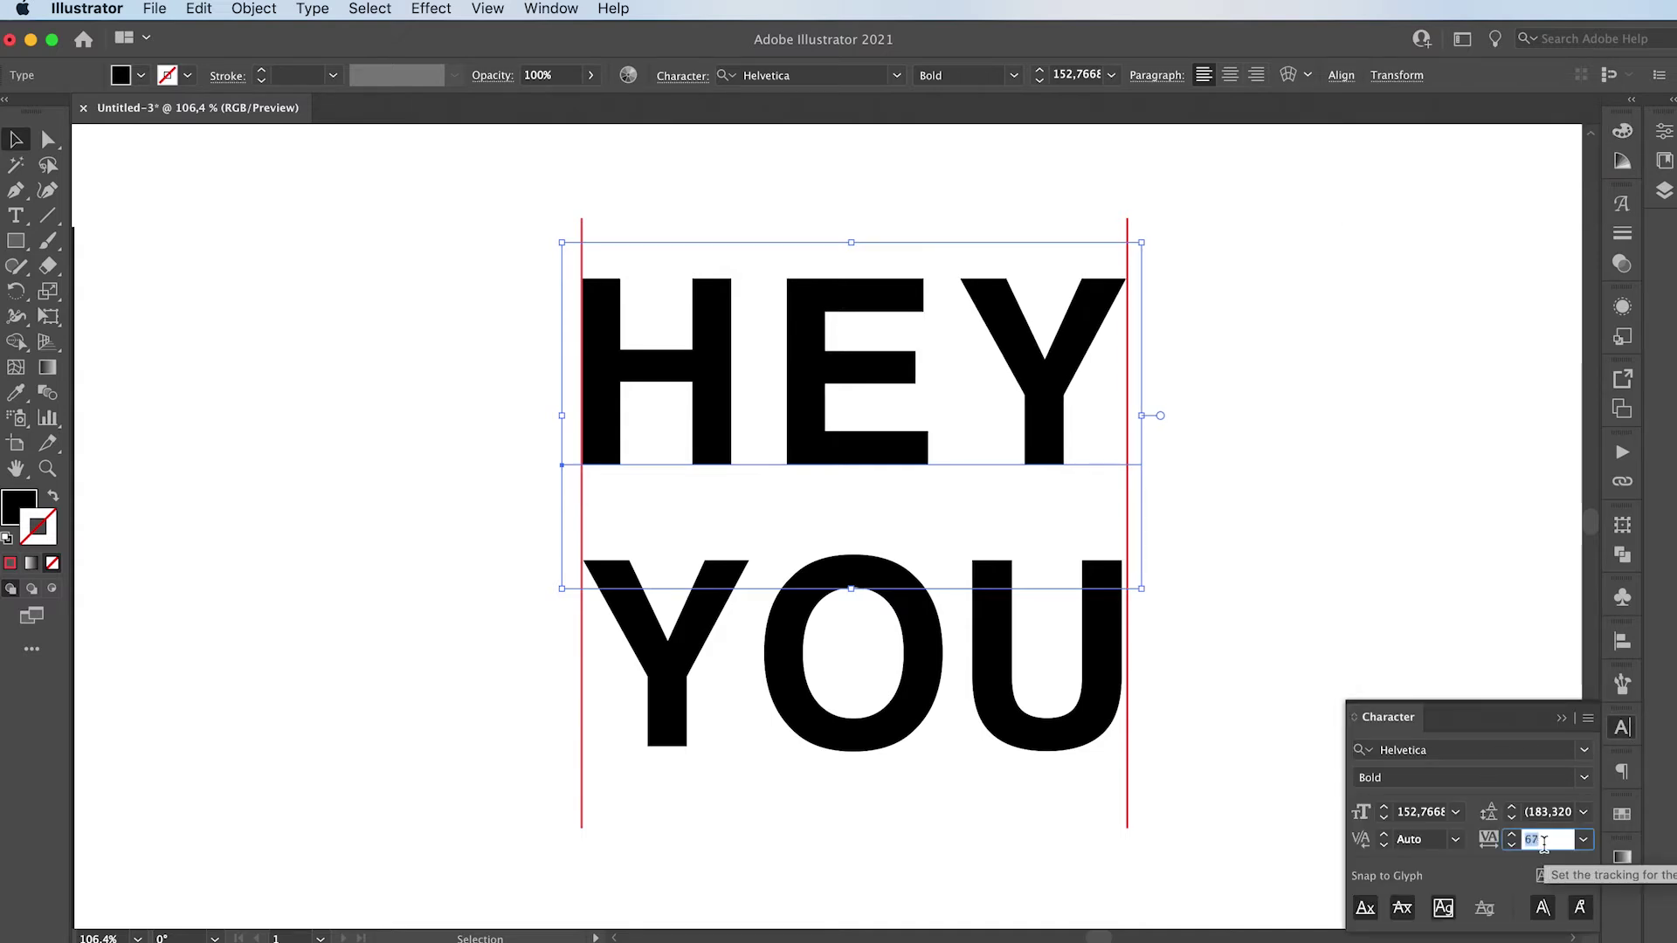
{"action": "key", "text": "Down"}
{"action": "key", "text": "Down"}
{"action": "key", "text": "Down"}
{"action": "key", "text": "Down"}
{"action": "key", "text": "Down"}
{"action": "key", "text": "Down"}
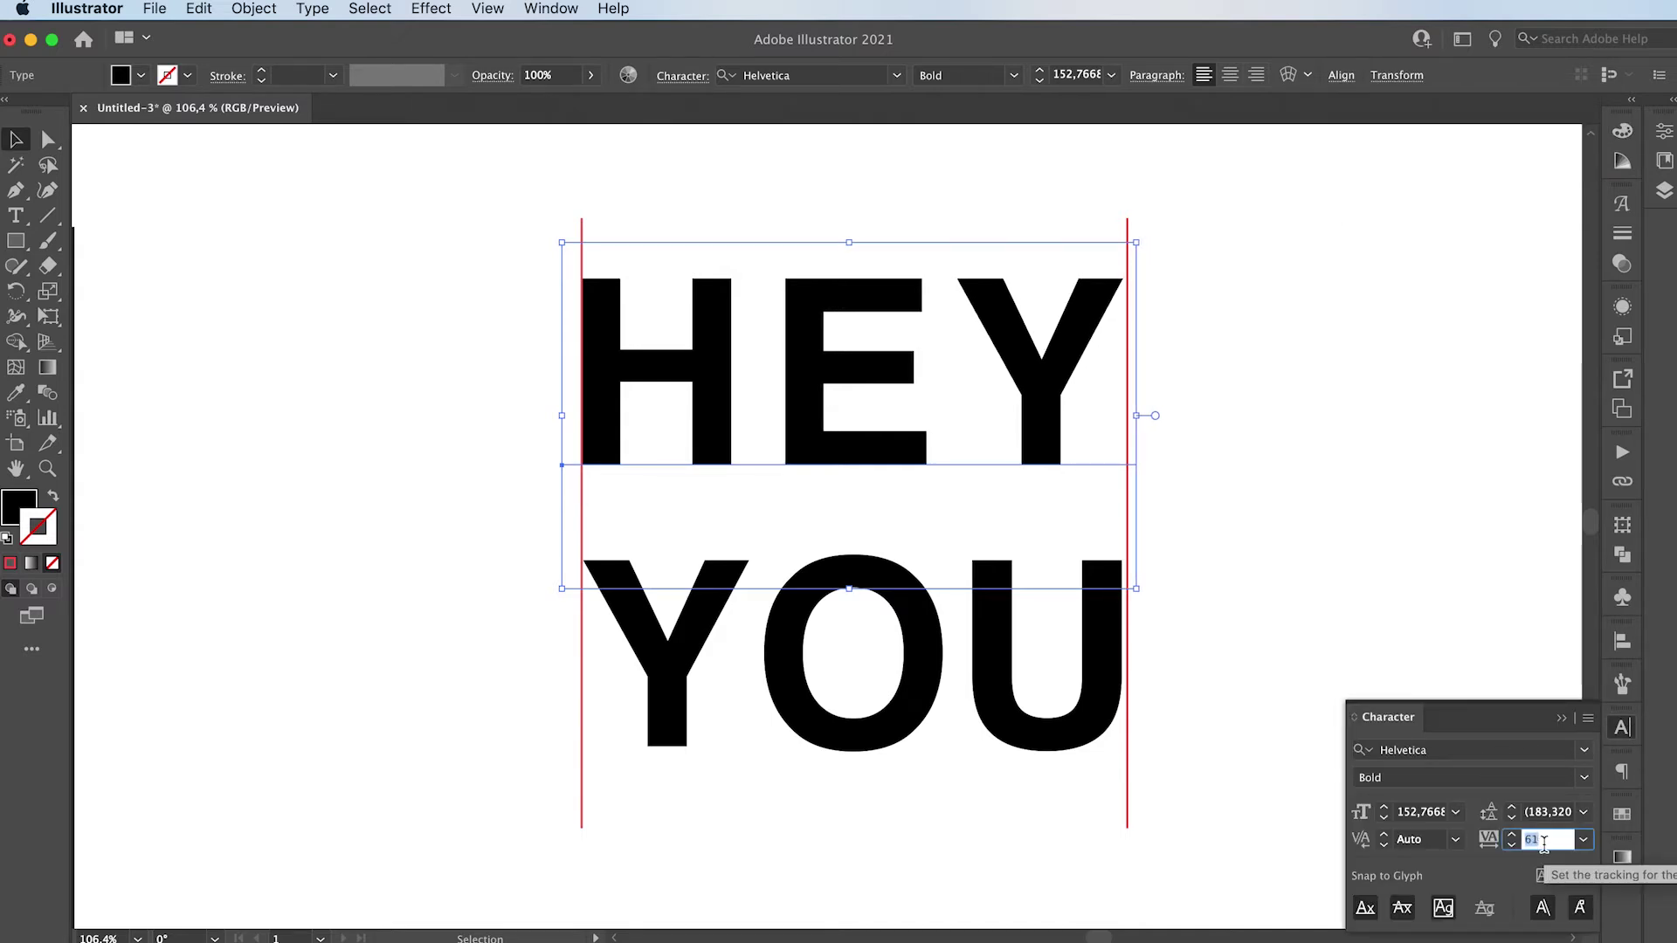
{"action": "left_click", "coordinate": [1390, 358]}
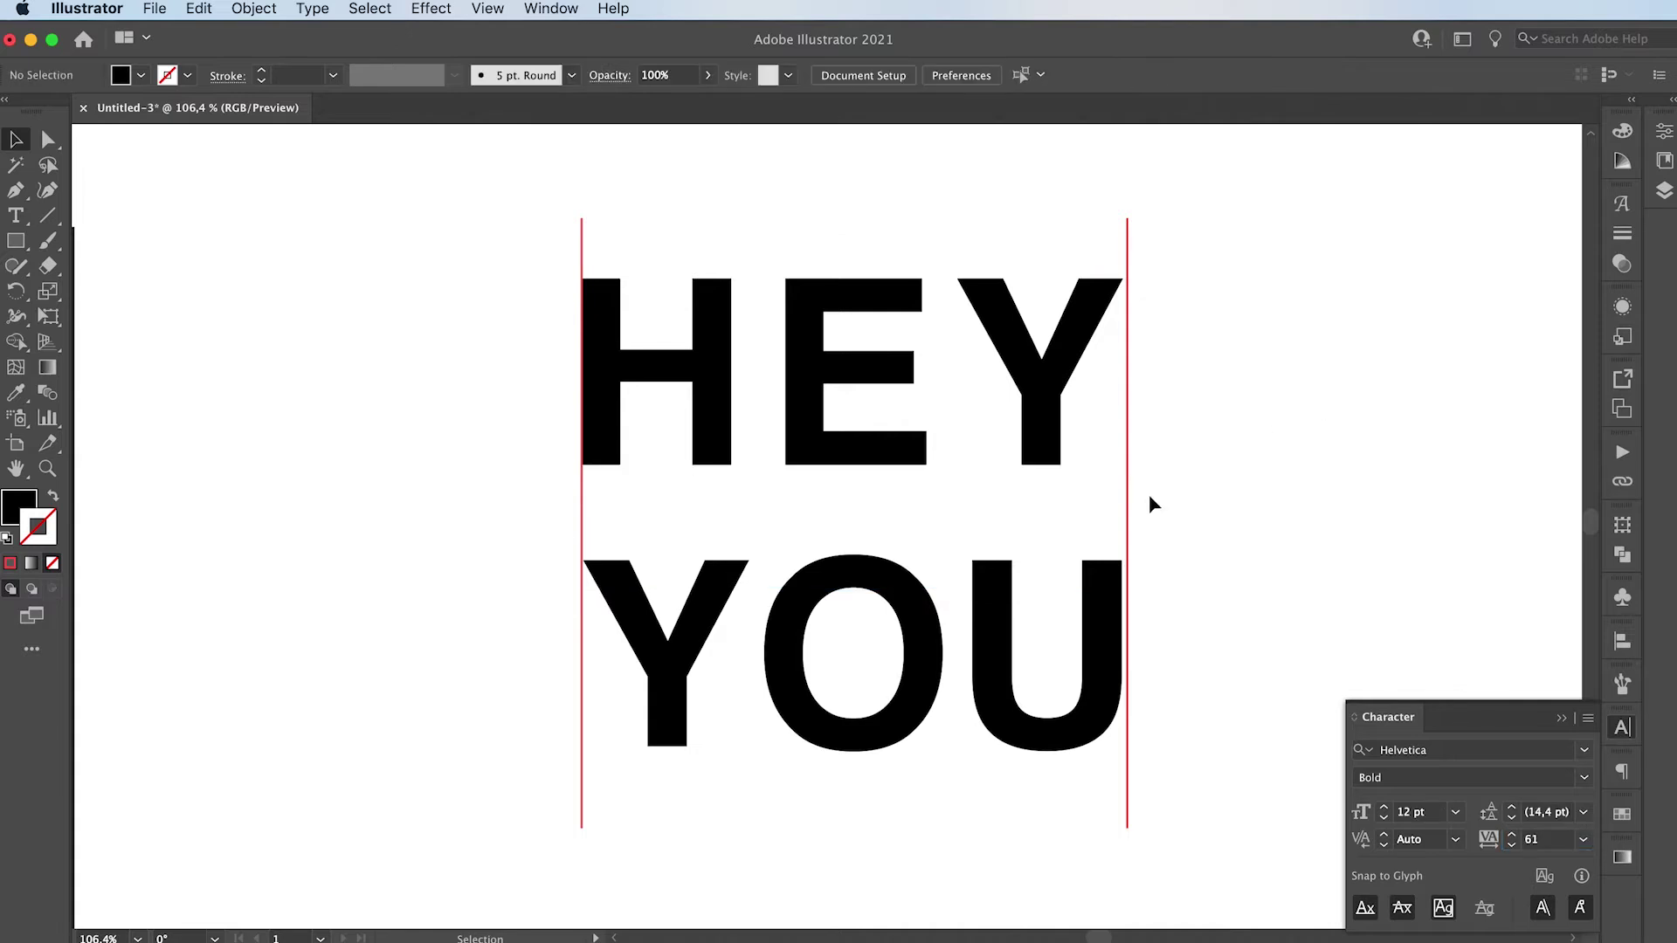
Delete both red guide lines and zoom back out
{"action": "left_click", "coordinate": [1127, 524]}
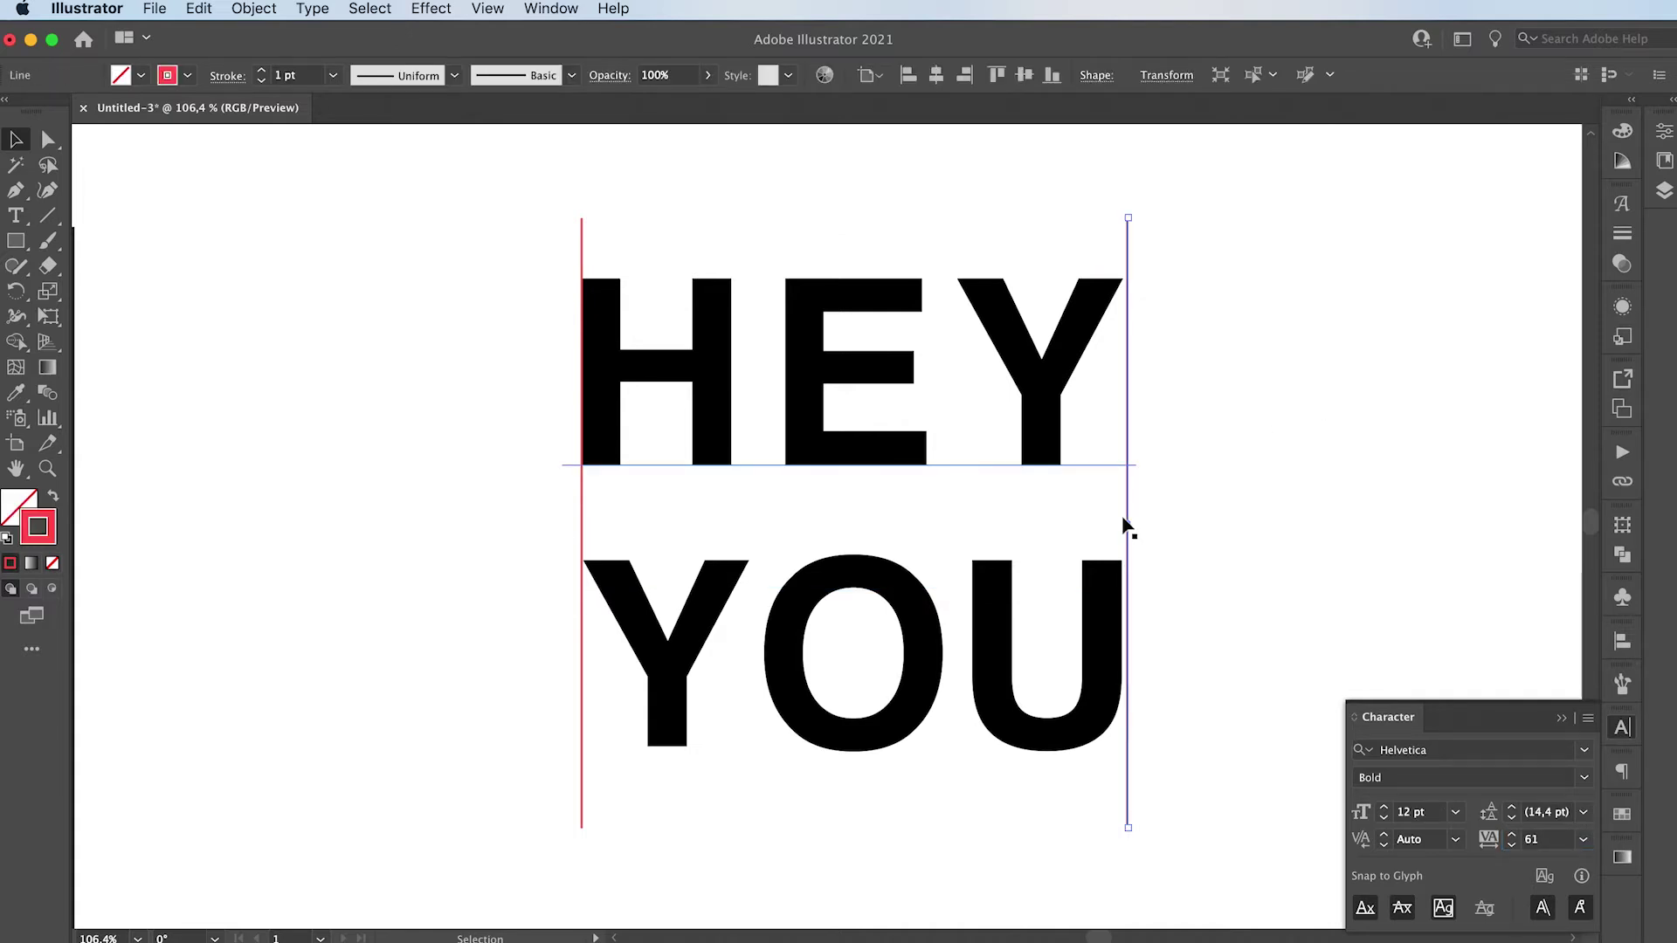
{"action": "key", "text": "Delete"}
{"action": "left_click", "coordinate": [581, 524]}
{"action": "key", "text": "Delete"}
{"action": "key", "text": "z"}
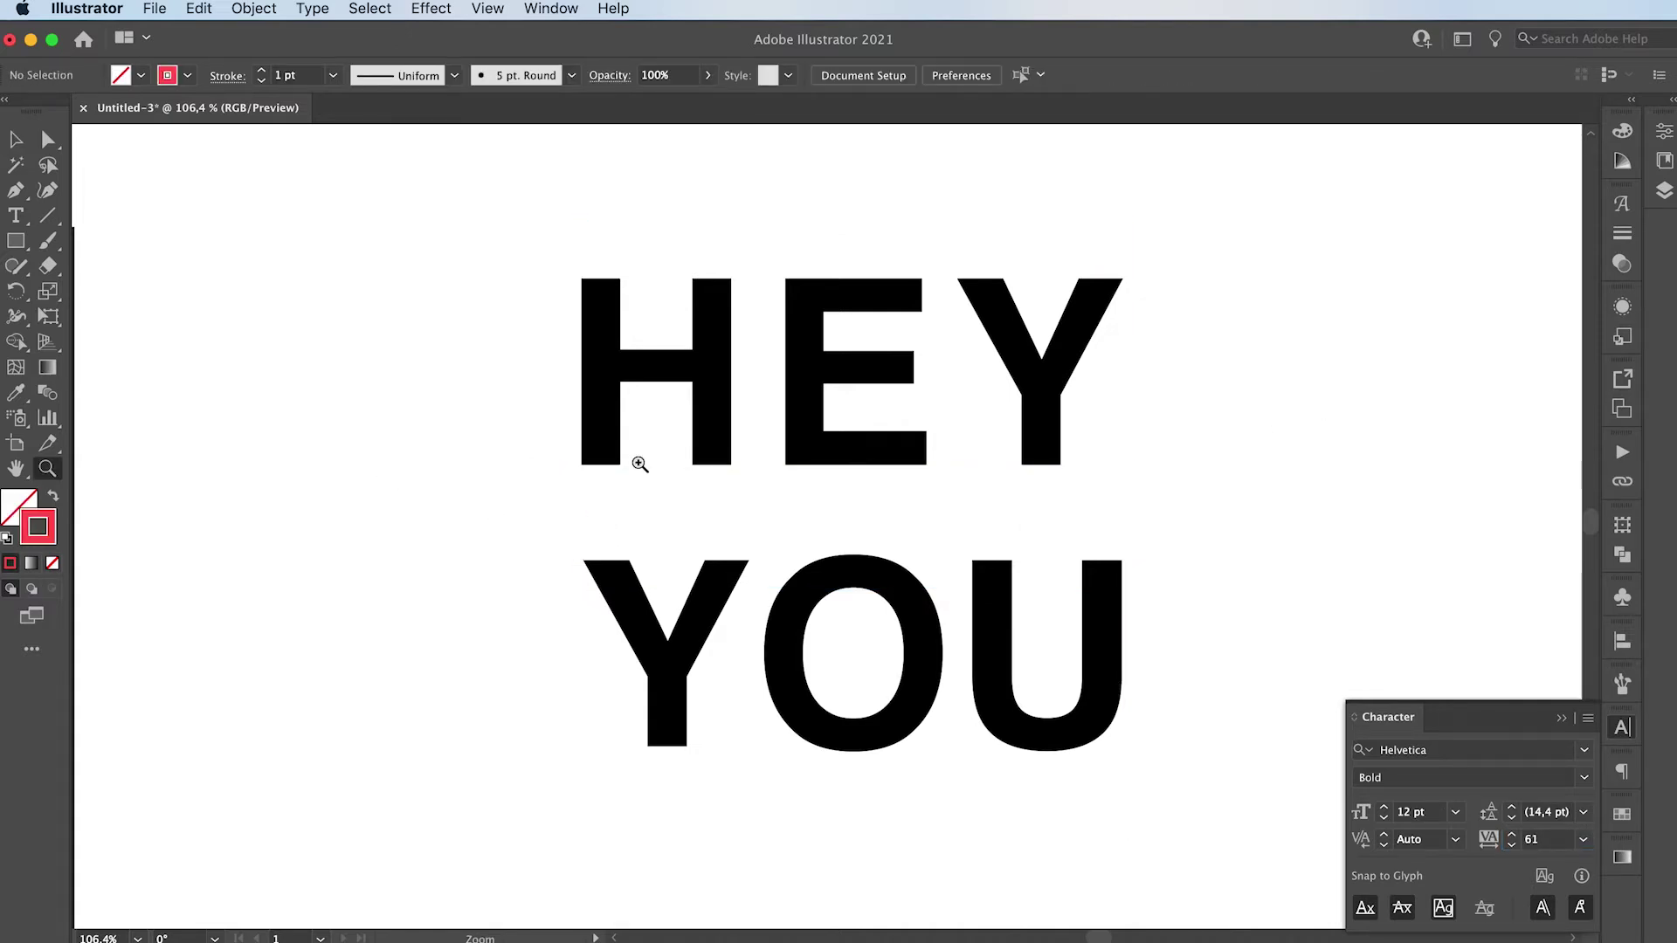
{"action": "left_click_drag", "start_coordinate": [636, 465], "coordinate": [393, 448]}
Duplicate HEY YOU directly below and move the upper HEY up
{"action": "key", "text": "v"}
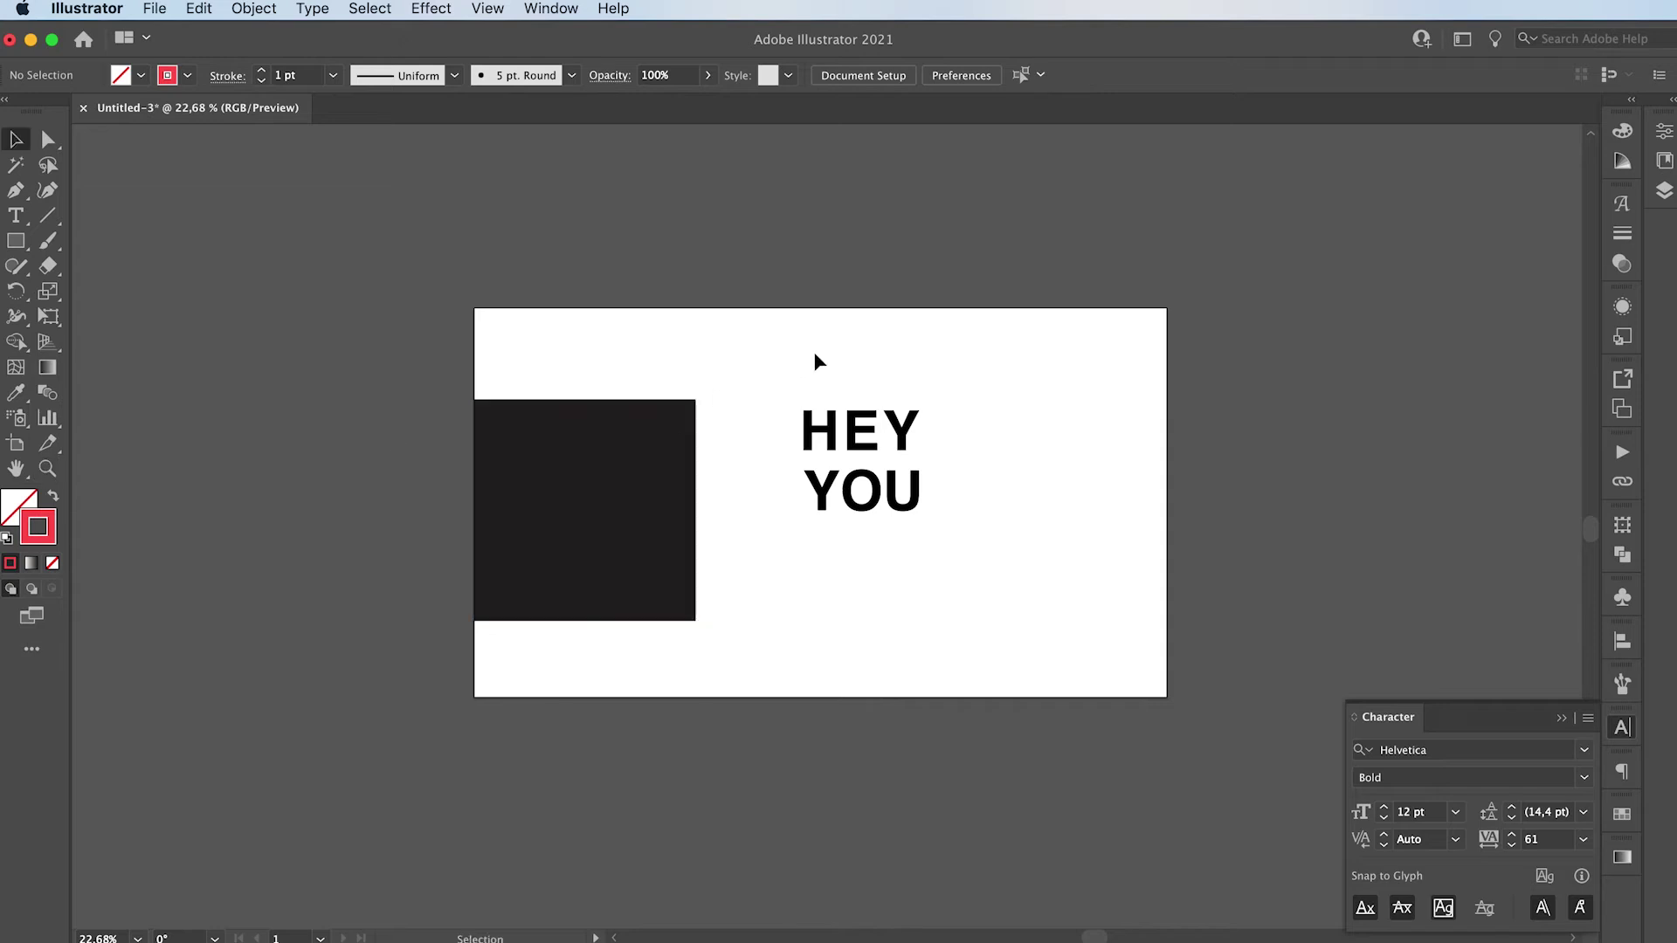
{"action": "left_click", "coordinate": [903, 507]}
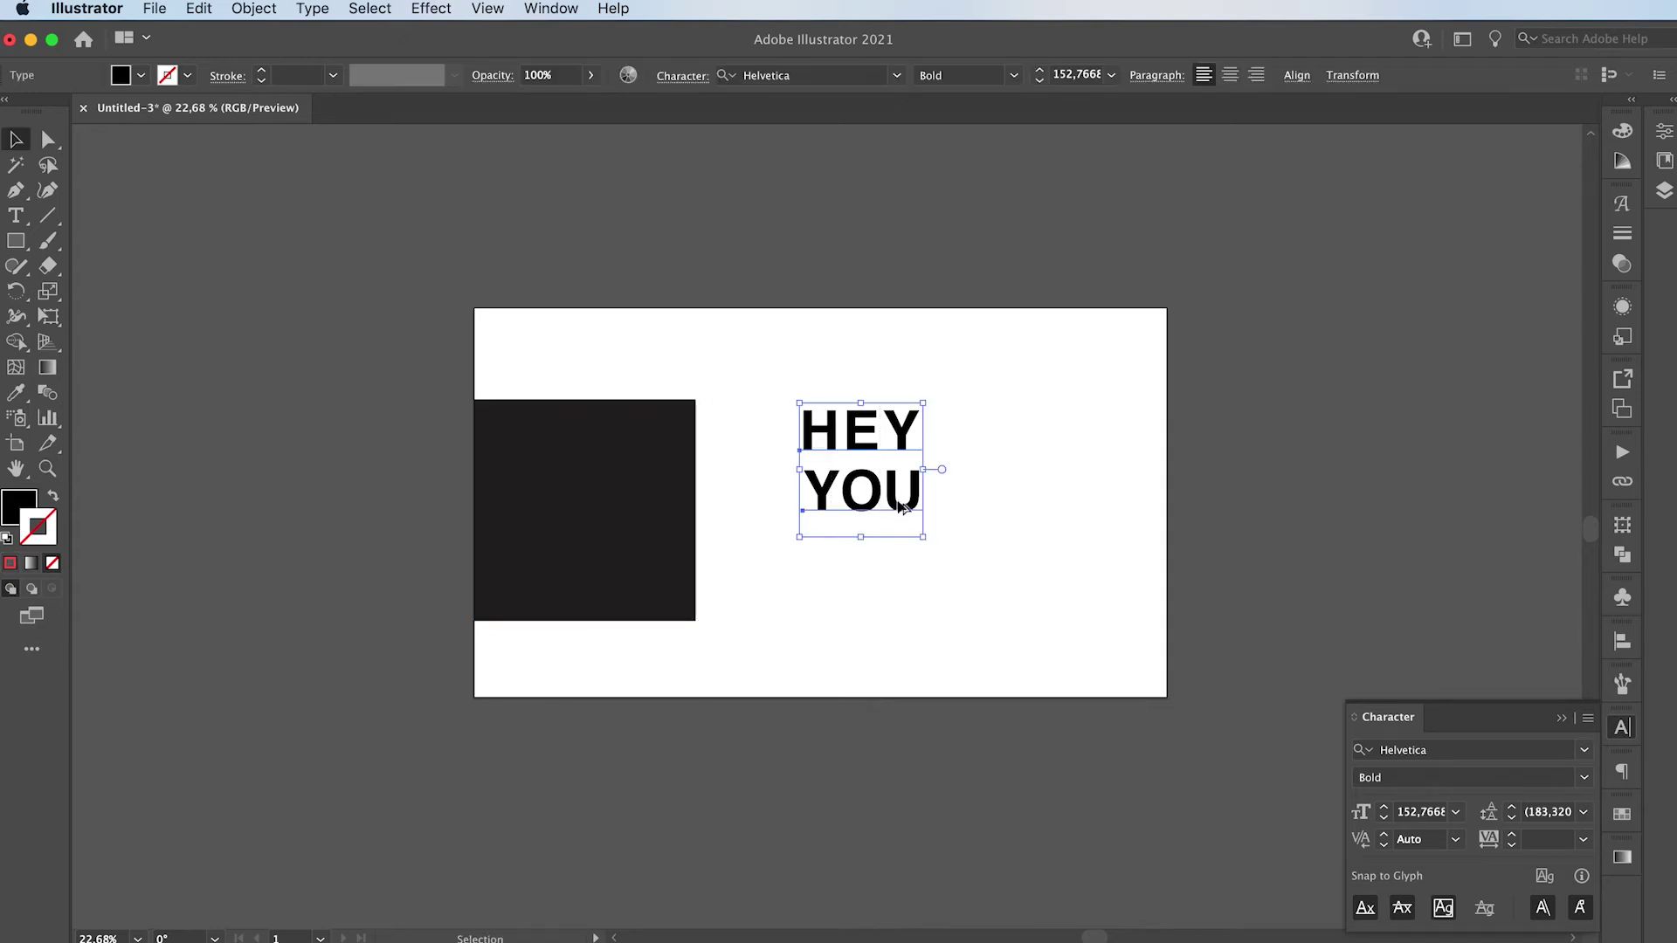
{"action": "left_click_drag", "start_coordinate": [880, 438], "coordinate": [863, 559]}
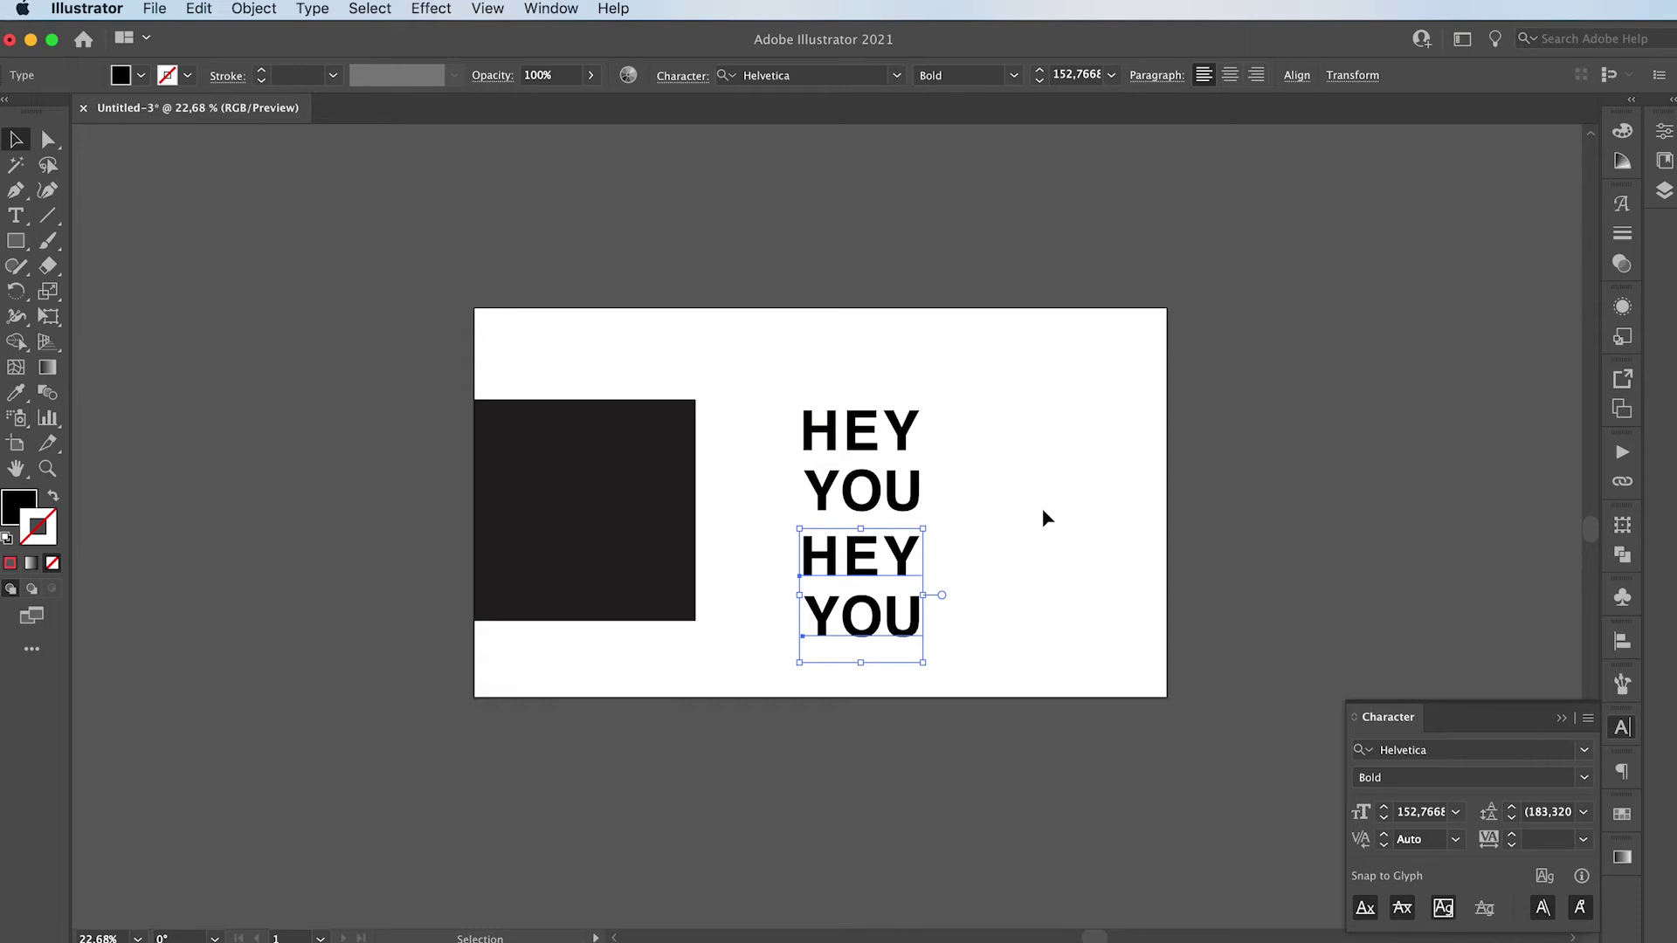
{"action": "left_click", "coordinate": [1111, 564]}
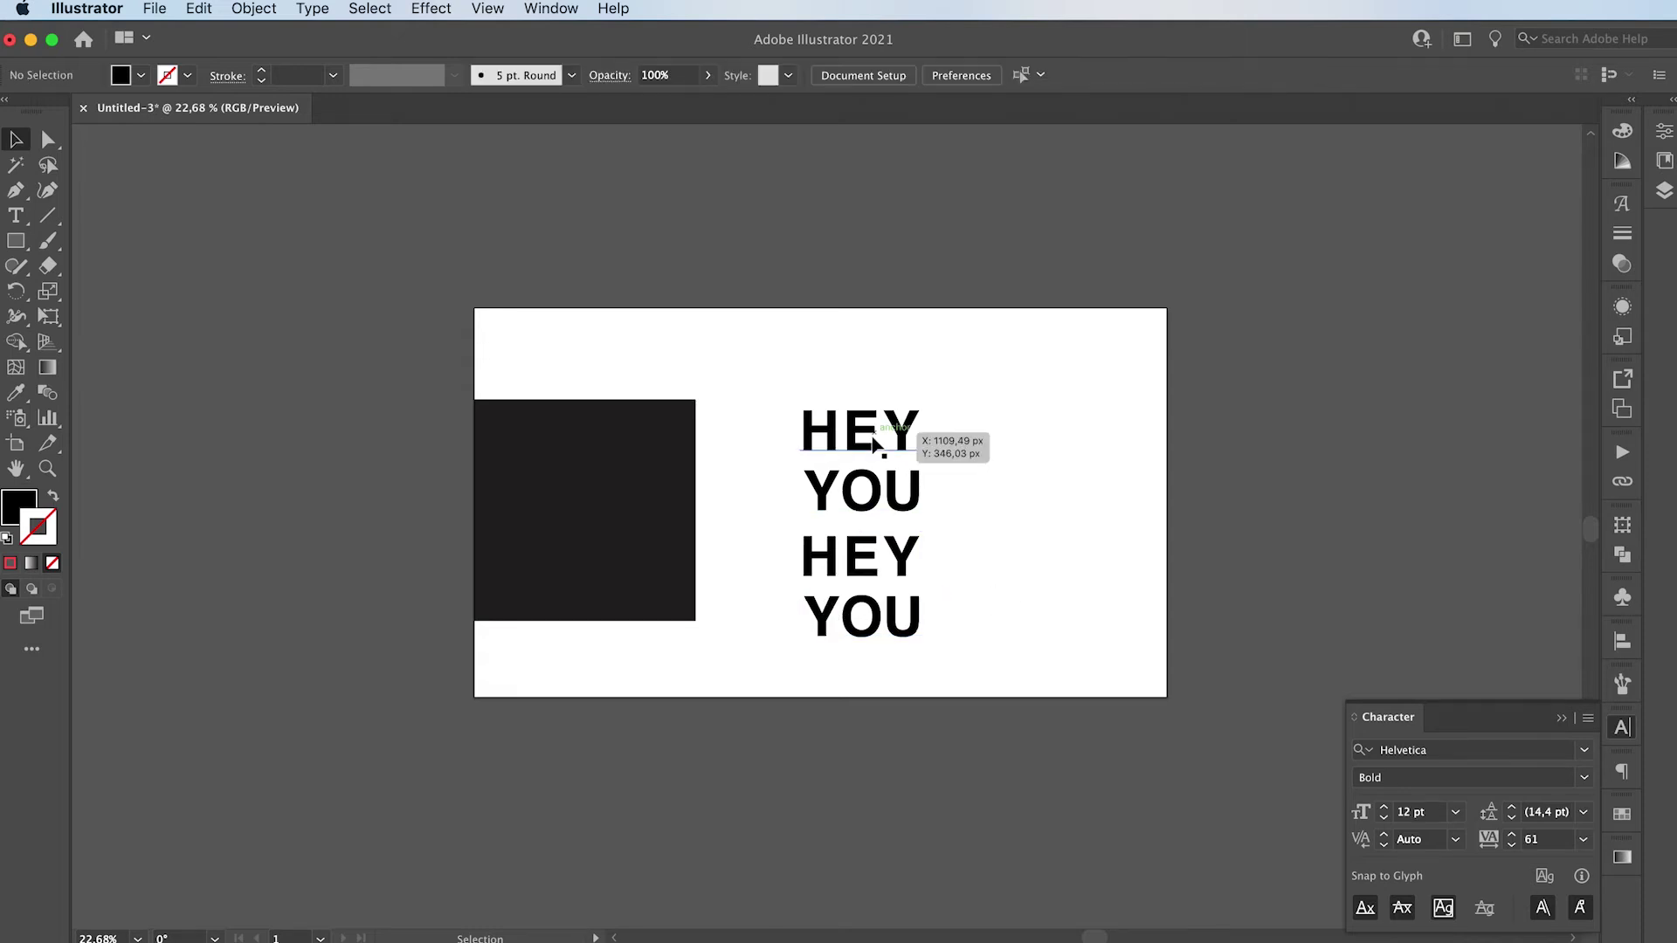
{"action": "left_click_drag", "start_coordinate": [874, 445], "coordinate": [873, 391]}
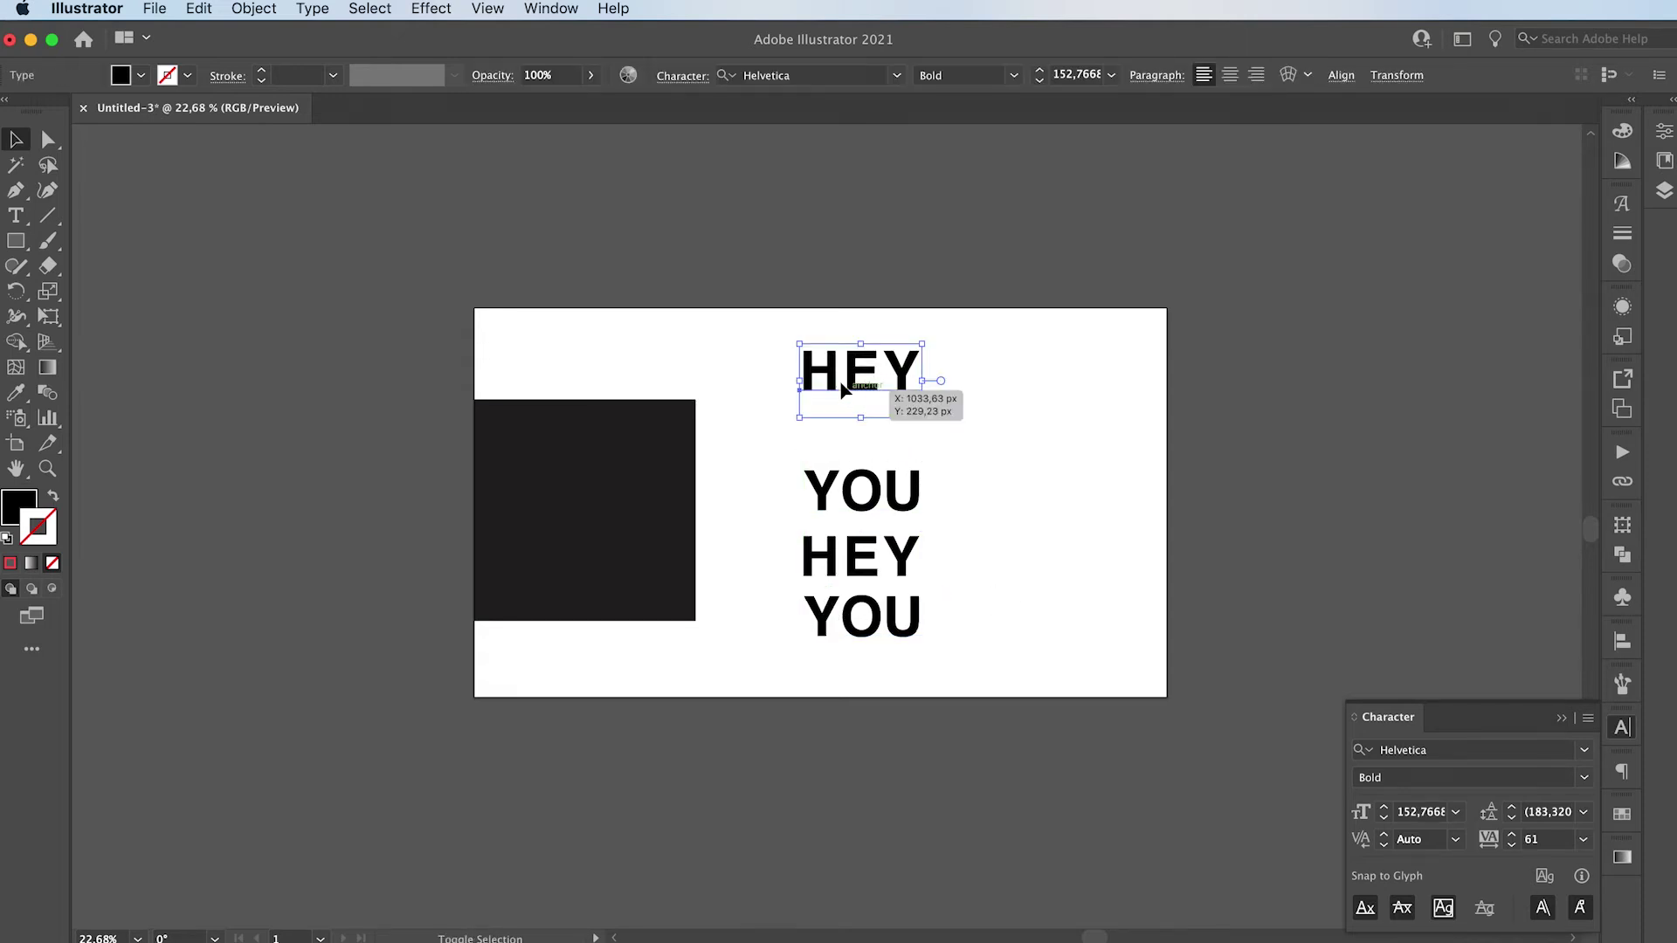
Rotate the lower HEY upside down and position it beside the upper YOU
{"action": "left_click", "coordinate": [849, 557]}
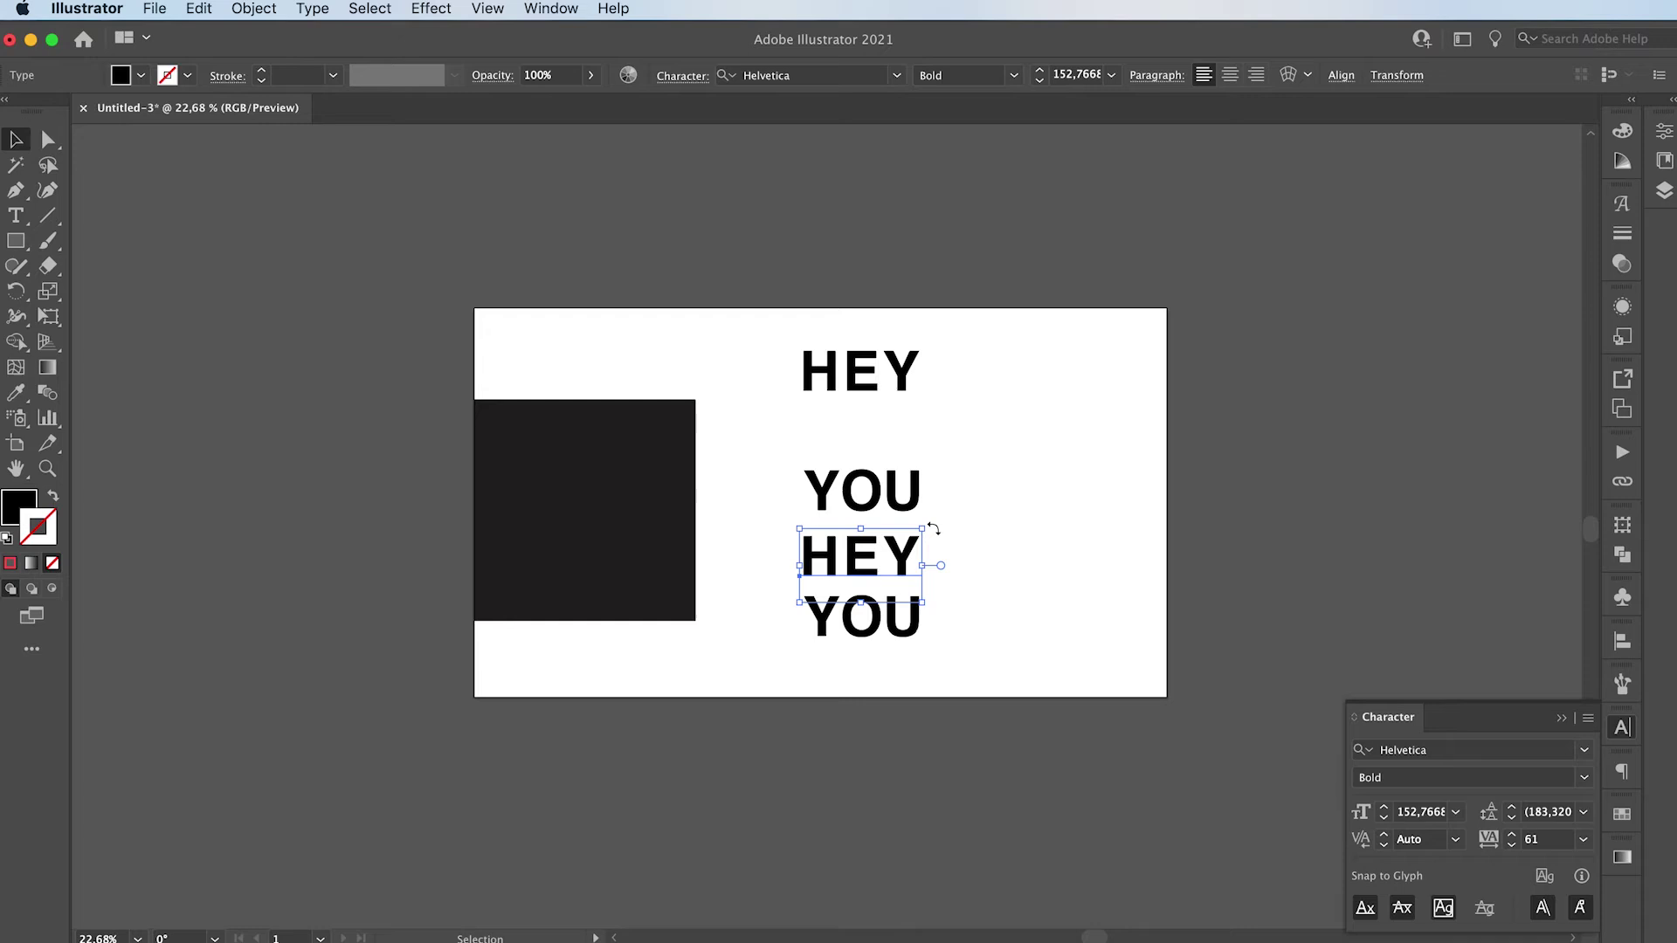
{"action": "left_click_drag", "start_coordinate": [932, 525], "coordinate": [768, 599]}
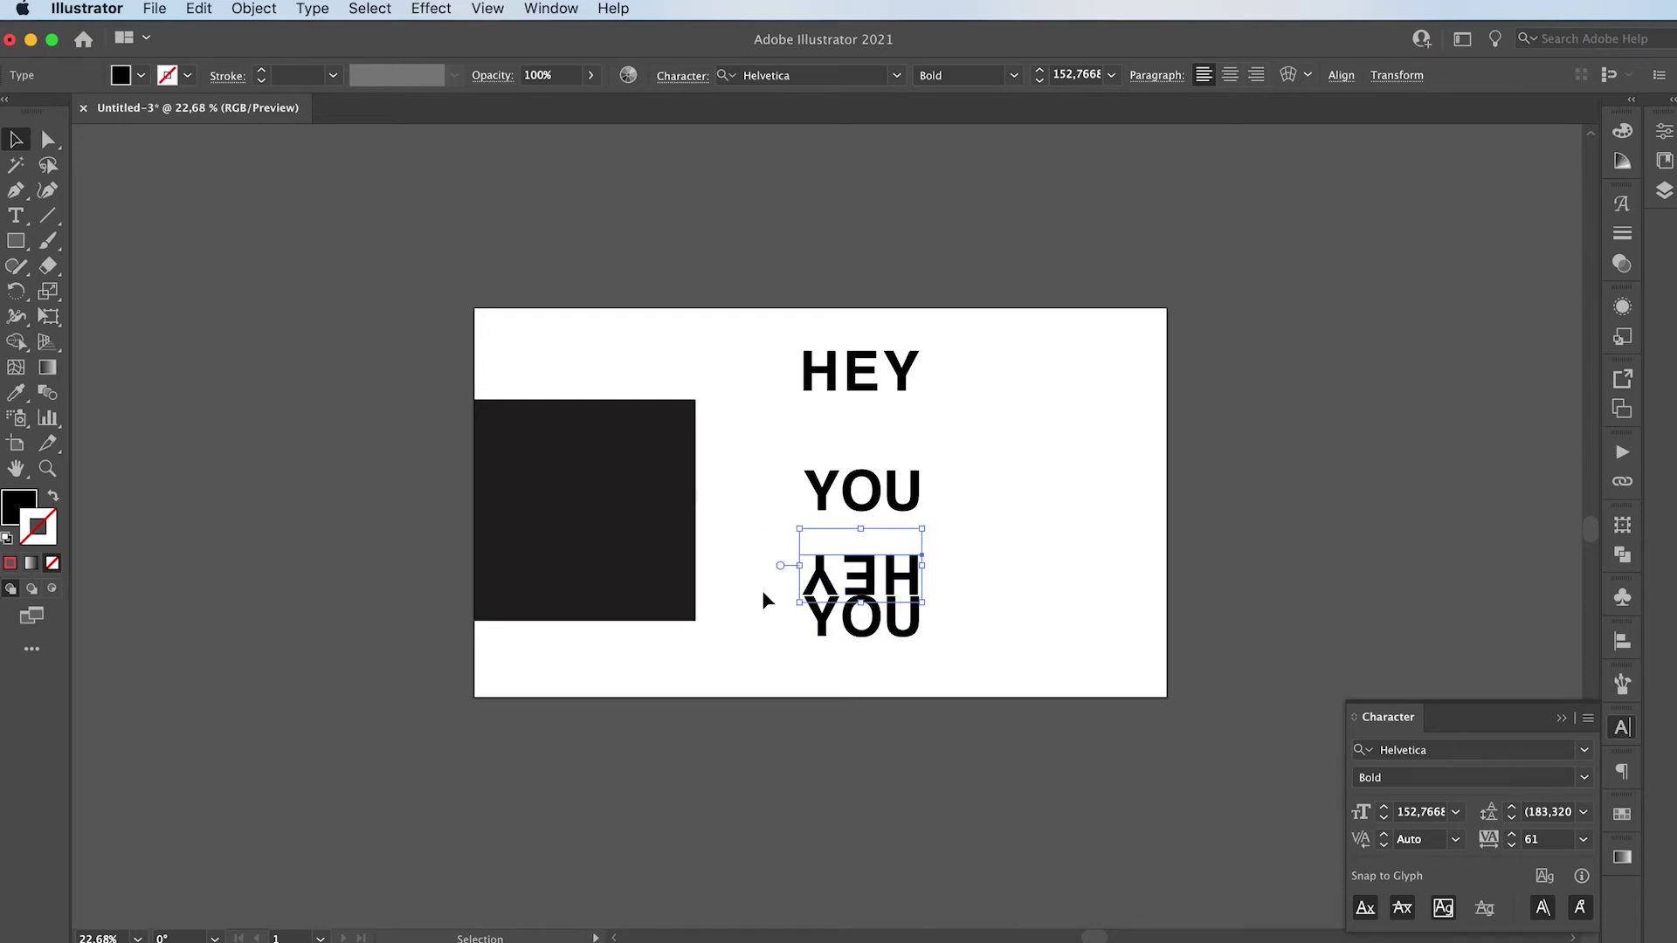
{"action": "left_click_drag", "start_coordinate": [878, 583], "coordinate": [876, 536]}
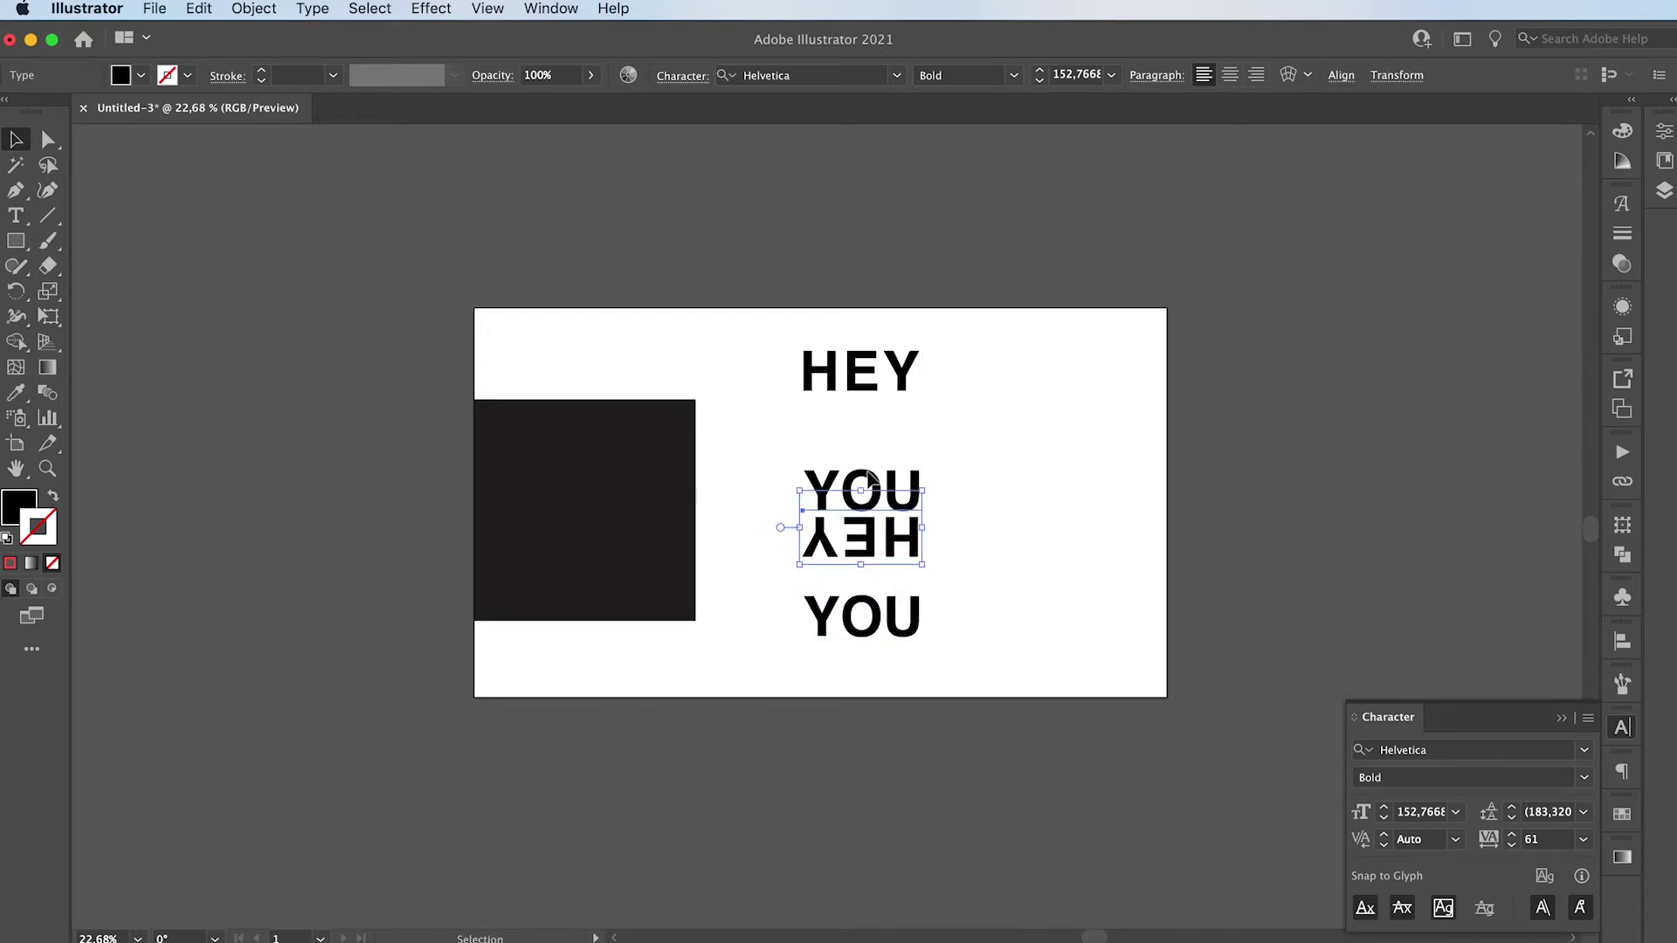
{"action": "left_click_drag", "start_coordinate": [873, 478], "coordinate": [954, 428]}
{"action": "left_click_drag", "start_coordinate": [904, 522], "coordinate": [950, 486]}
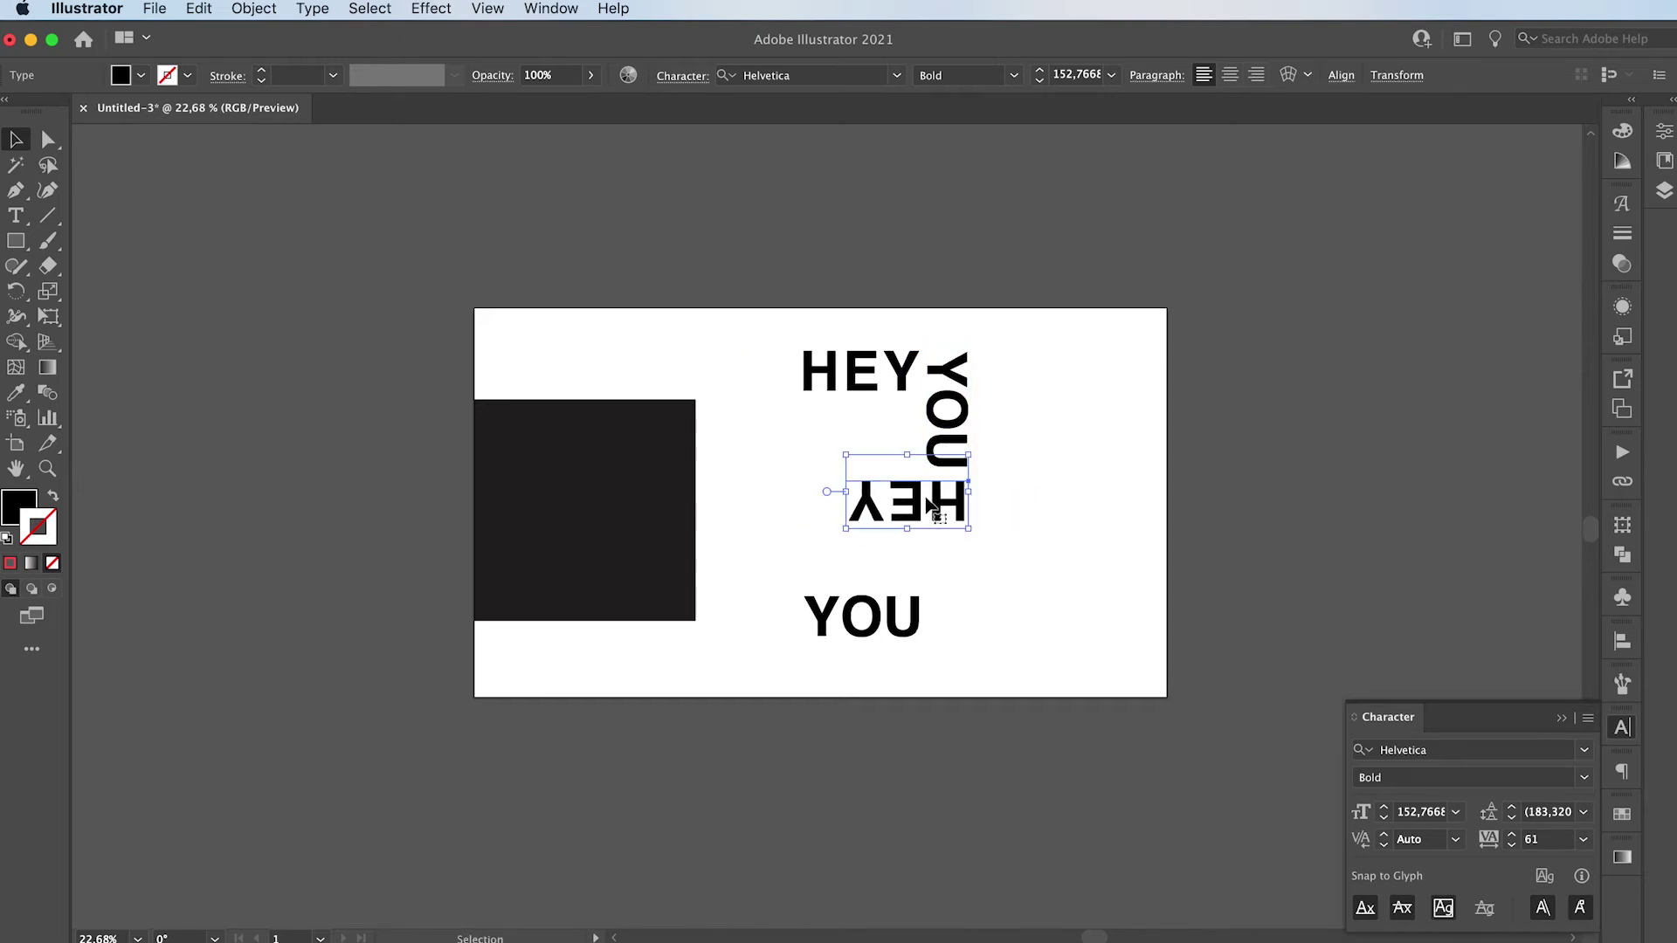
Turn the bottom YOU sideways and move it left, under HEY
{"action": "left_click", "coordinate": [882, 616]}
{"action": "left_click_drag", "start_coordinate": [934, 581], "coordinate": [907, 696]}
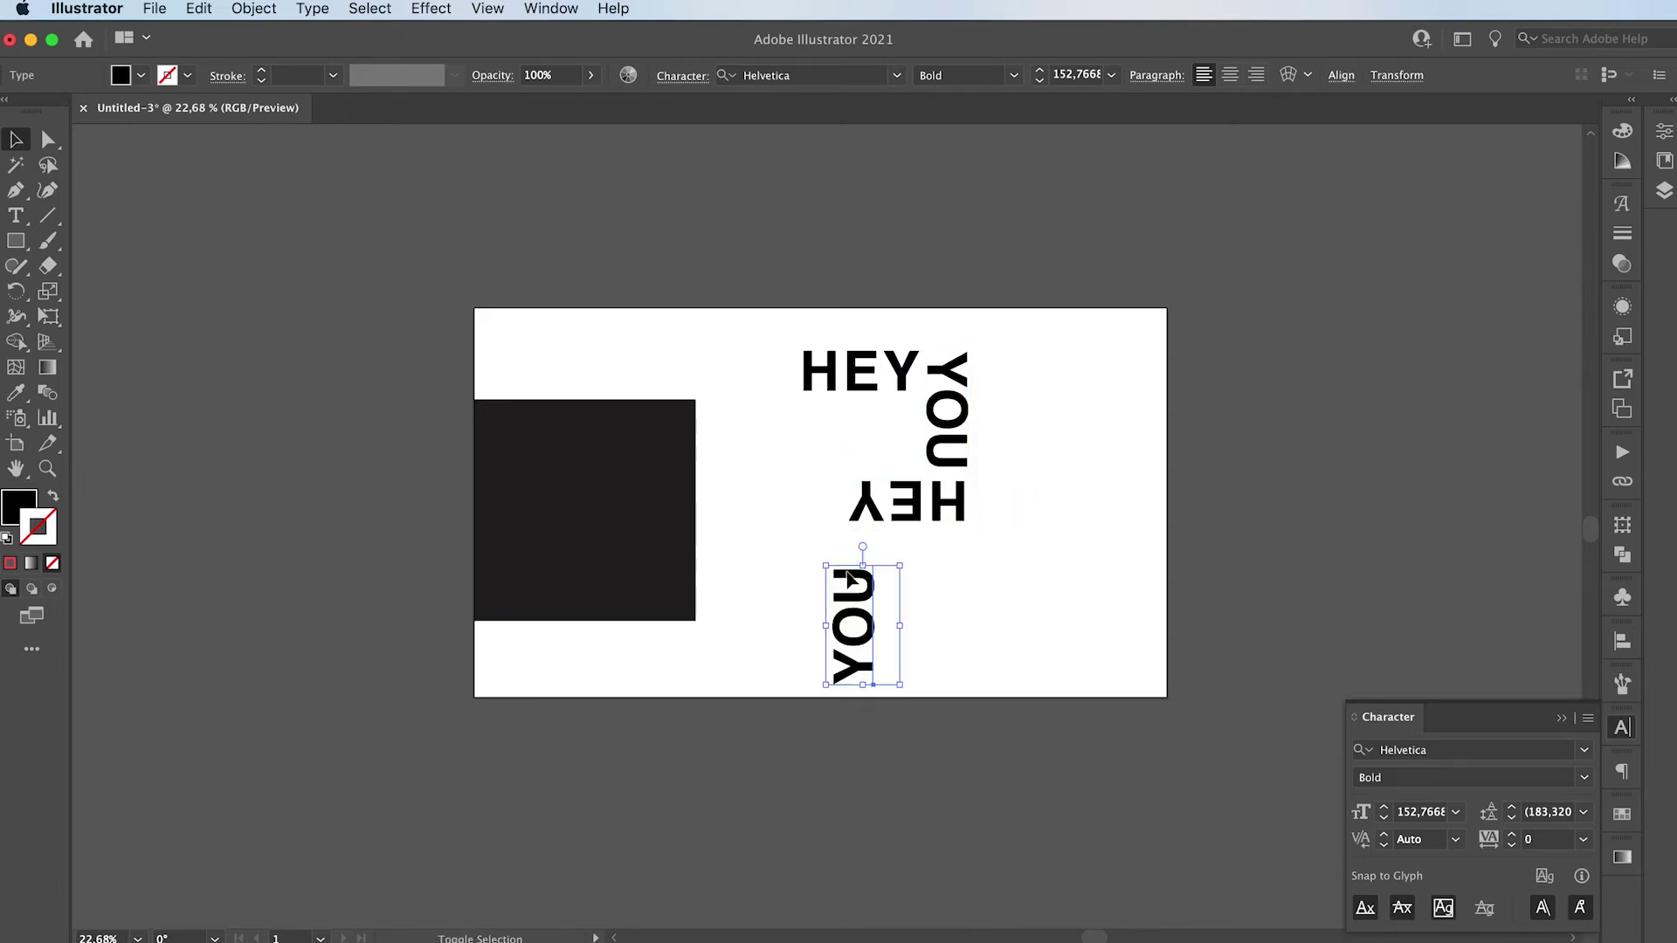
{"action": "left_click_drag", "start_coordinate": [852, 628], "coordinate": [824, 467]}
{"action": "left_click", "coordinate": [796, 610]}
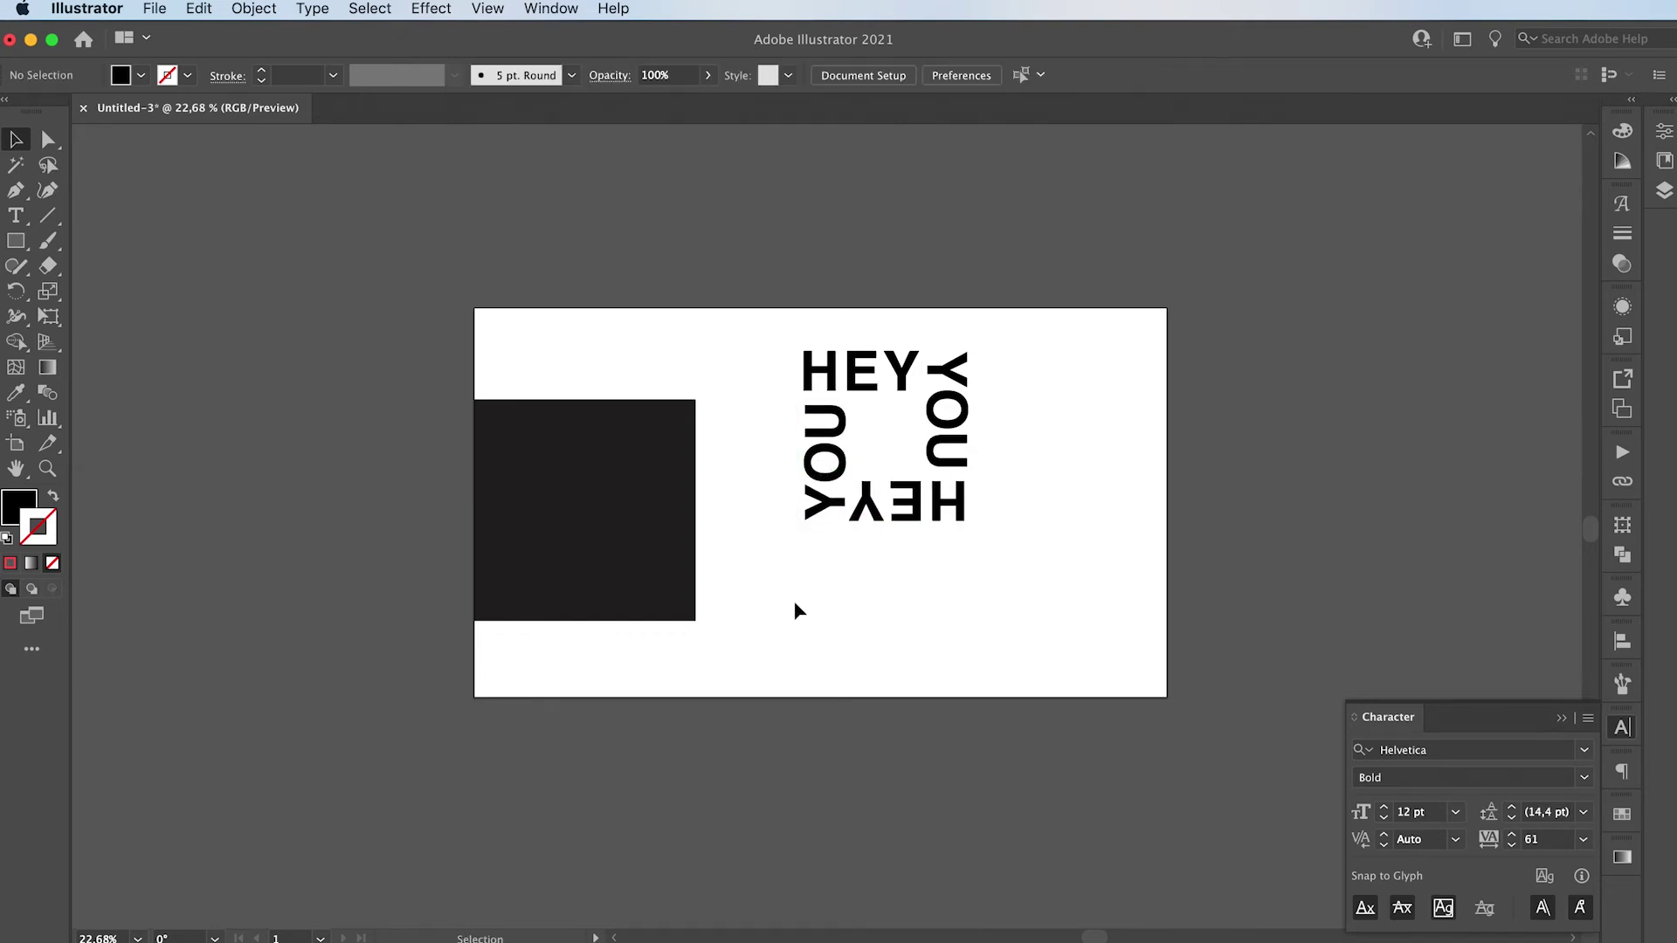
Delete the black square, then centre and enlarge the four-word square
{"action": "left_click", "coordinate": [620, 540]}
{"action": "key", "text": "Delete"}
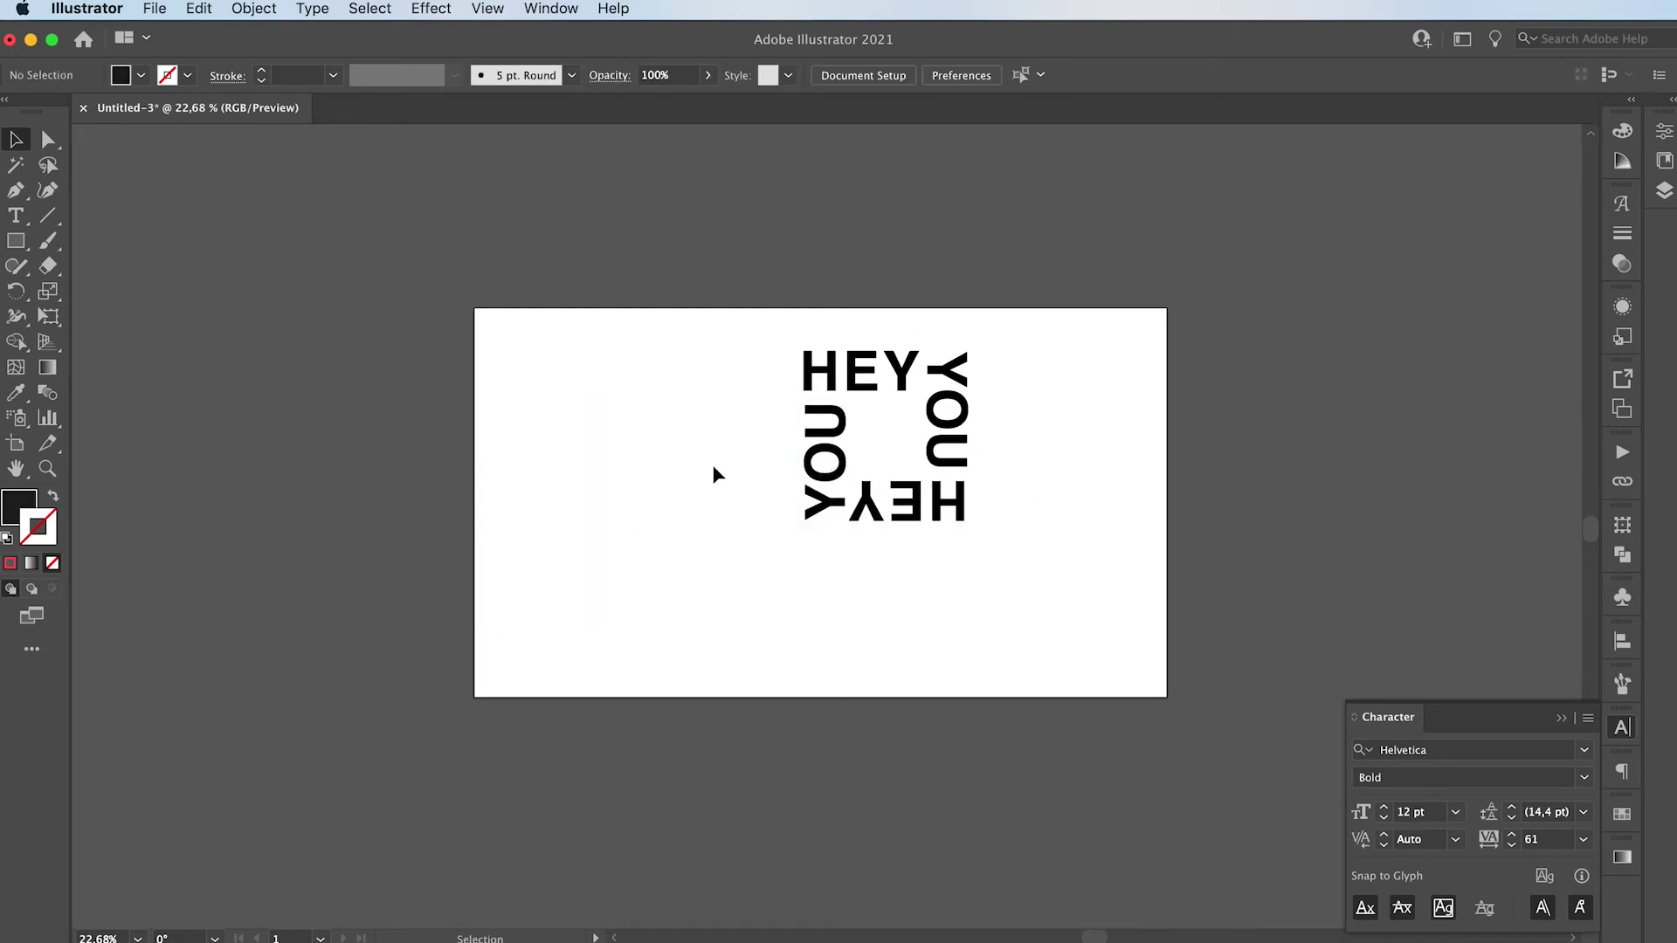
{"action": "left_click_drag", "start_coordinate": [815, 376], "coordinate": [1014, 542]}
{"action": "left_click_drag", "start_coordinate": [951, 376], "coordinate": [875, 430]}
{"action": "mouse_move", "coordinate": [908, 489]}
{"action": "left_mouse_down"}
{"action": "mouse_move", "coordinate": [981, 495]}
{"action": "mouse_move", "coordinate": [932, 480]}
{"action": "left_mouse_up"}
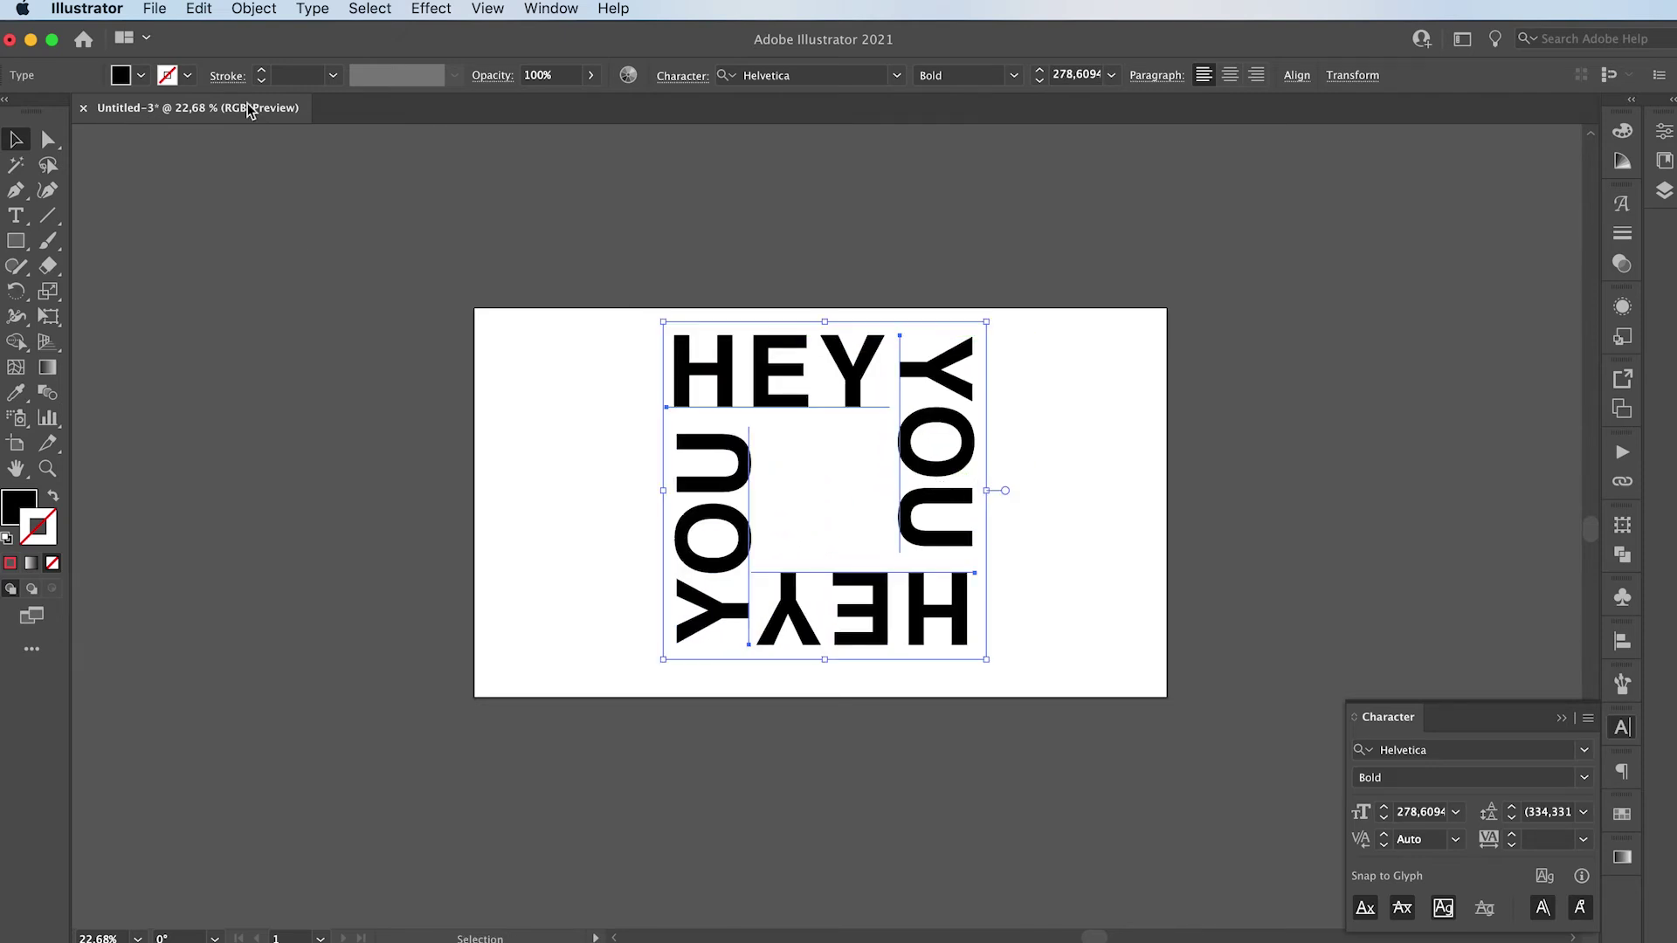
Expand the HEY YOU text into shapes with Object > Expand and apply a red ff5252 stroke
{"action": "left_click", "coordinate": [249, 9]}
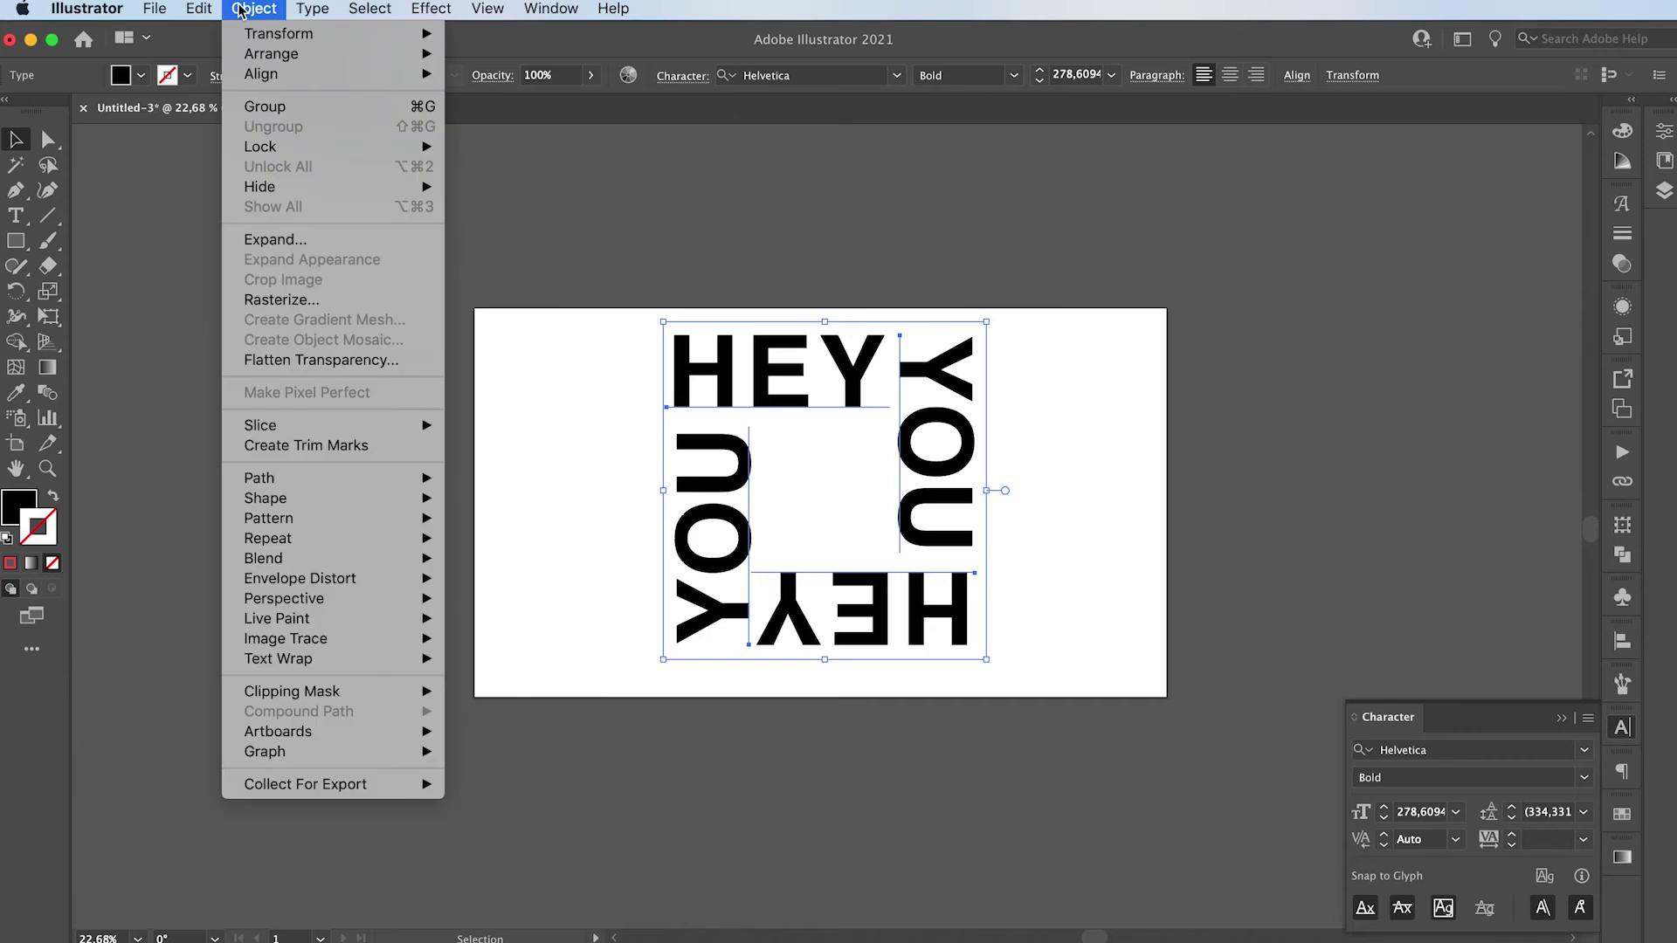
{"action": "left_click", "coordinate": [281, 249]}
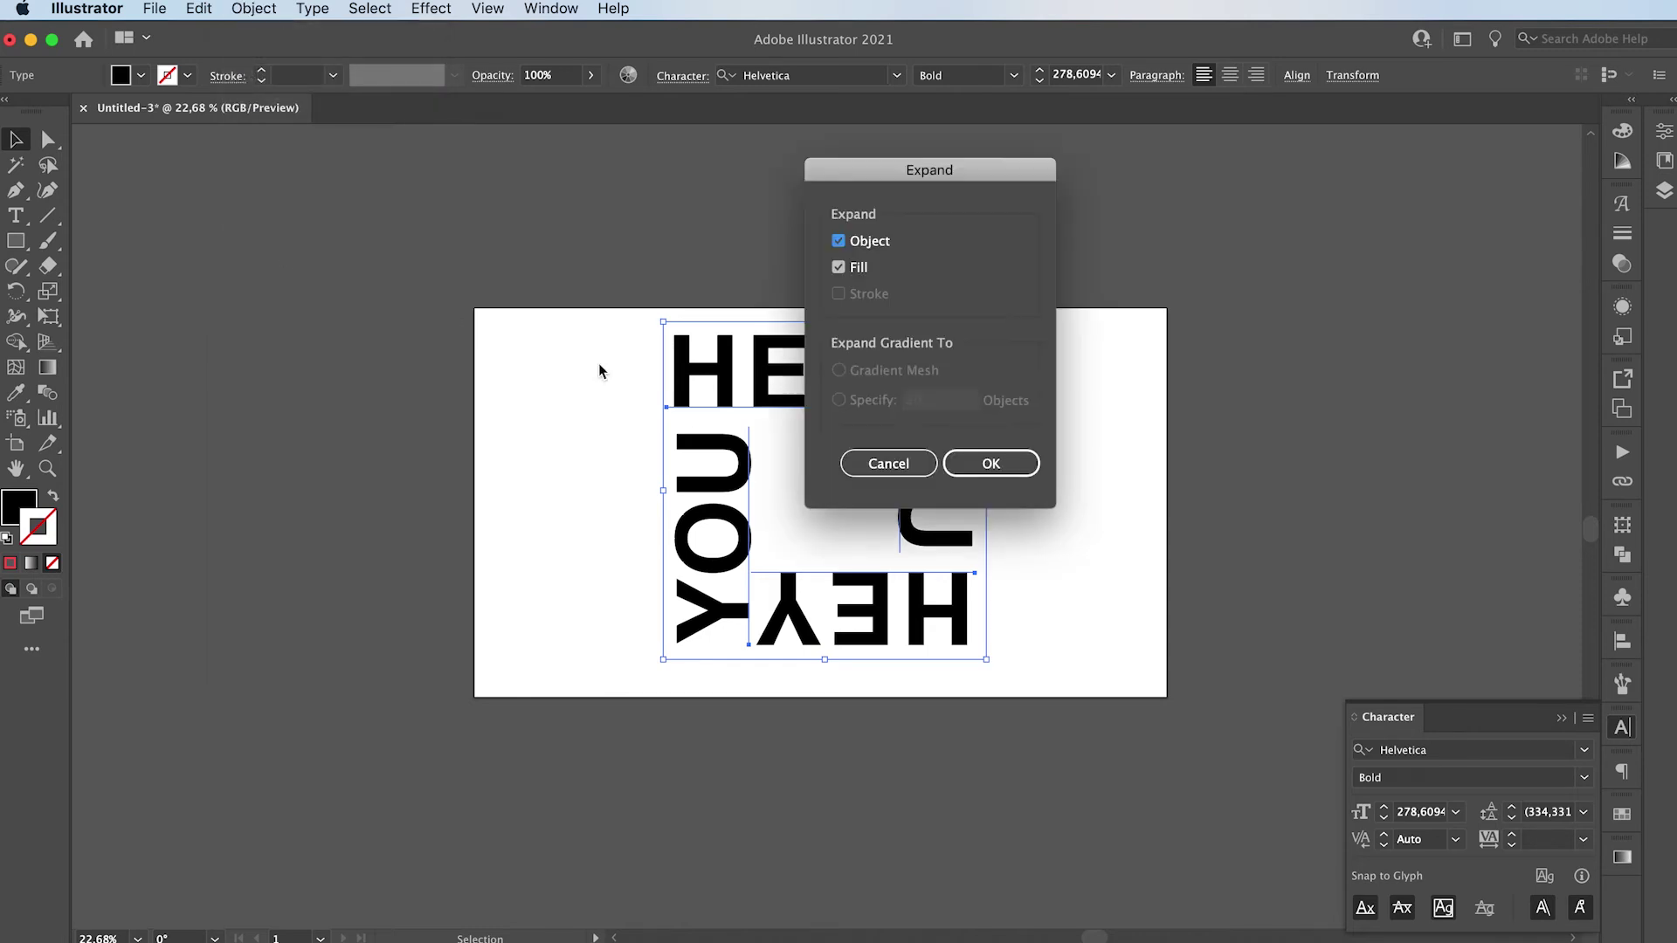
{"action": "left_click", "coordinate": [989, 465]}
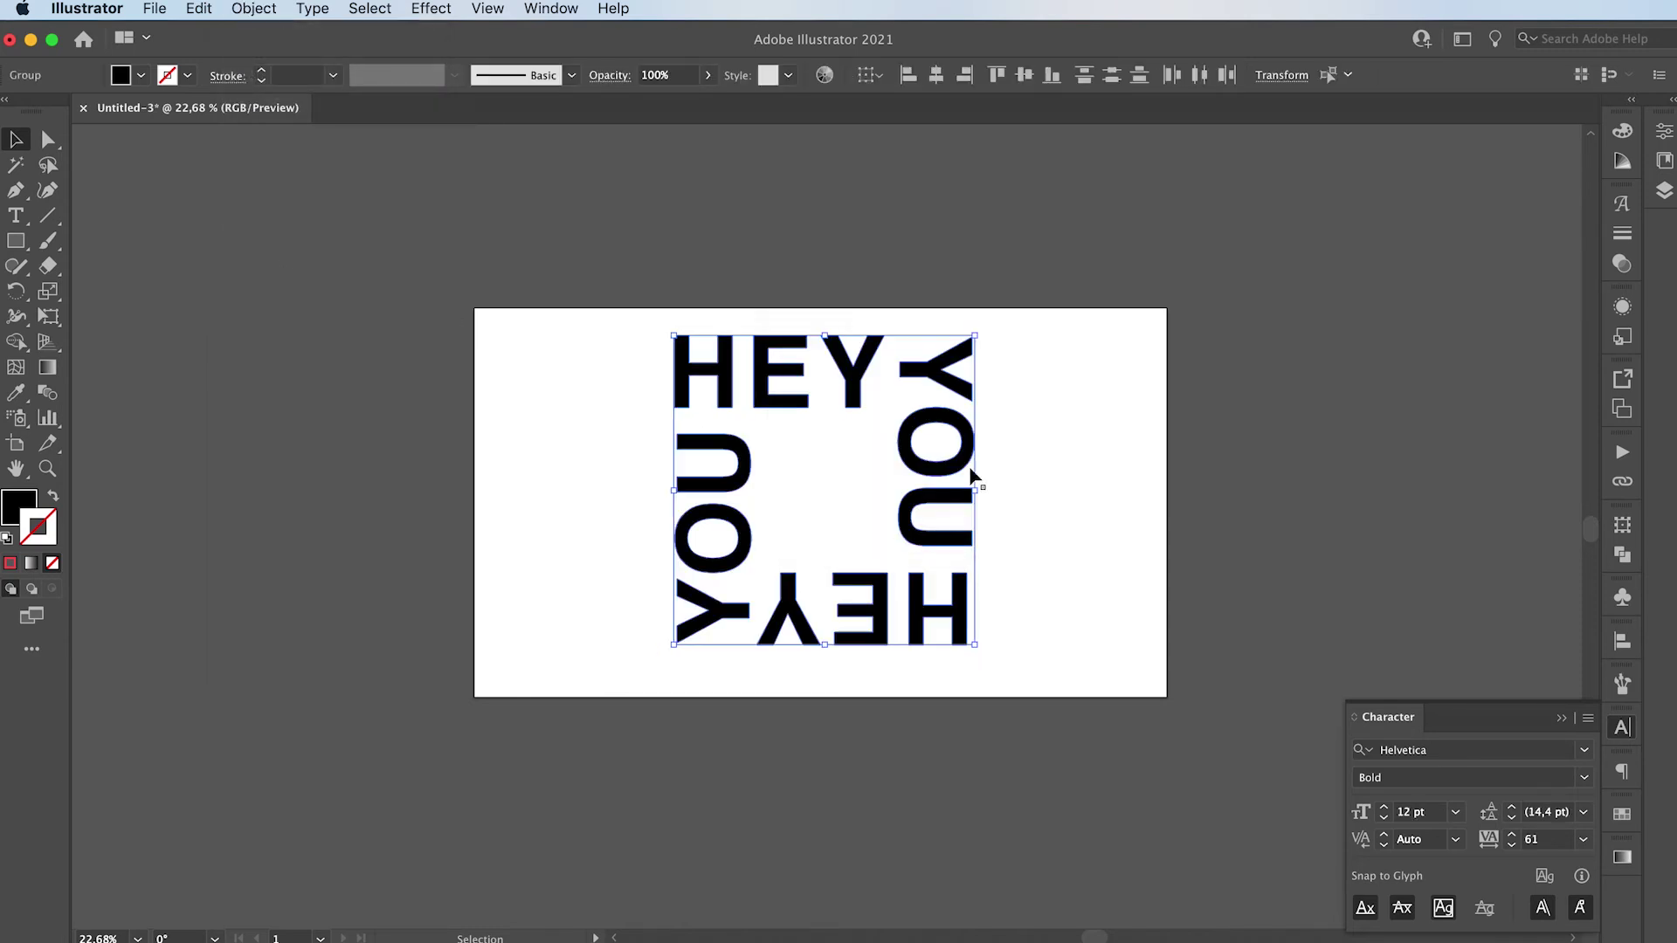
{"action": "left_click", "coordinate": [29, 527]}
{"action": "left_click", "coordinate": [10, 563]}
{"action": "left_click", "coordinate": [570, 396]}
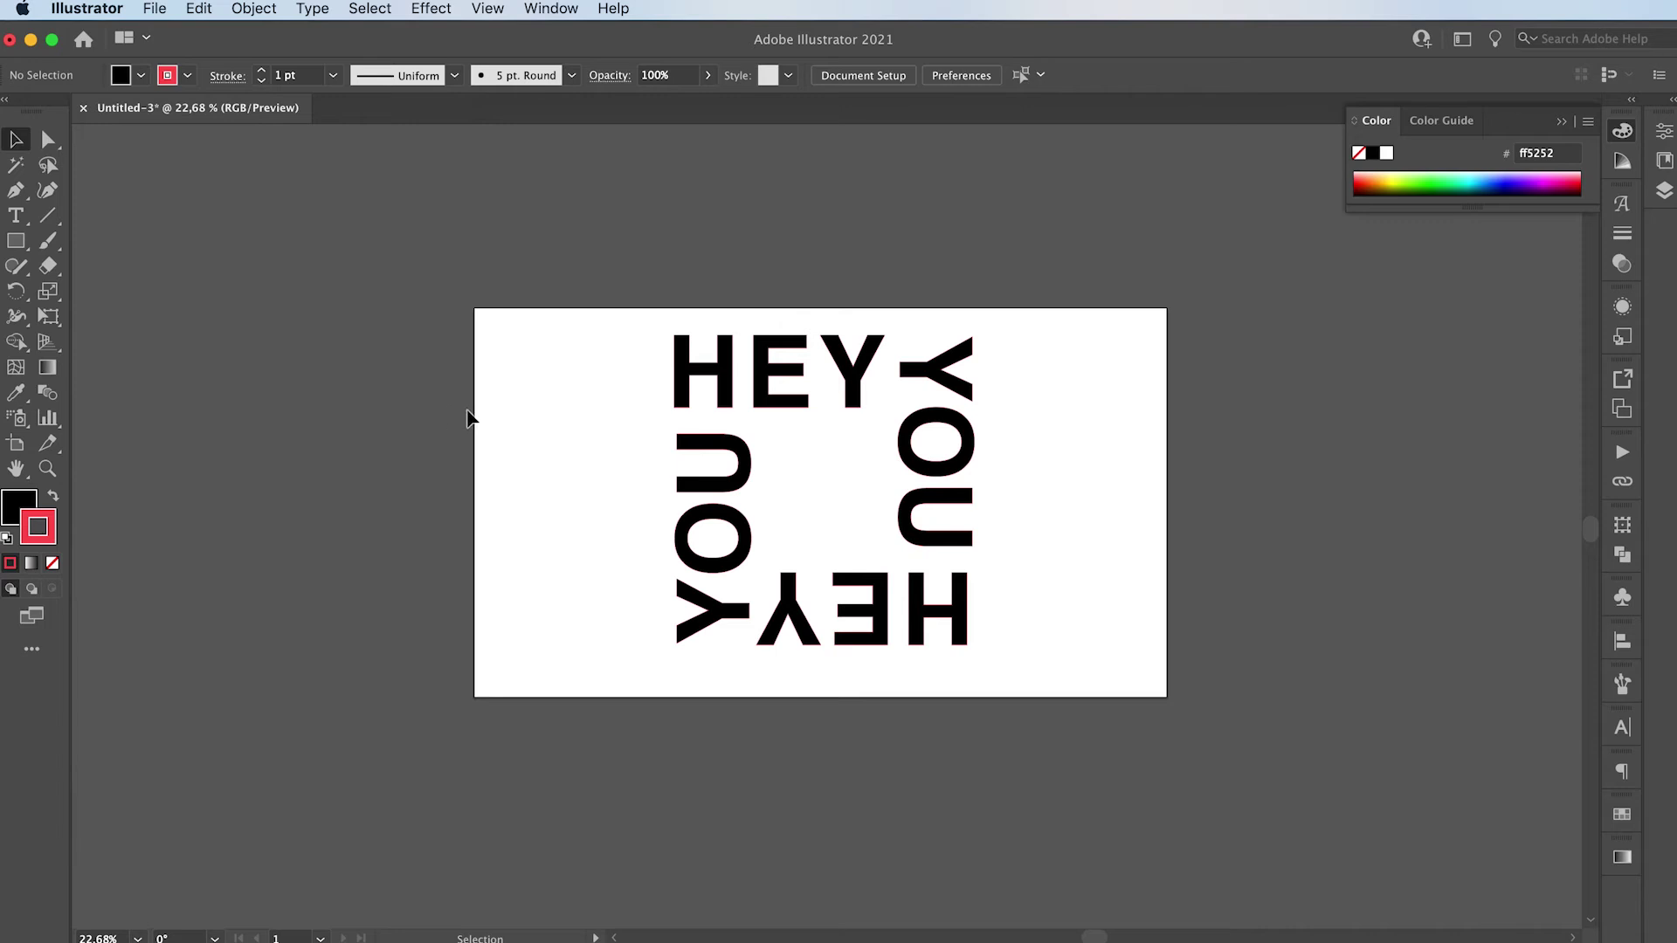
Draw a black rectangle covering the artboard and send it behind the lettering
{"action": "left_click", "coordinate": [15, 245]}
{"action": "left_click_drag", "start_coordinate": [475, 309], "coordinate": [1164, 694]}
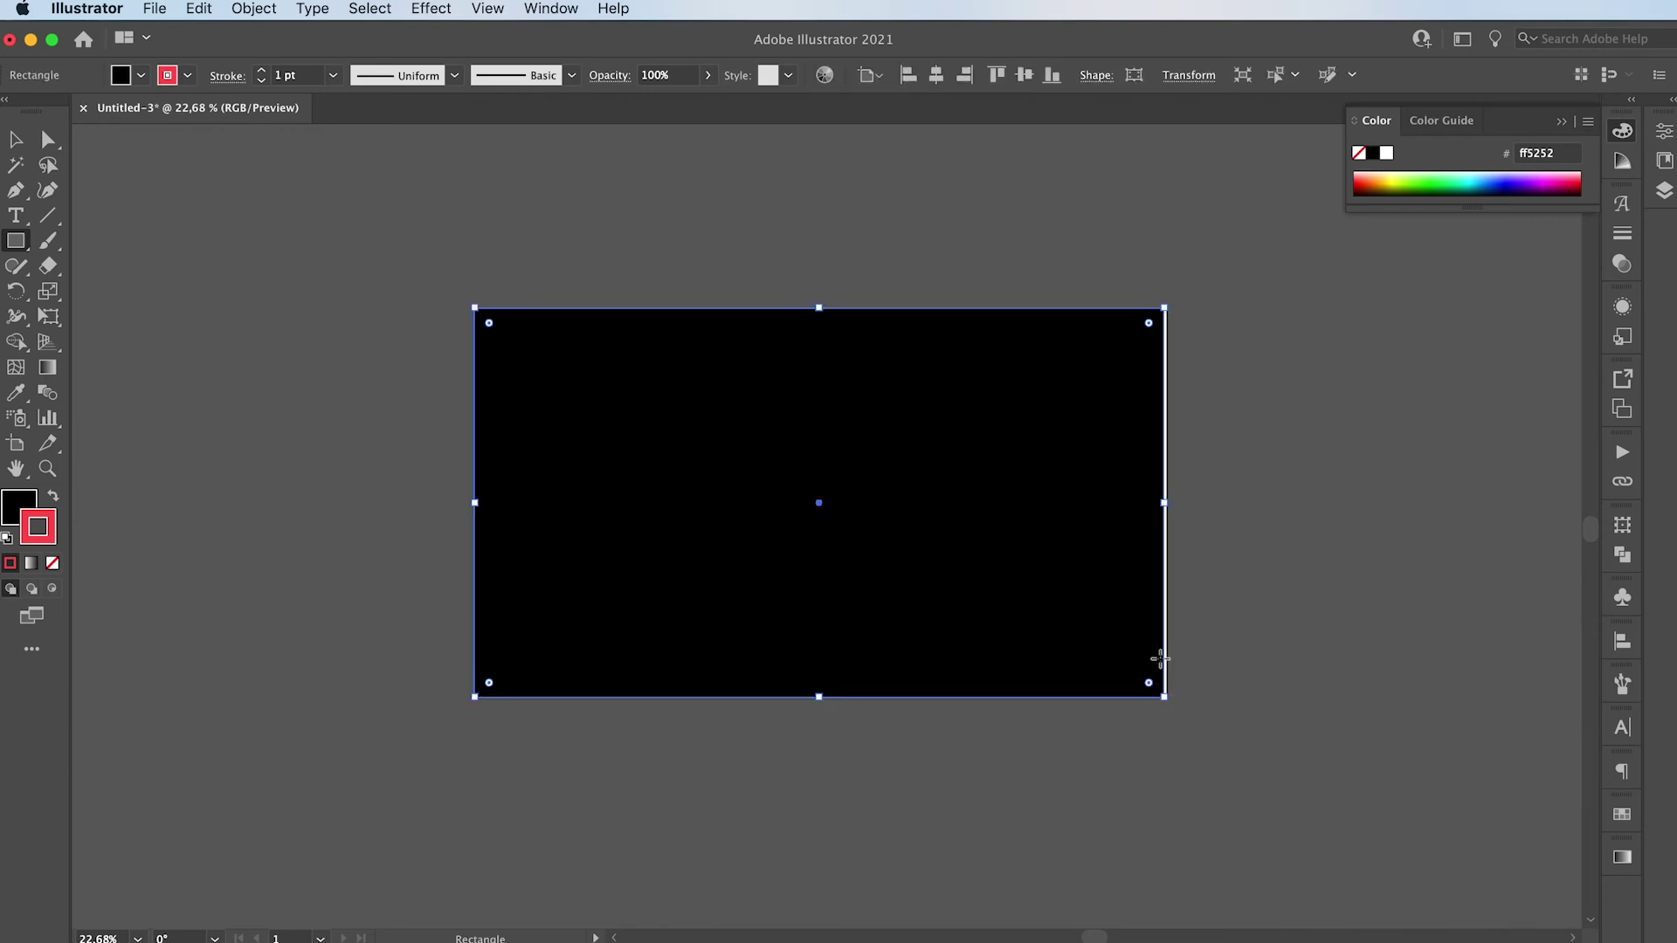
{"action": "left_click_drag", "start_coordinate": [1171, 507], "coordinate": [1174, 506]}
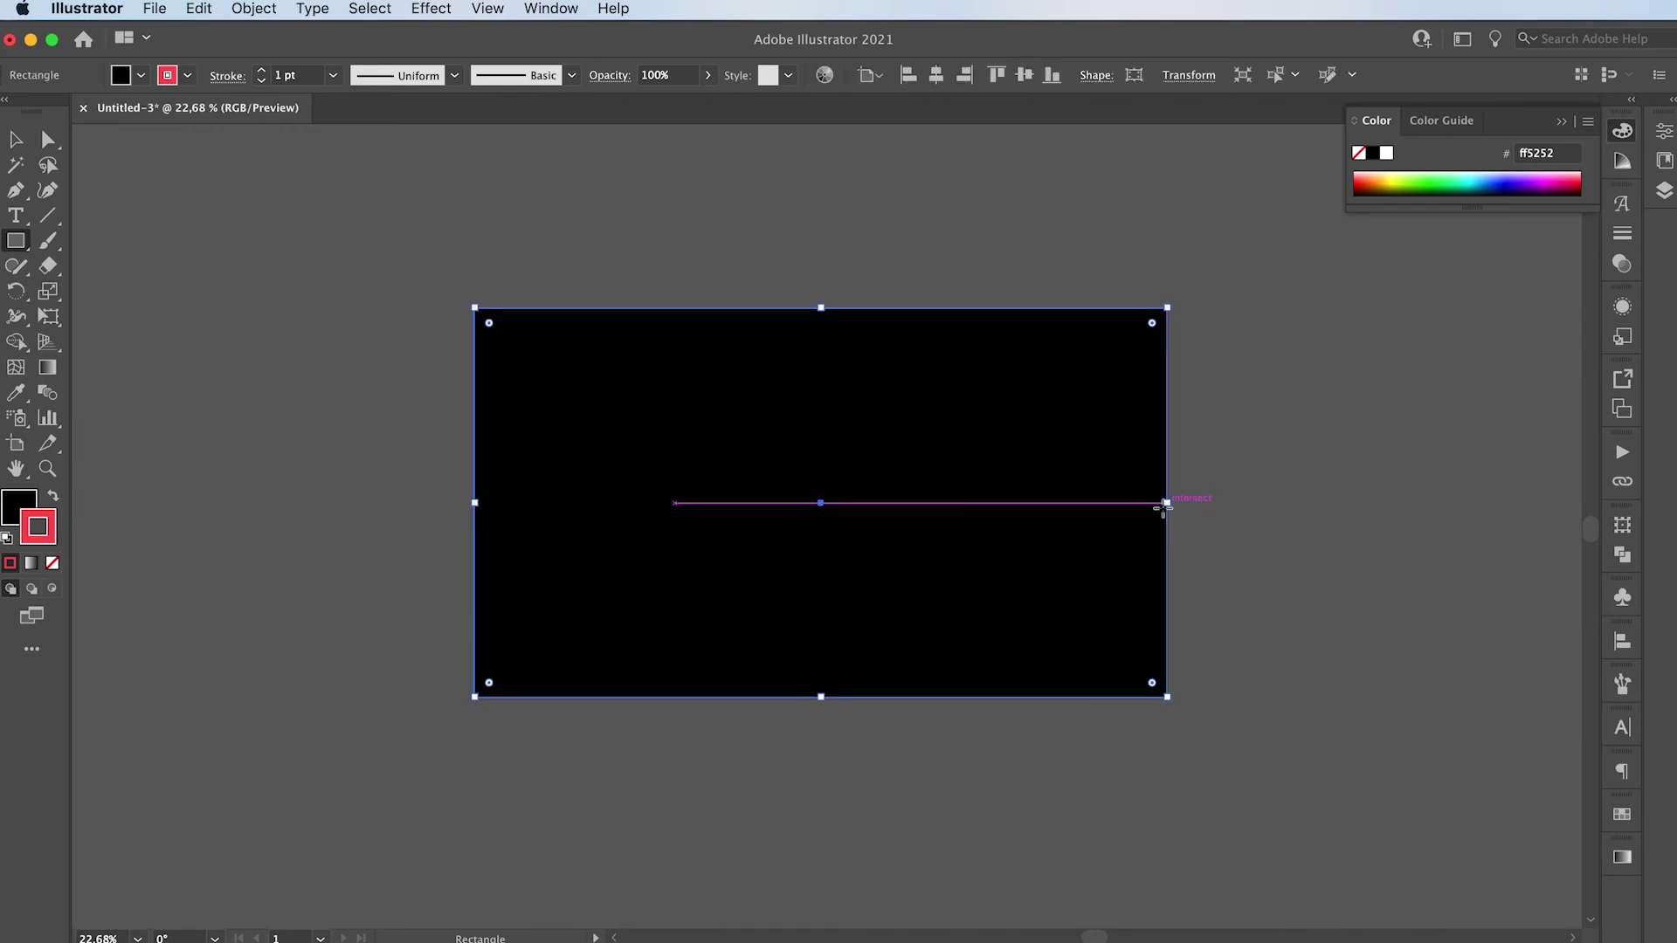
{"action": "right_click", "coordinate": [1119, 491]}
{"action": "mouse_move", "coordinate": [1218, 864]}
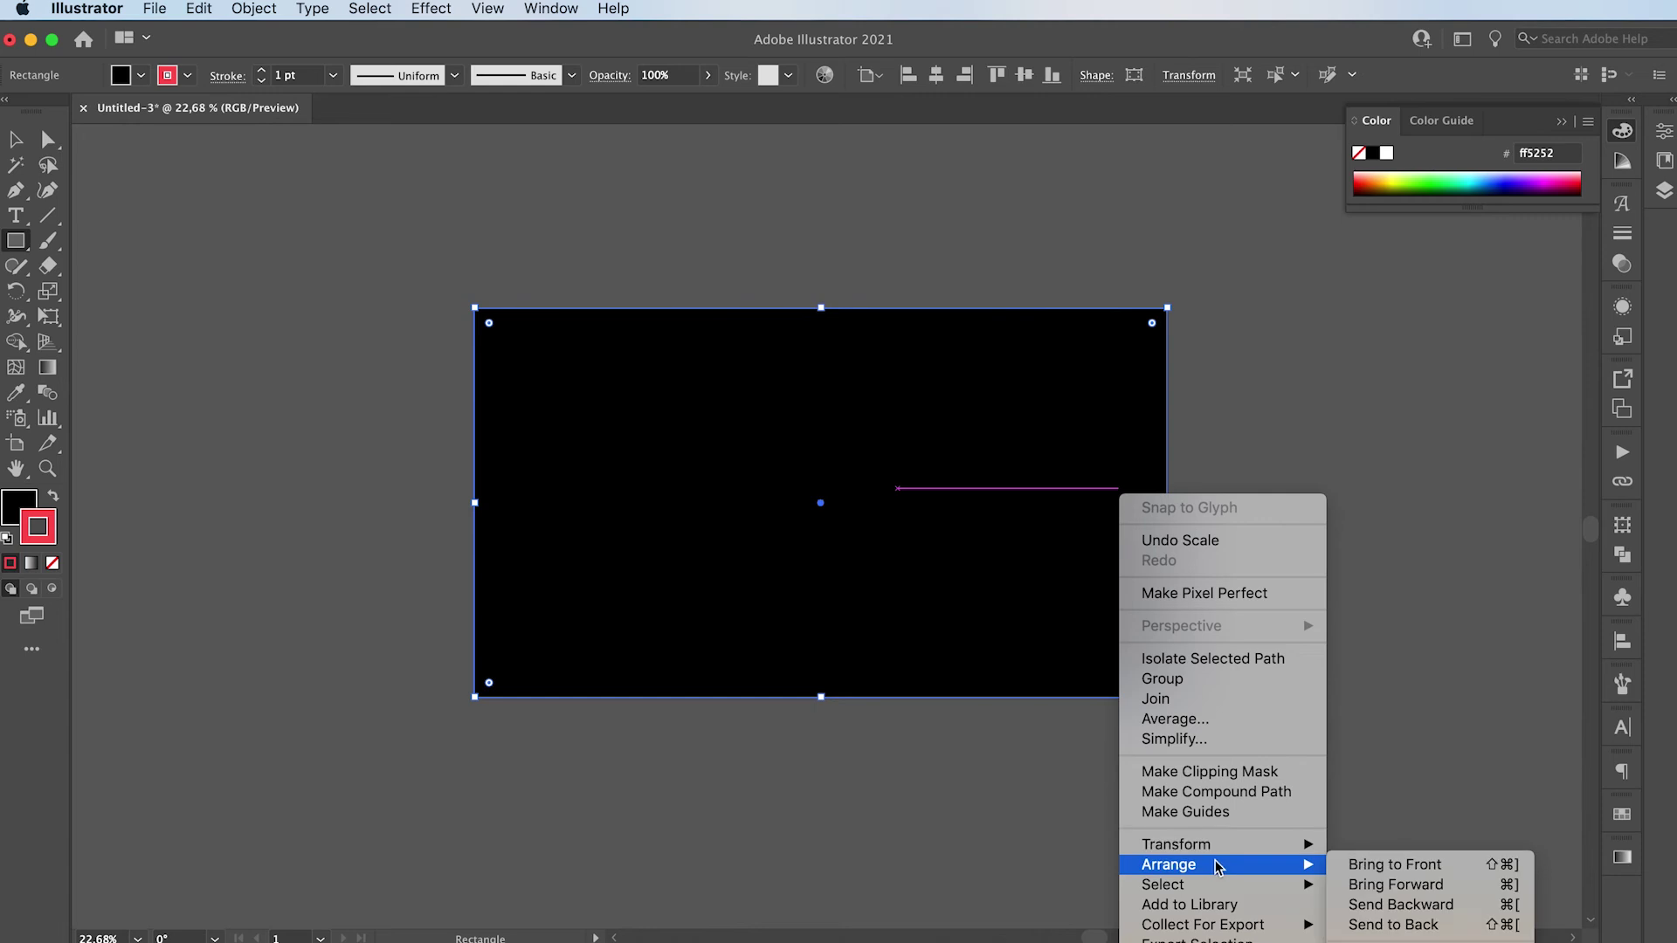
{"action": "left_click", "coordinate": [1368, 924]}
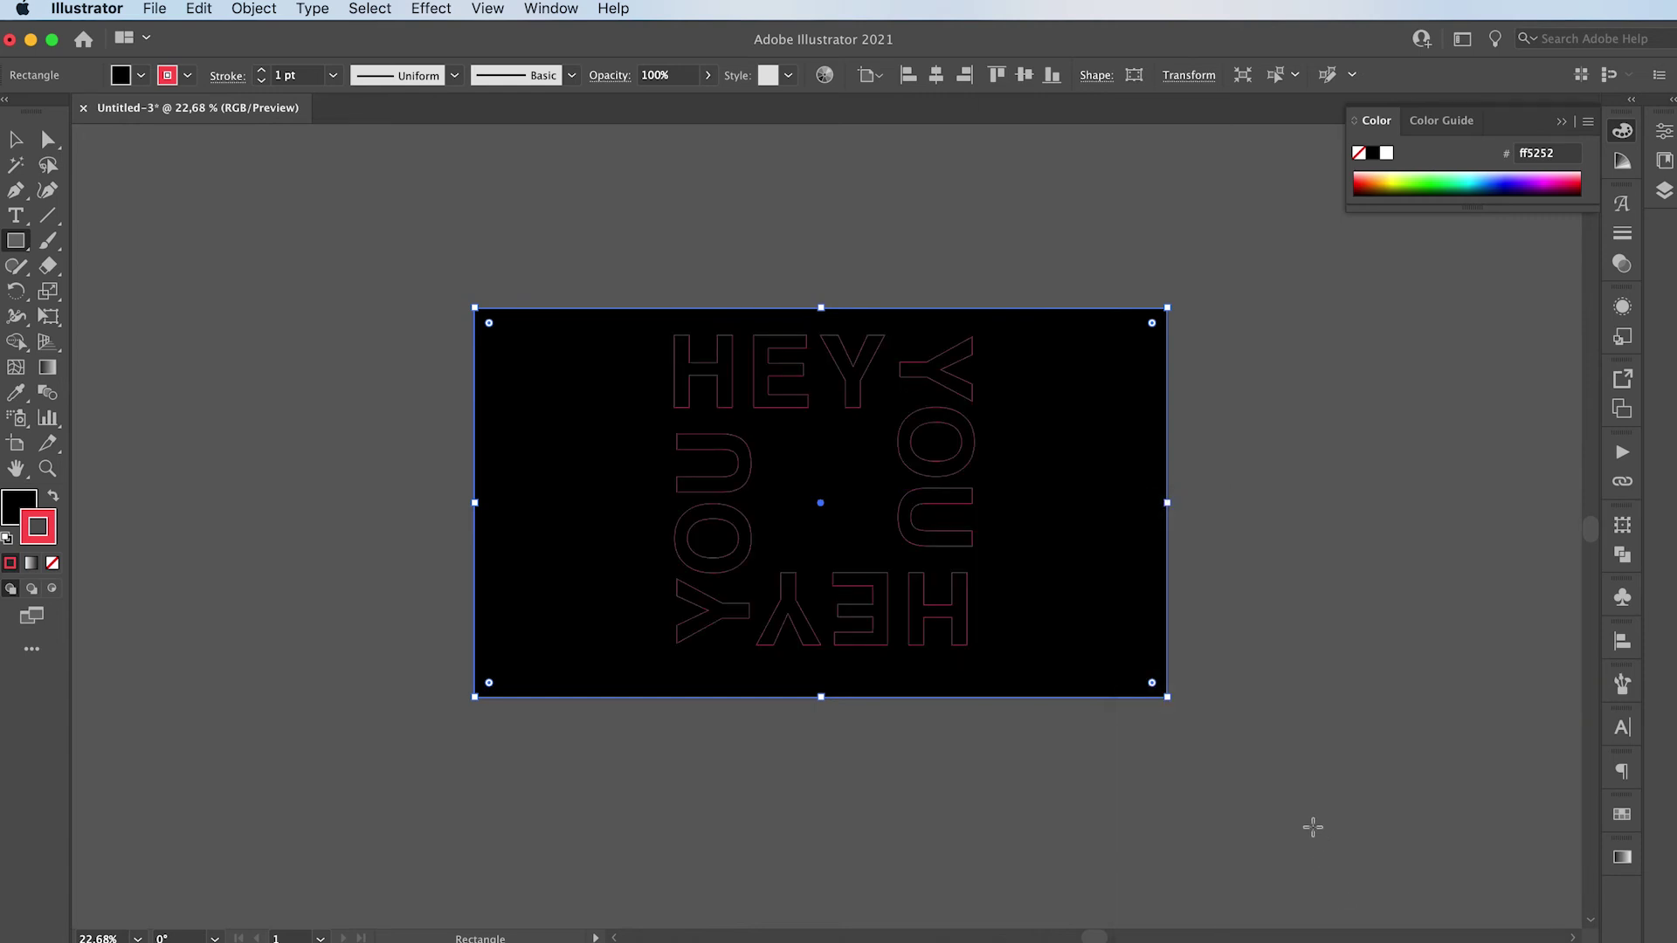
Marquee-select all the HEY YOU letter outlines
{"action": "key", "text": "v"}
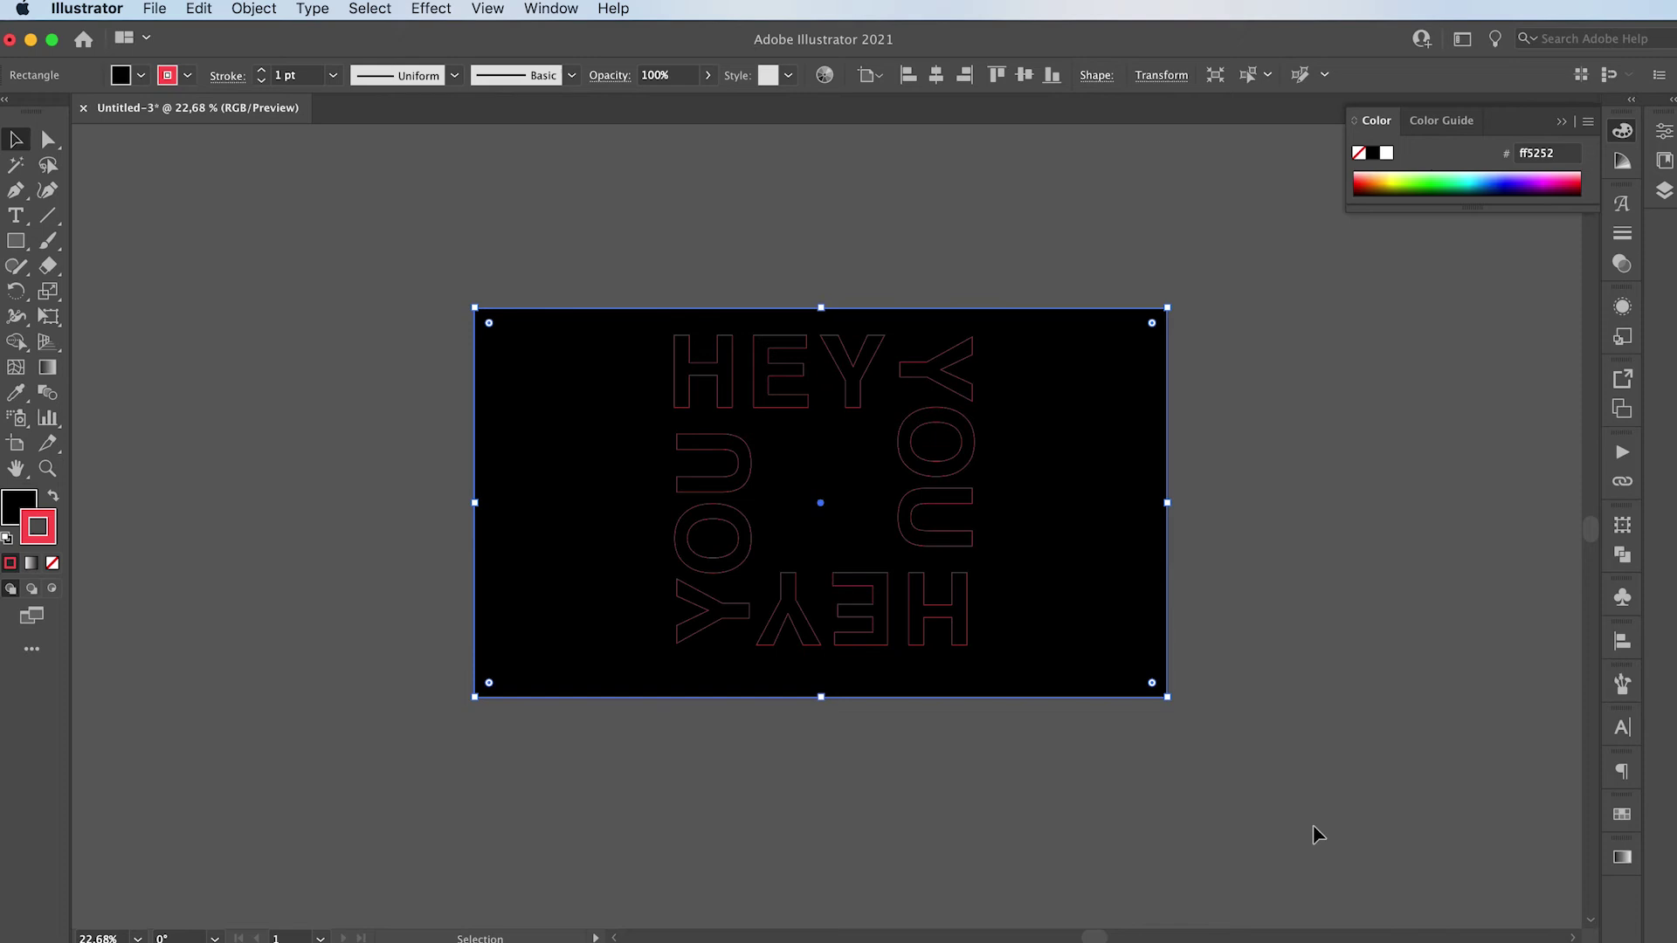
{"action": "left_click", "coordinate": [1300, 827]}
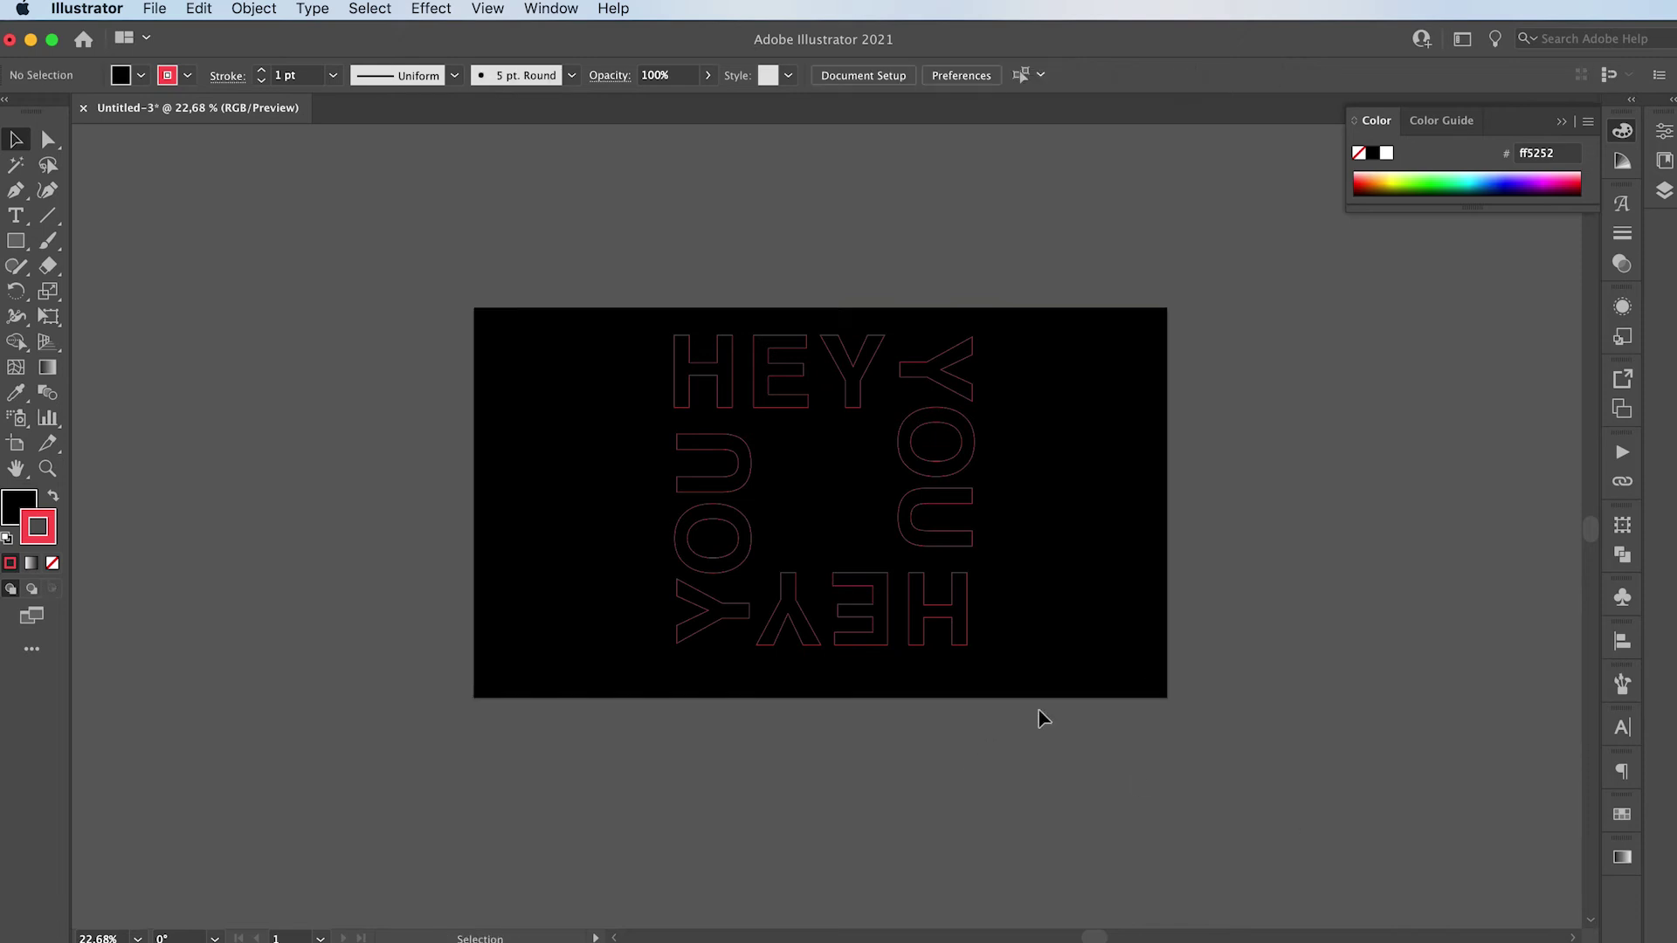
{"action": "left_click_drag", "start_coordinate": [1133, 570], "coordinate": [1085, 588]}
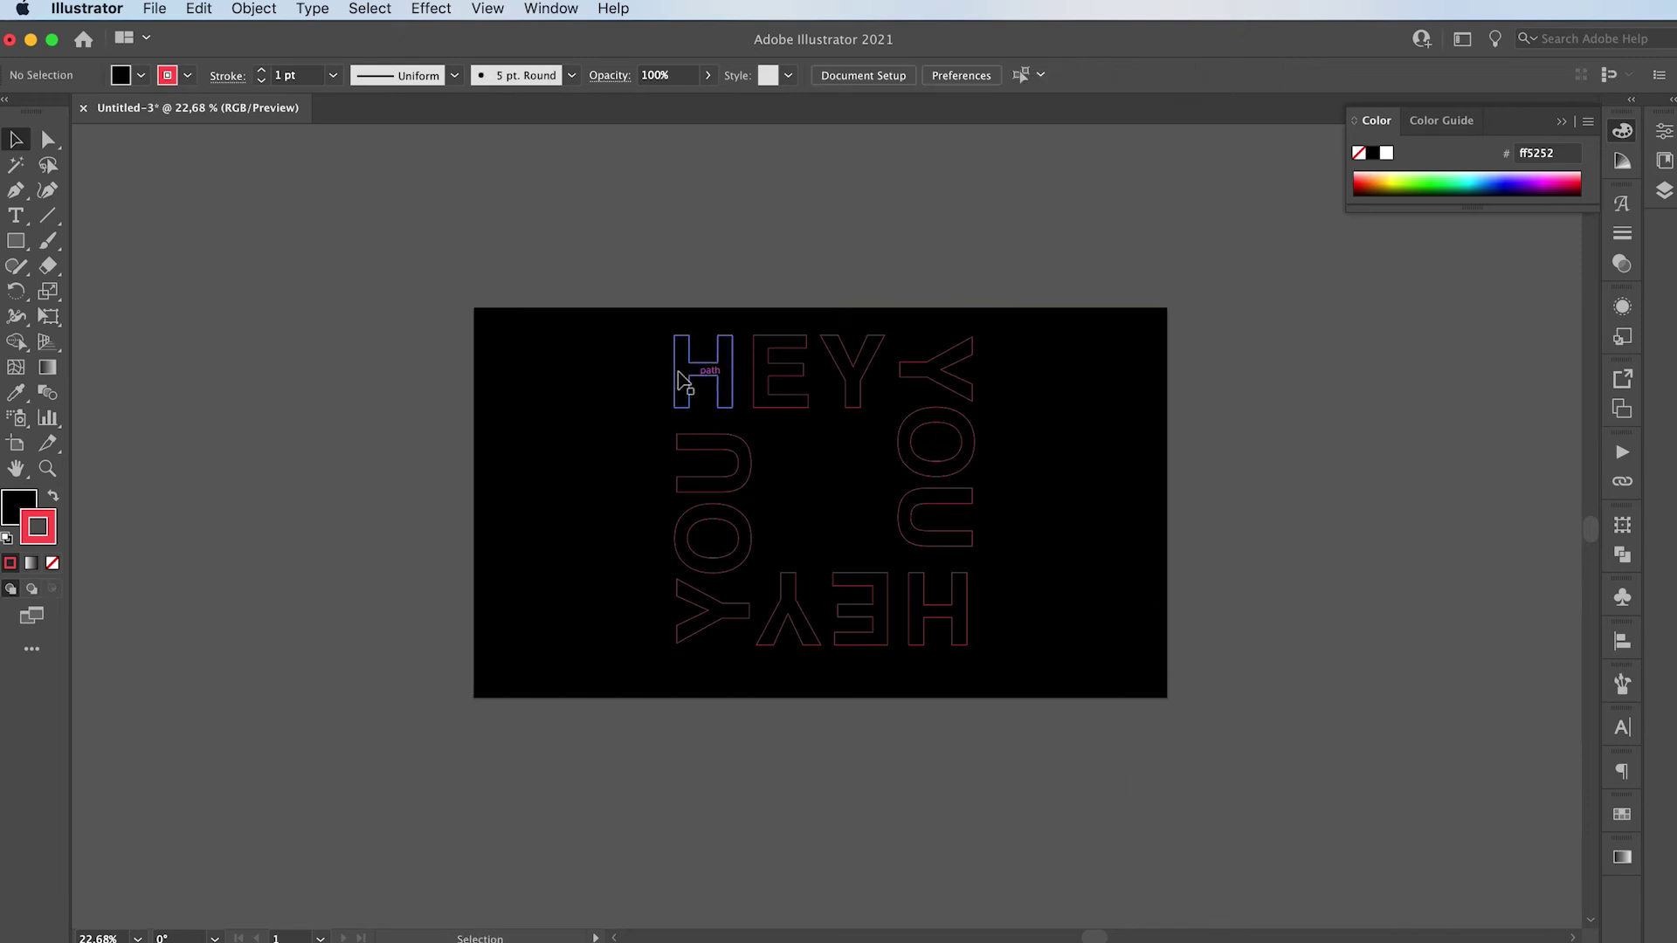
{"action": "left_click_drag", "start_coordinate": [588, 332], "coordinate": [1063, 677]}
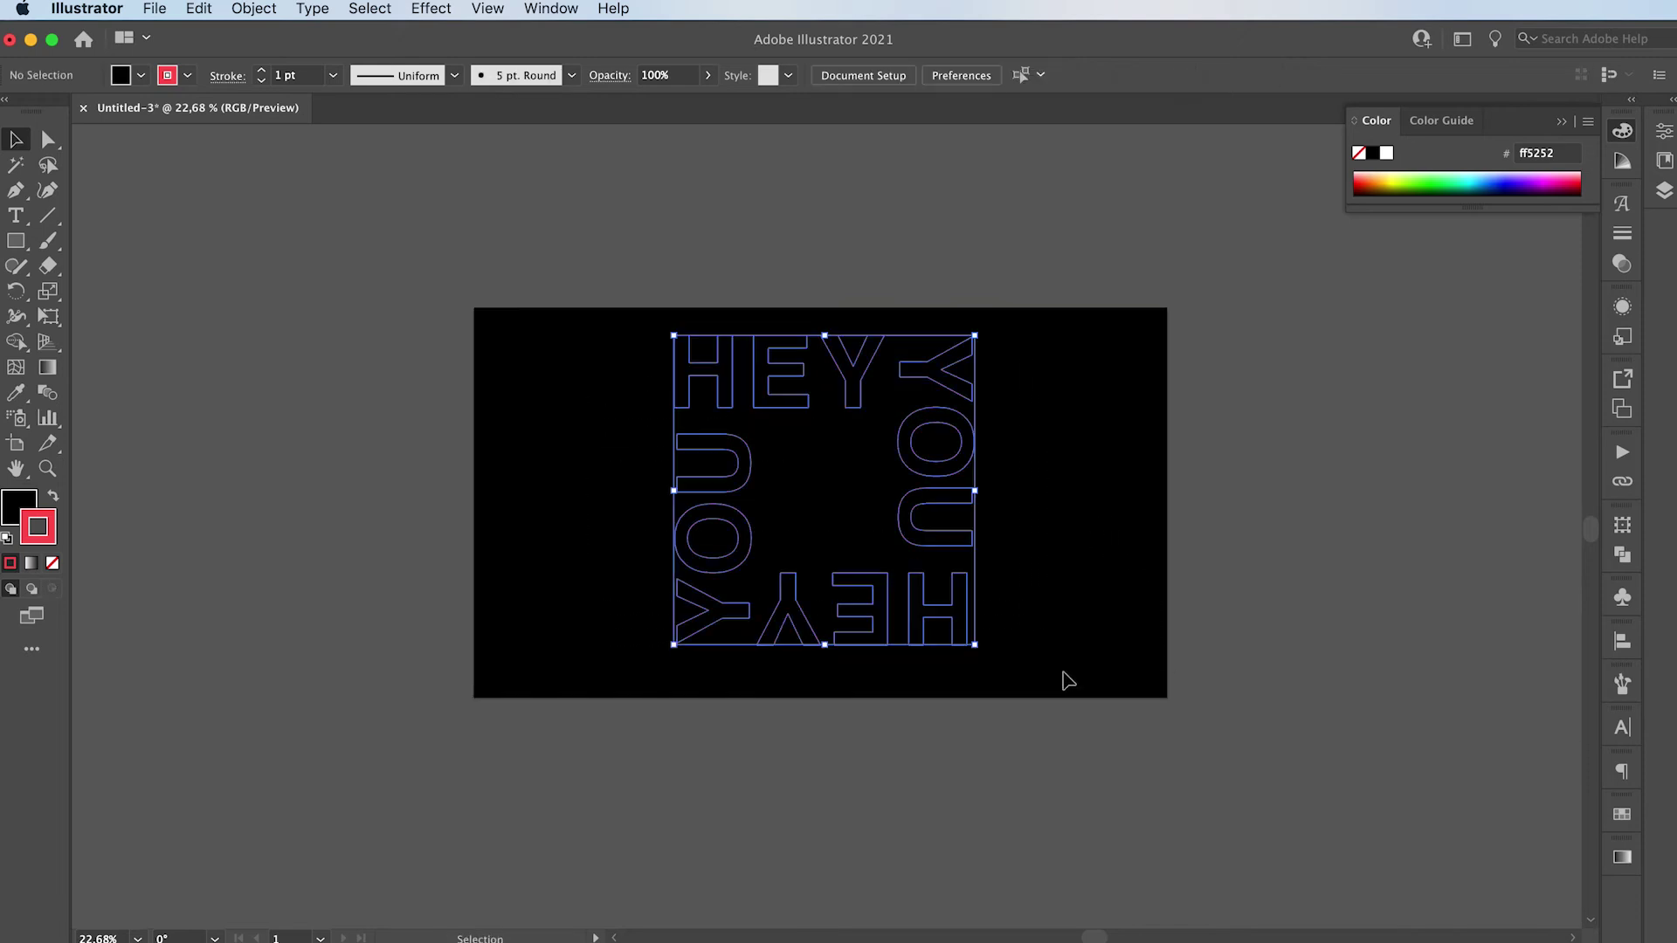
Swap fill and stroke so the letters are solid red, with a dark blue 2b2b89 outline
{"action": "left_click", "coordinate": [52, 498]}
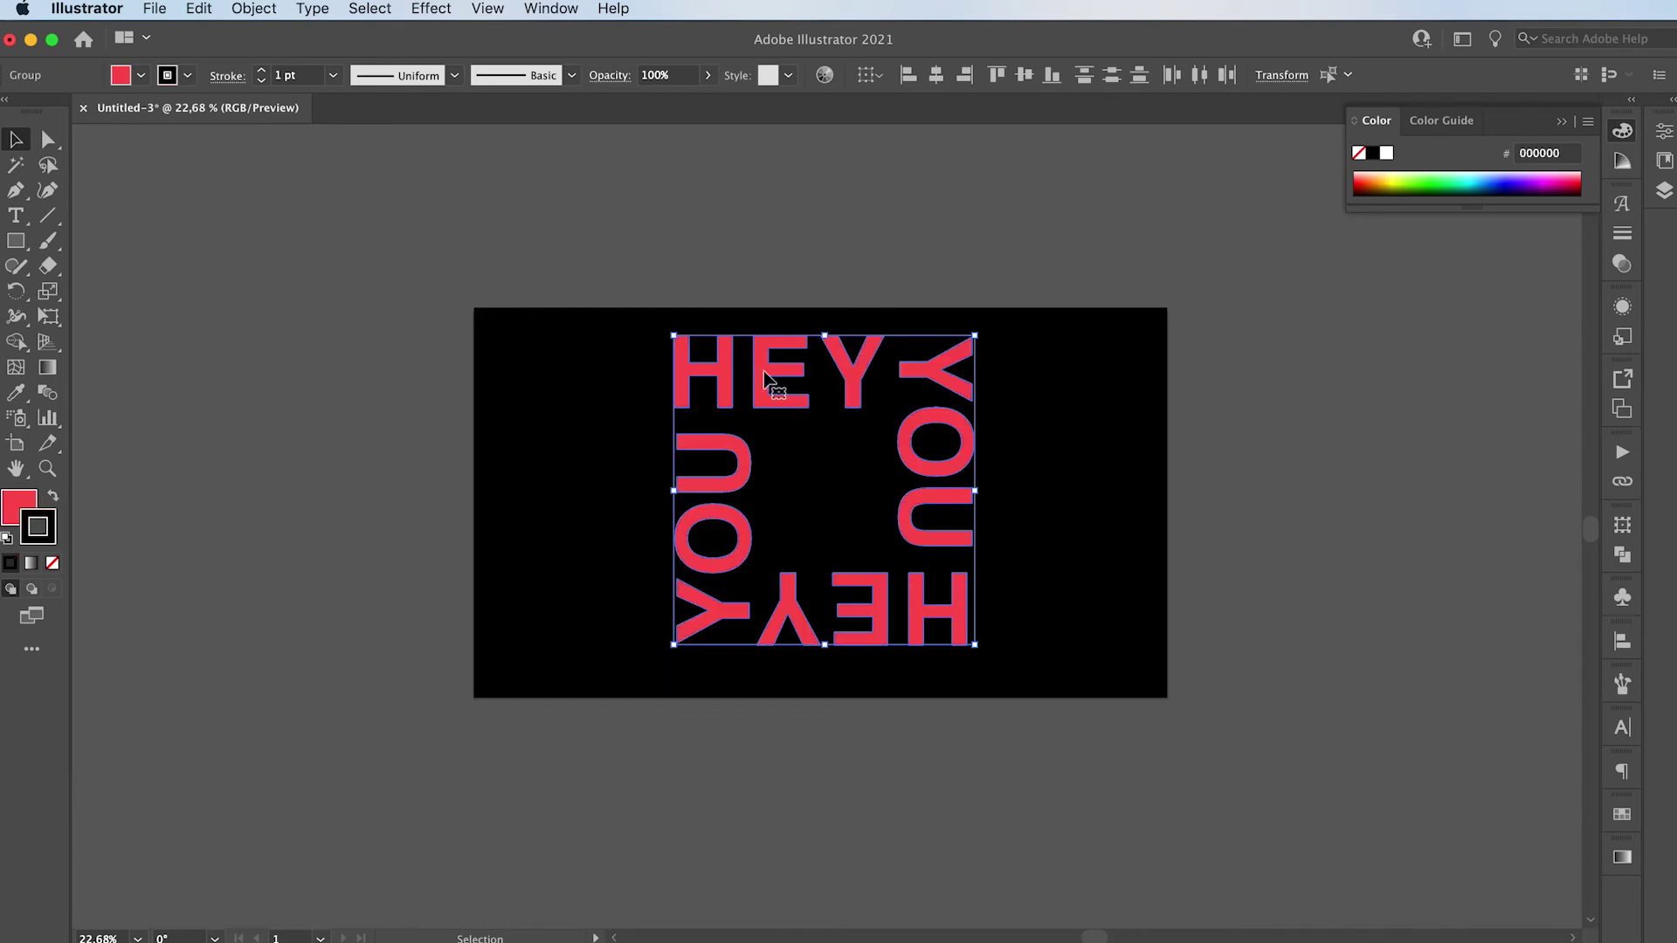
{"action": "left_click_drag", "start_coordinate": [769, 377], "coordinate": [765, 383]}
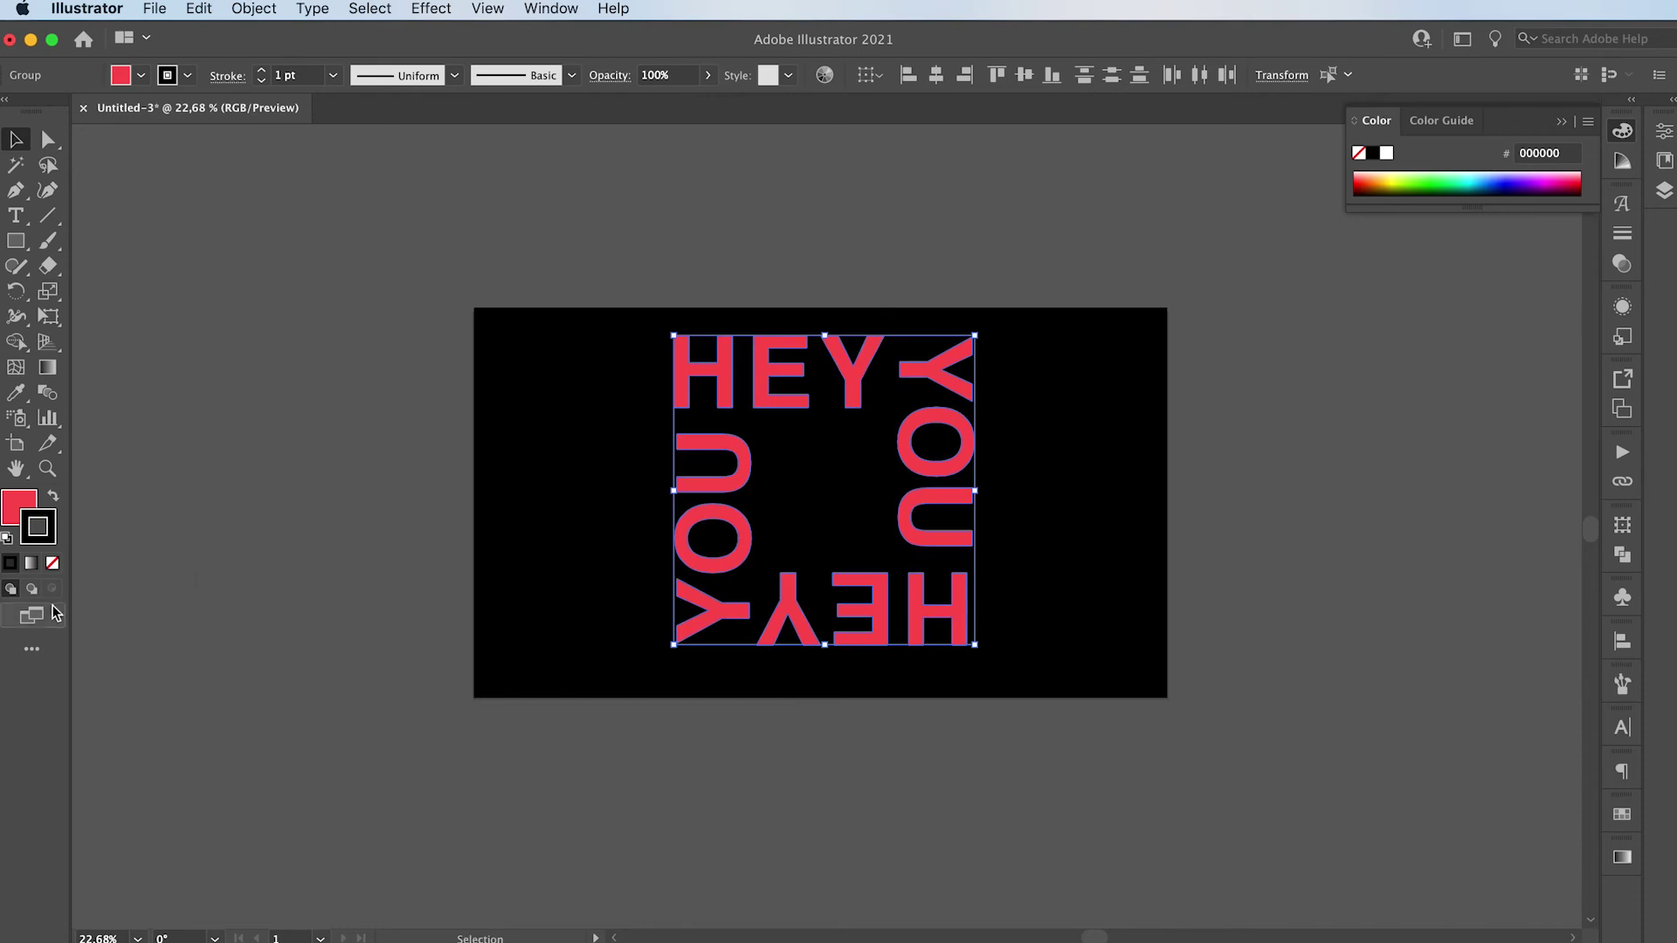
{"action": "double_click", "coordinate": [46, 535]}
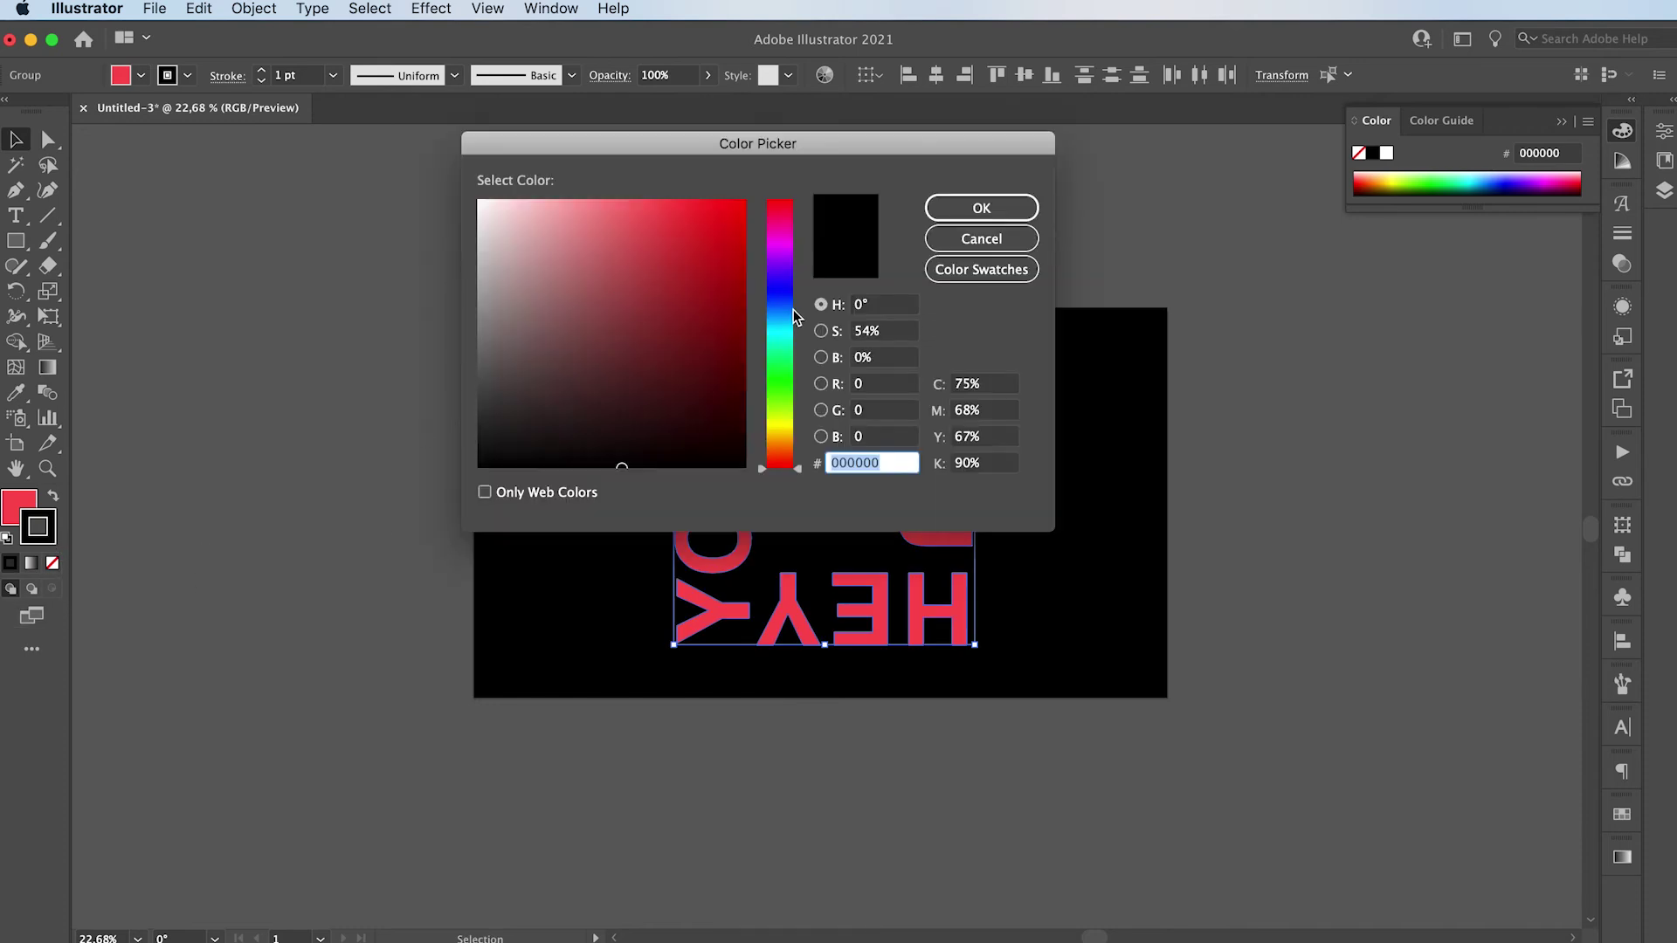
{"action": "left_click", "coordinate": [794, 289]}
{"action": "mouse_move", "coordinate": [647, 330]}
{"action": "left_mouse_down"}
{"action": "mouse_move", "coordinate": [618, 337]}
{"action": "mouse_move", "coordinate": [629, 292]}
{"action": "mouse_move", "coordinate": [662, 324]}
{"action": "left_mouse_up"}
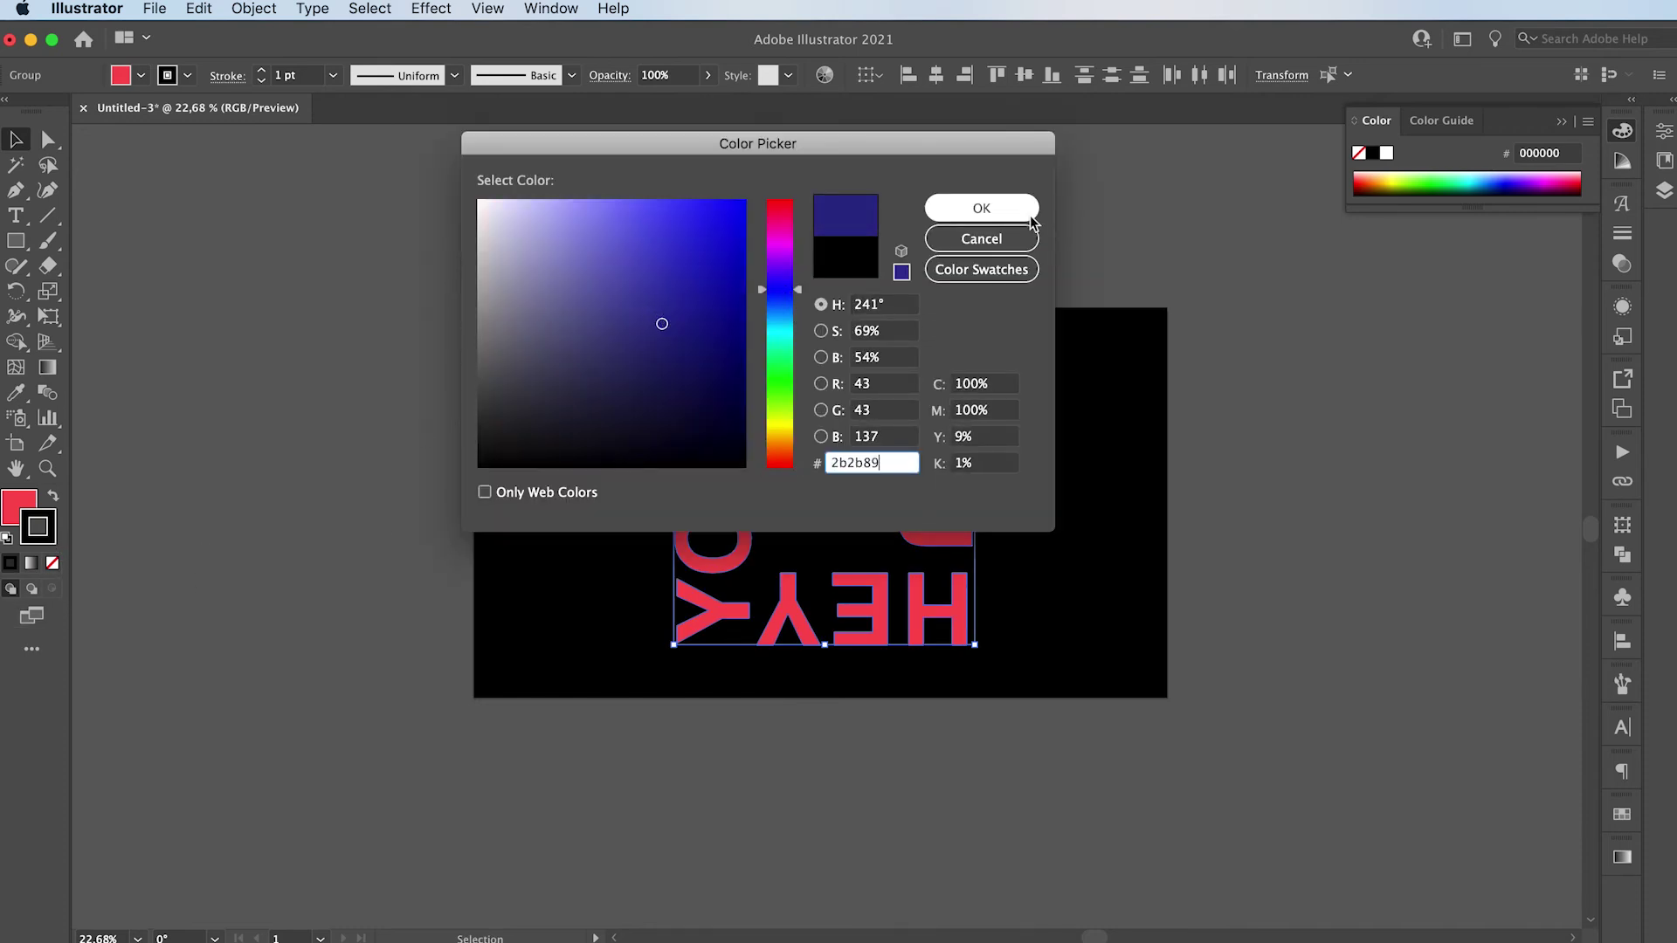
{"action": "left_click", "coordinate": [1030, 223]}
{"action": "left_click_drag", "start_coordinate": [925, 475], "coordinate": [927, 480]}
{"action": "key", "text": "super+shift+o"}
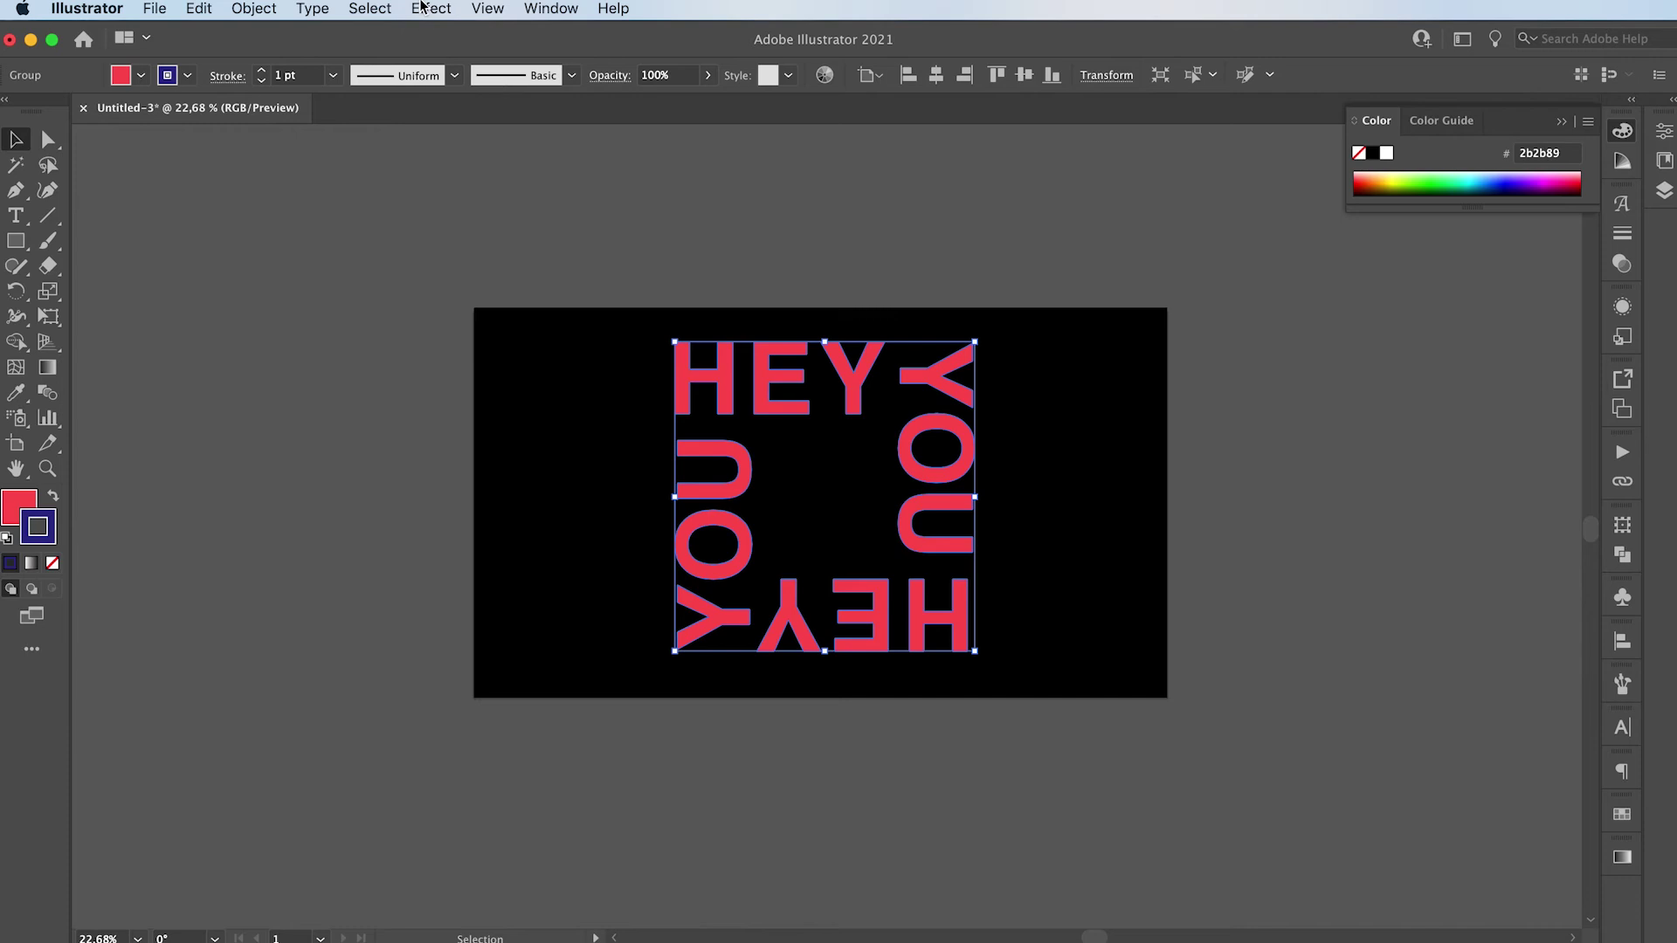
Add a Distort & Transform > Transform effect with 10 copies, scaled down toward 95%
{"action": "left_click", "coordinate": [428, 9]}
{"action": "mouse_move", "coordinate": [449, 201]}
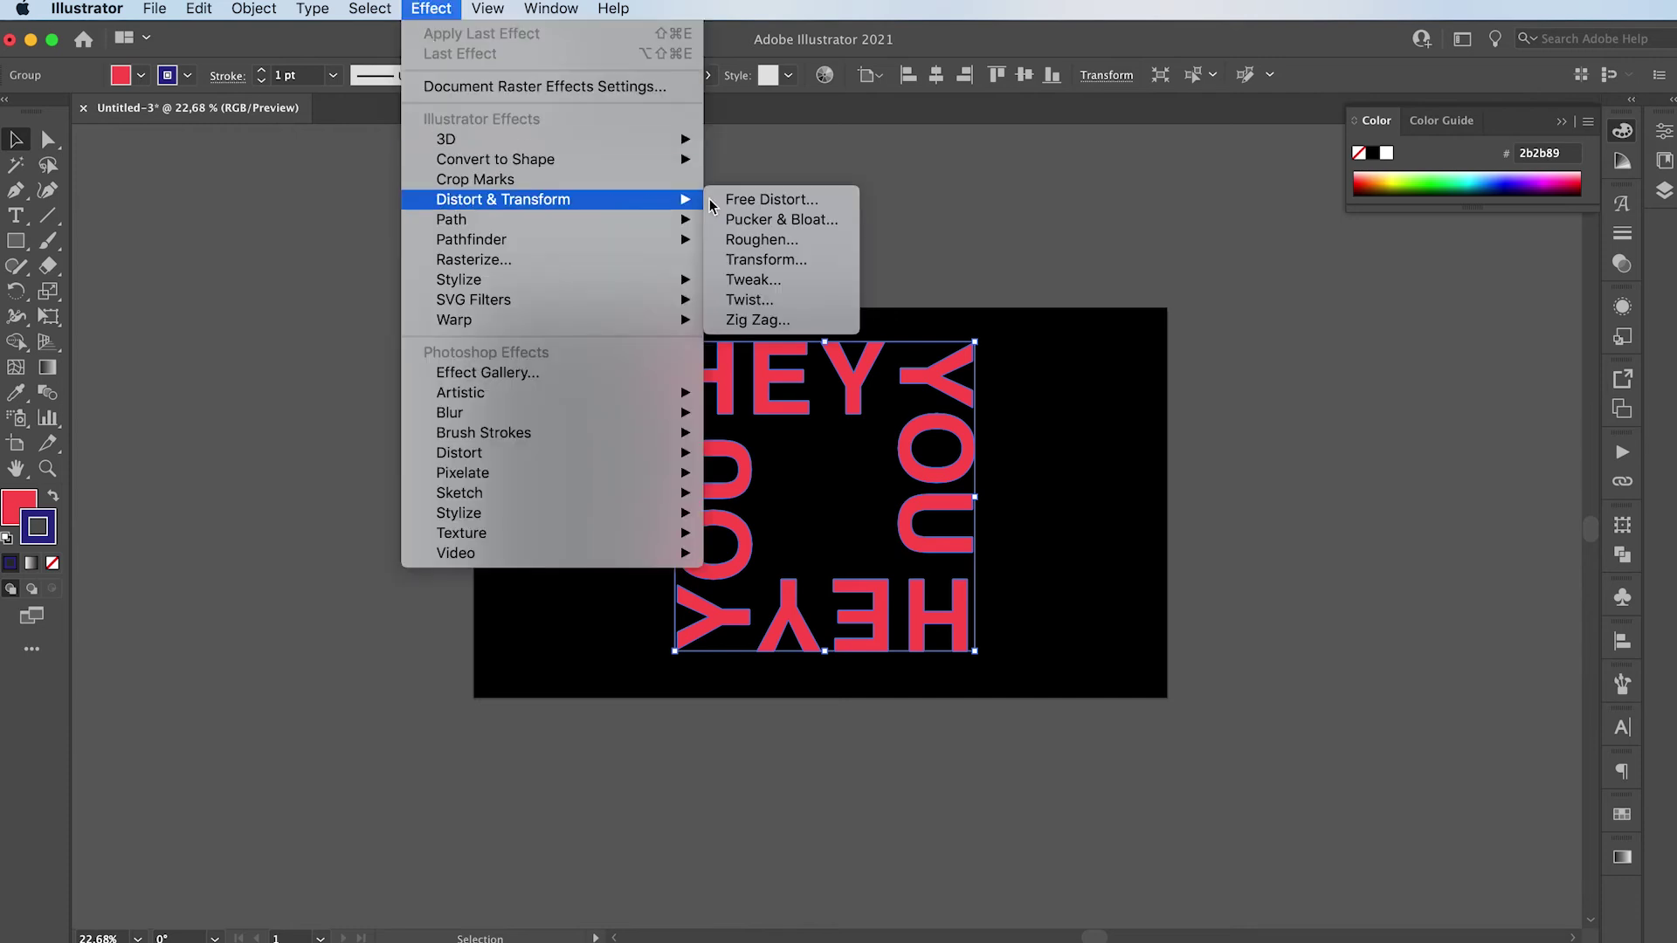
{"action": "left_click", "coordinate": [776, 262]}
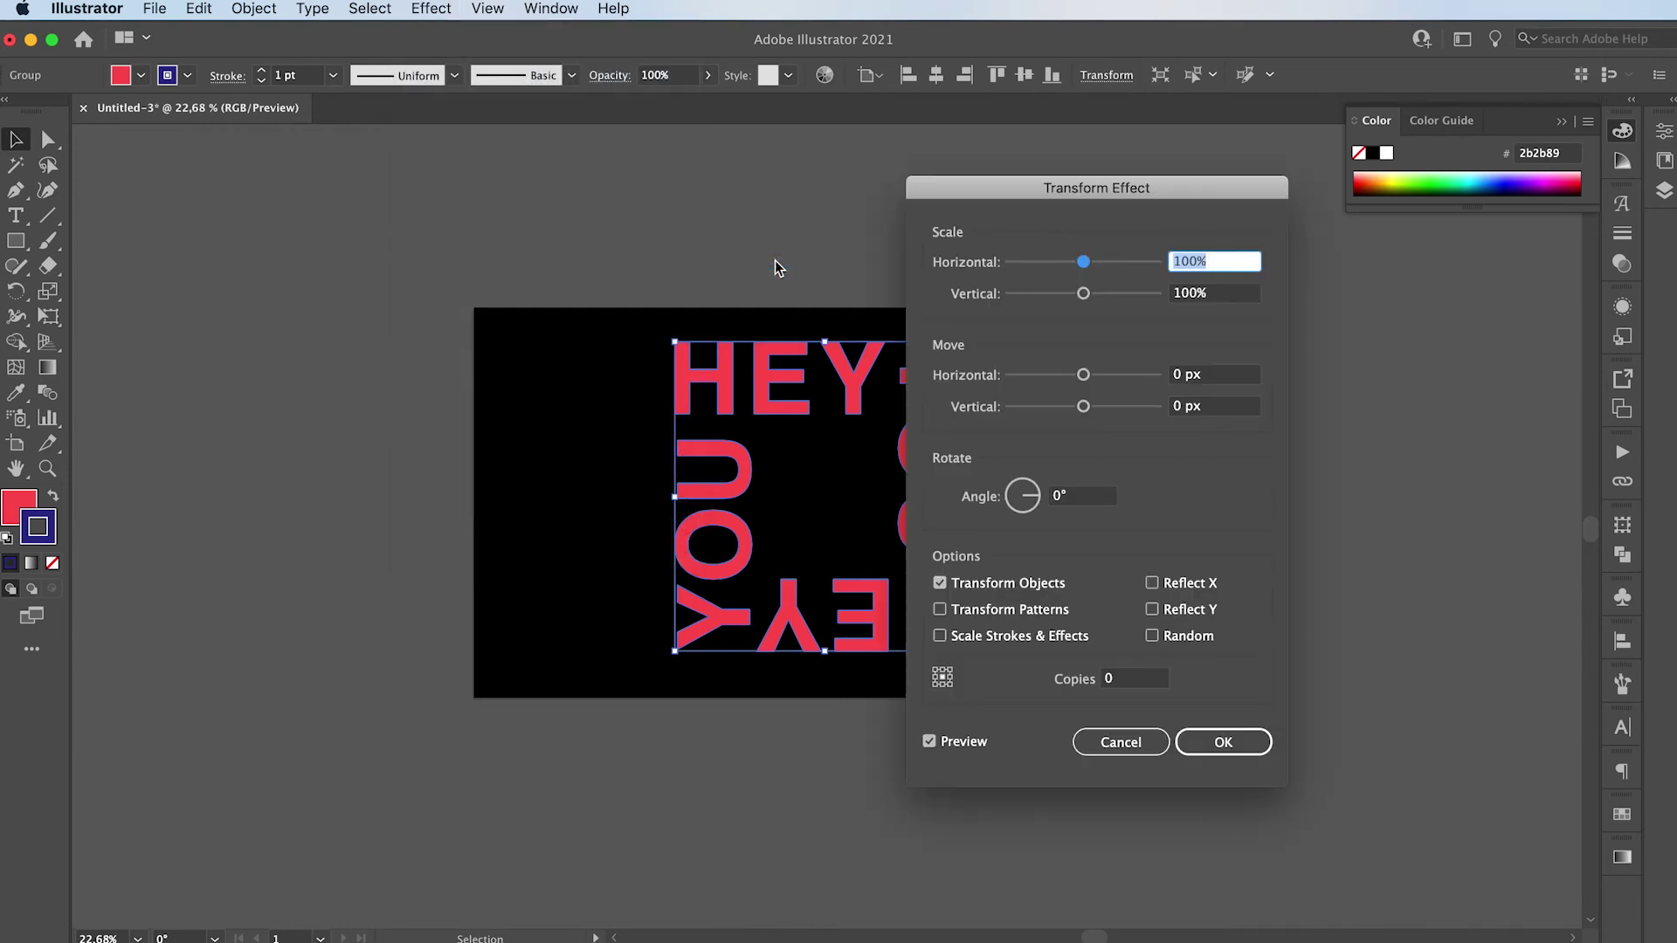
{"action": "left_click_drag", "start_coordinate": [1026, 183], "coordinate": [1146, 182]}
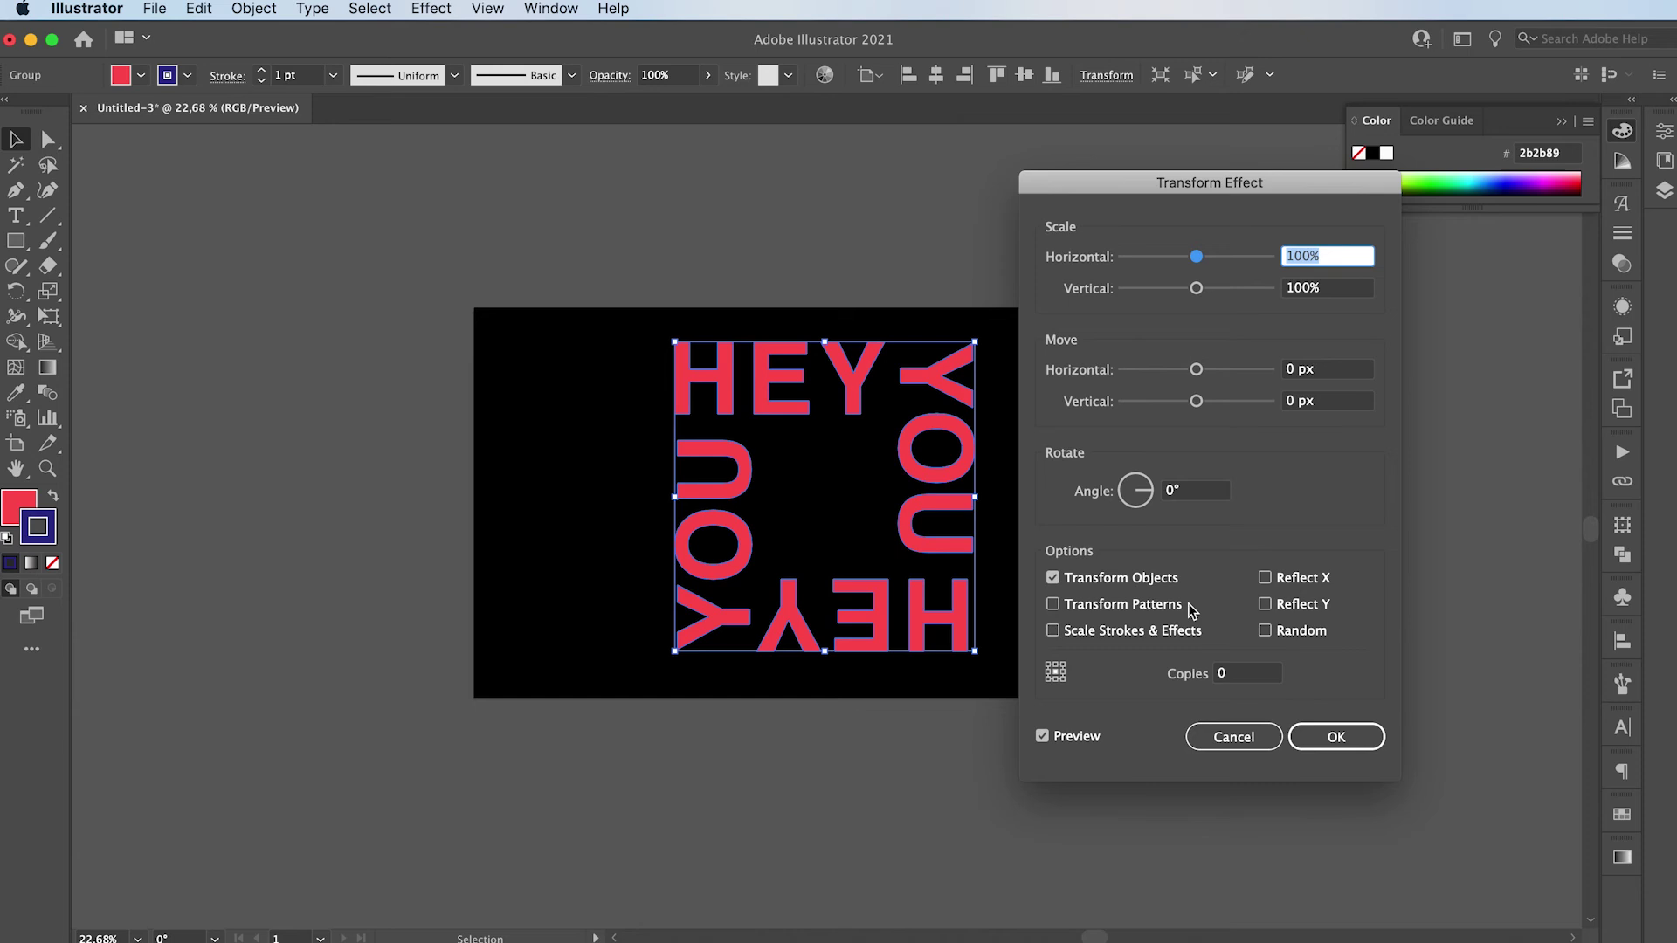
{"action": "left_click", "coordinate": [1235, 673]}
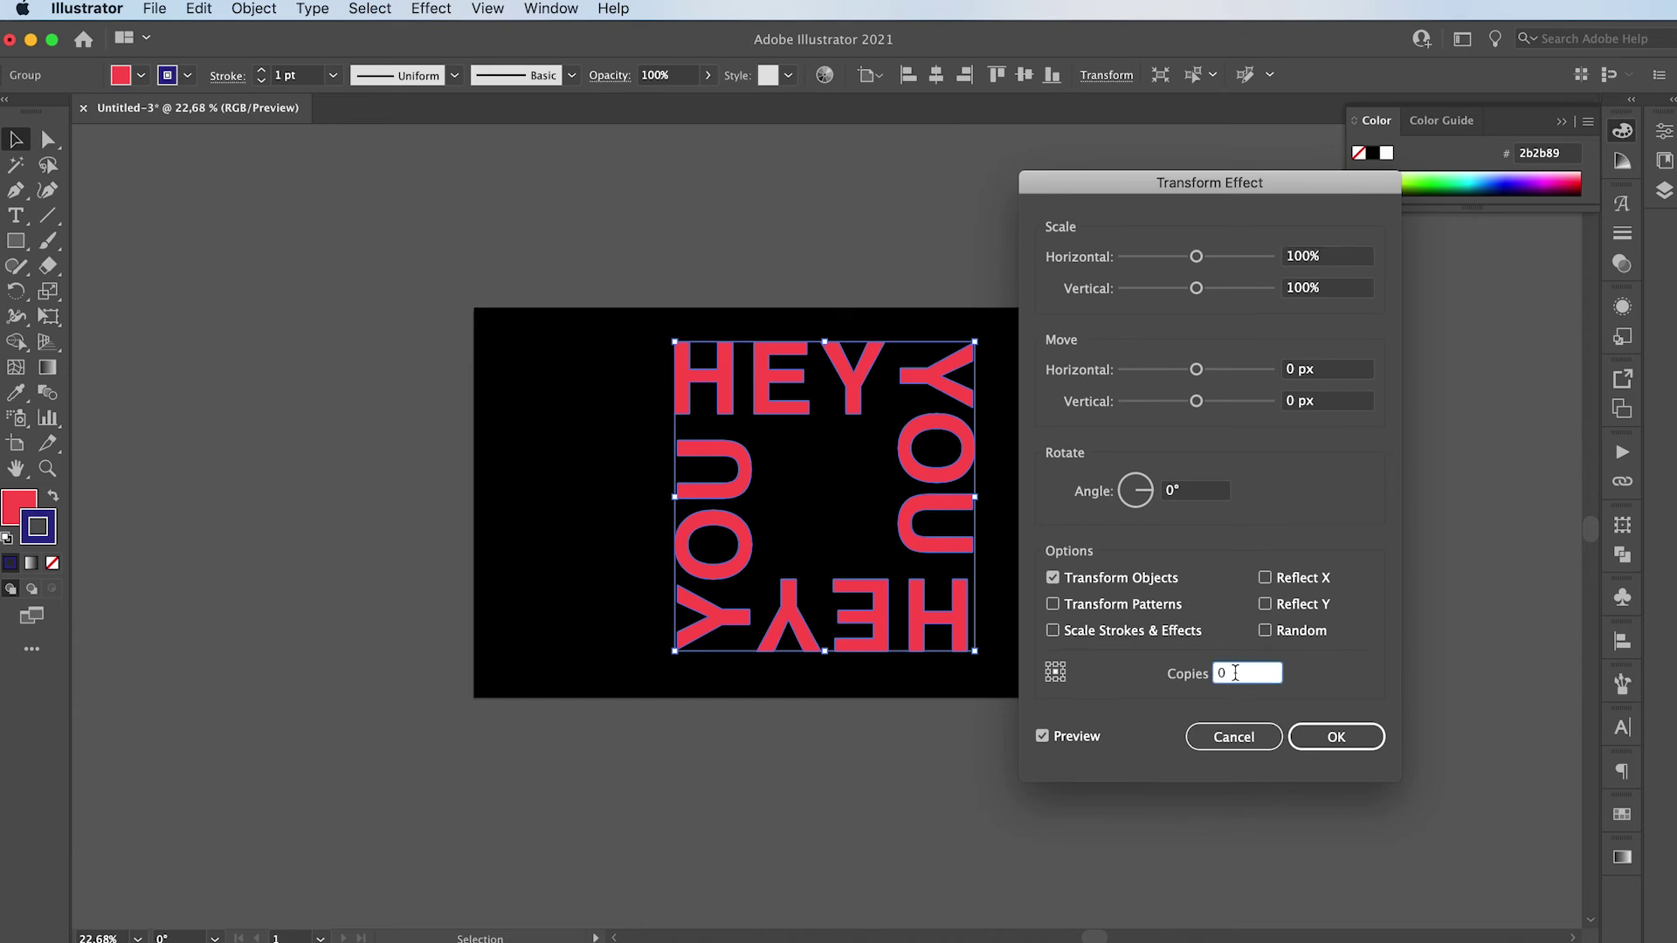
{"action": "key", "text": "shift+Up"}
{"action": "left_click", "coordinate": [1302, 255]}
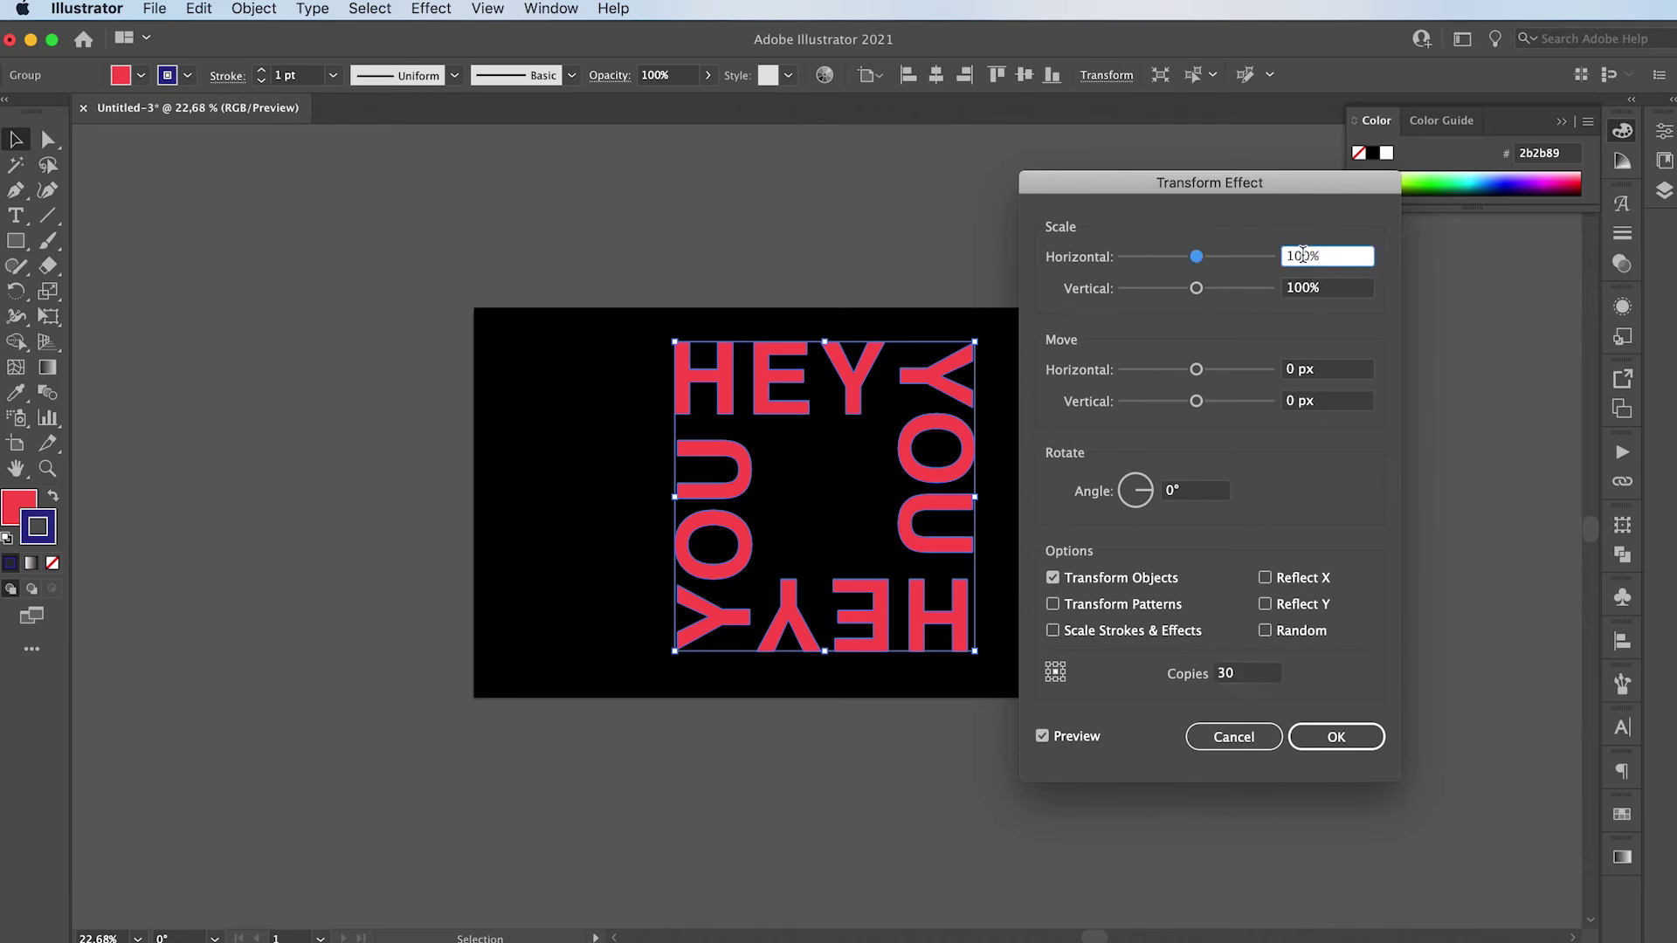
{"action": "key", "text": "Down"}
{"action": "key", "text": "Down"}
{"action": "key", "text": "Down"}
{"action": "key", "text": "Down"}
{"action": "key", "text": "Down"}
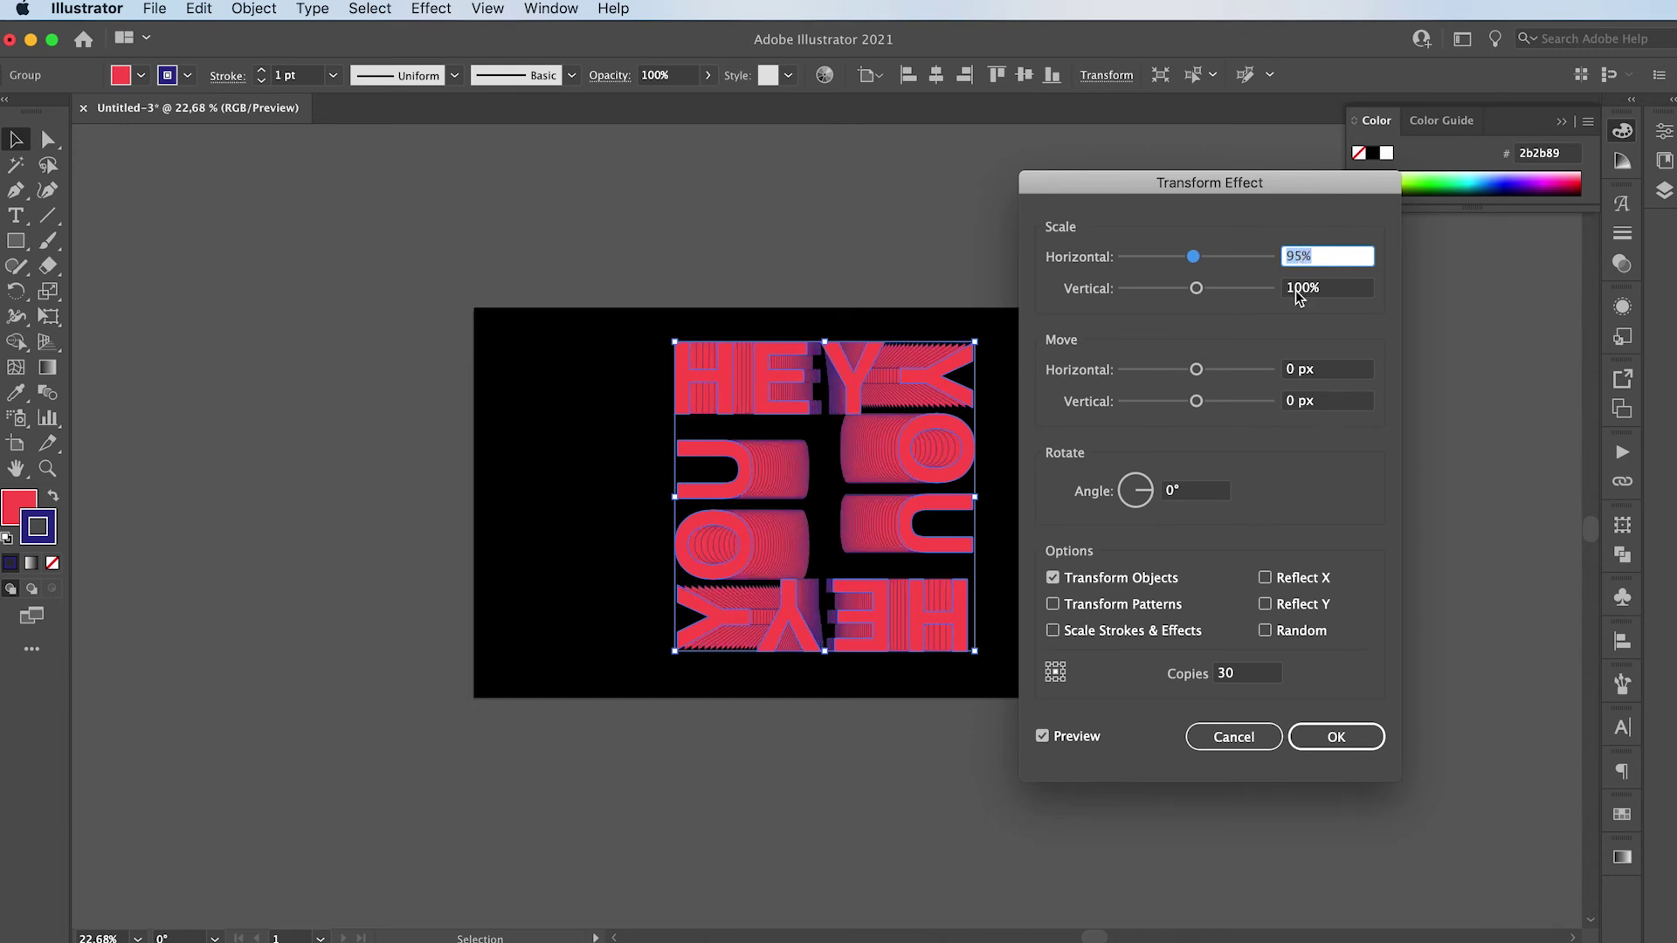
{"action": "left_click", "coordinate": [1299, 290]}
{"action": "key", "text": "Down"}
{"action": "key", "text": "Down"}
{"action": "key", "text": "Down"}
{"action": "key", "text": "Down"}
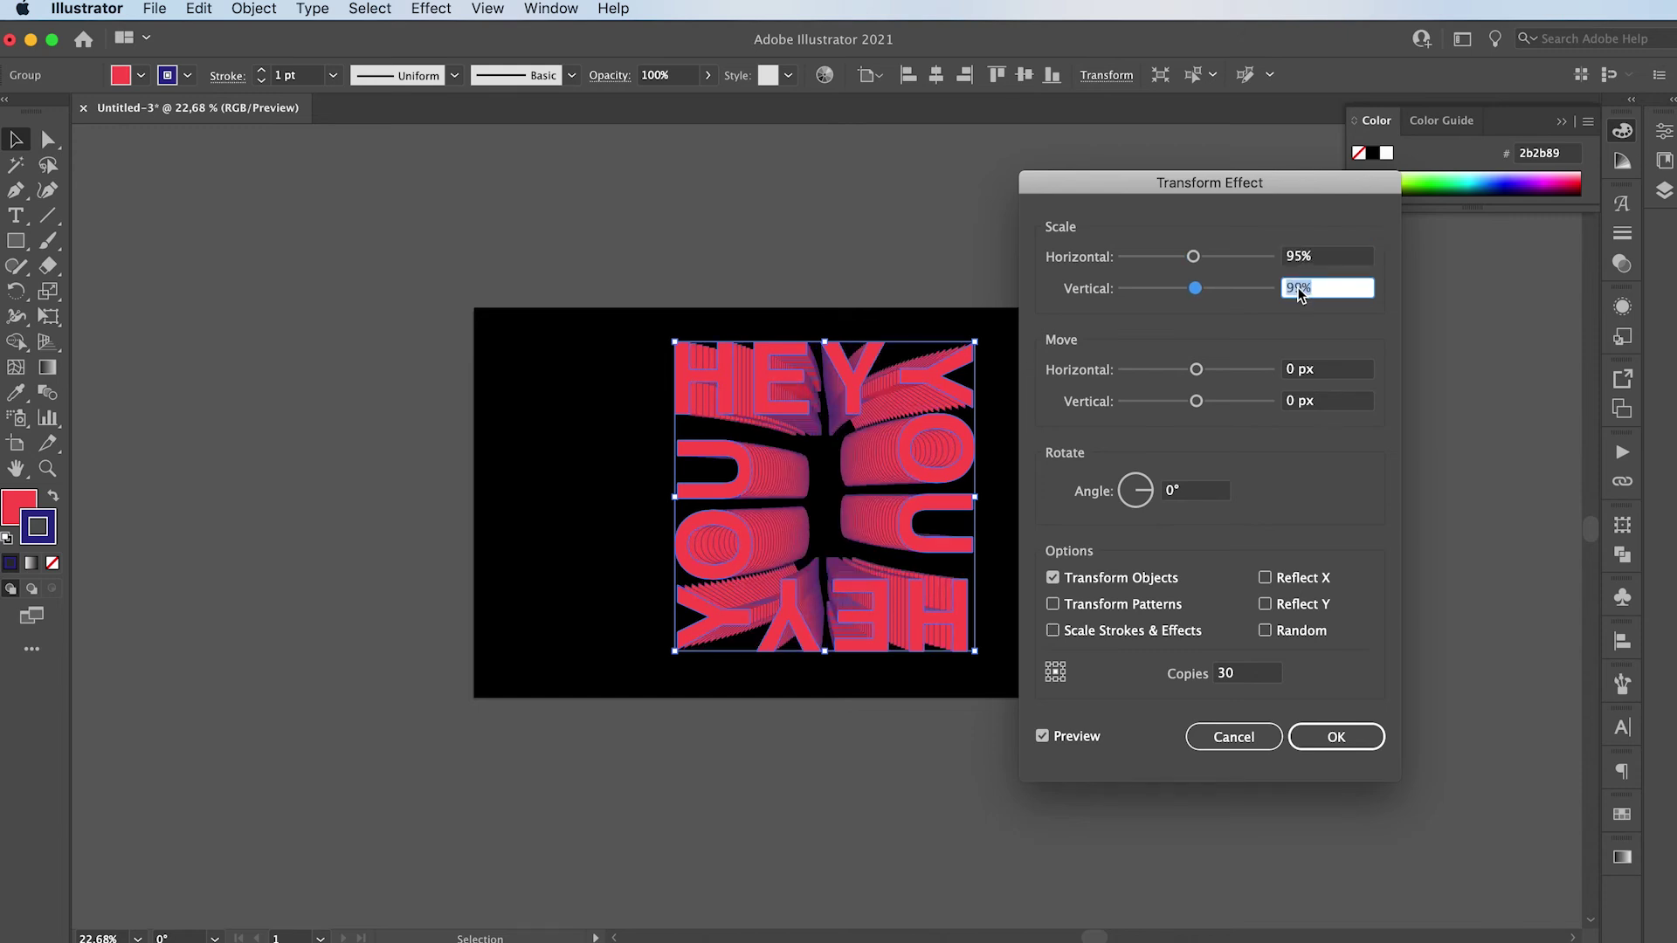
{"action": "key", "text": "Down"}
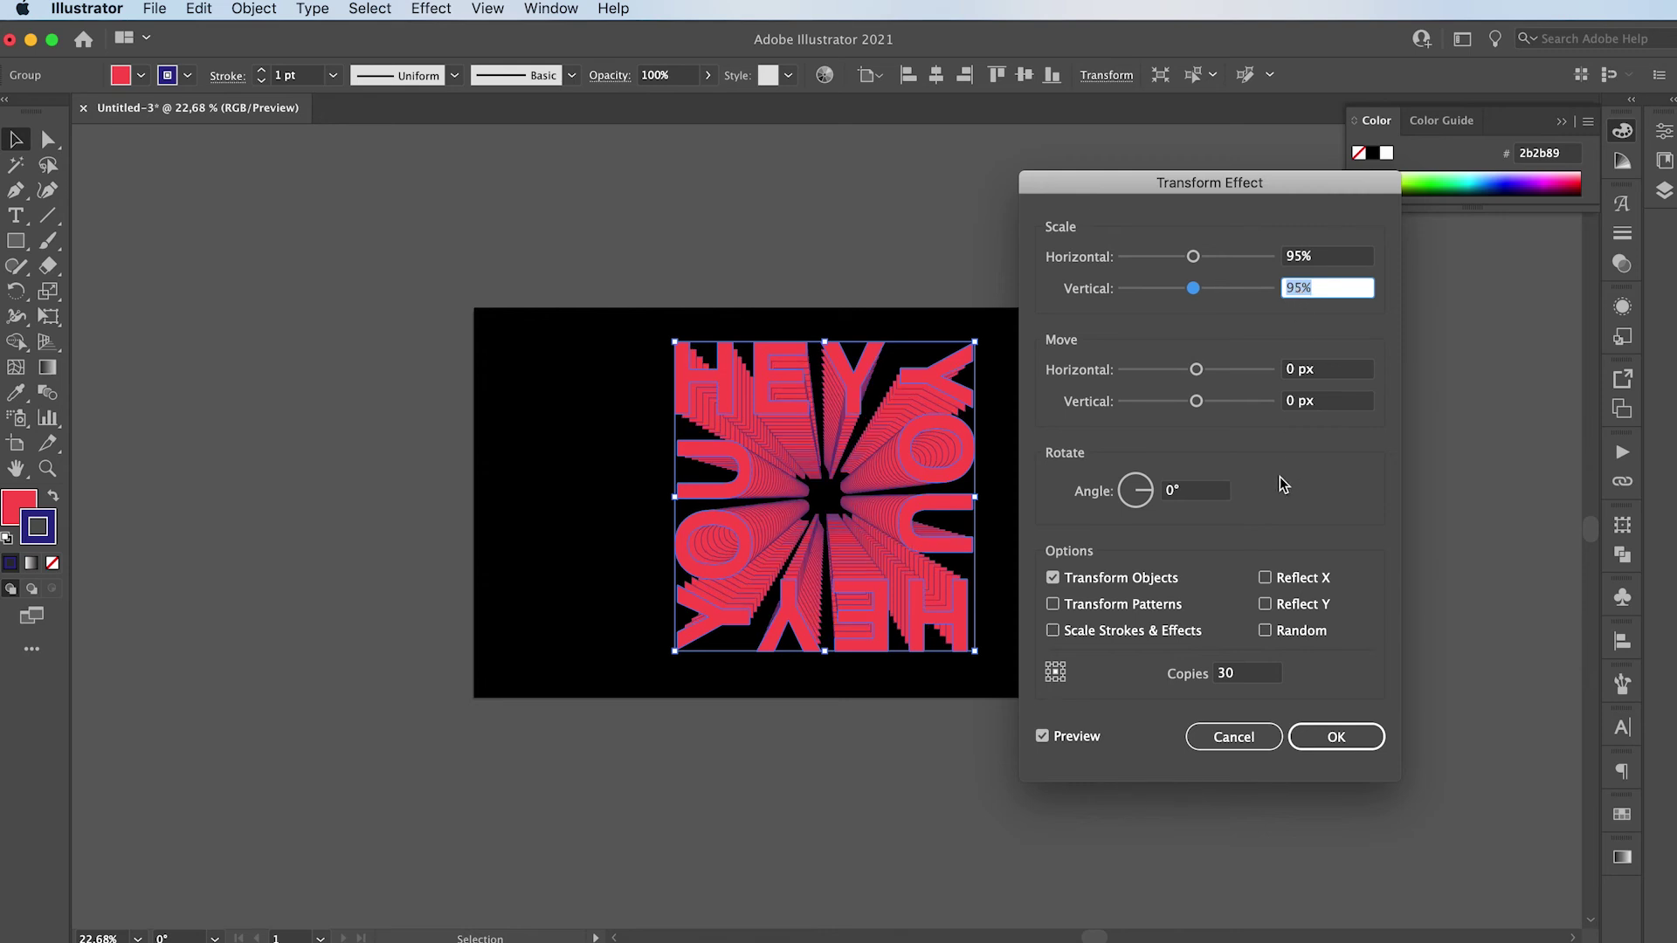
Settle on 30 copies at 95% horizontal and vertical scale, then apply the effect
{"action": "left_click", "coordinate": [1249, 674]}
{"action": "key", "text": "shift+Up"}
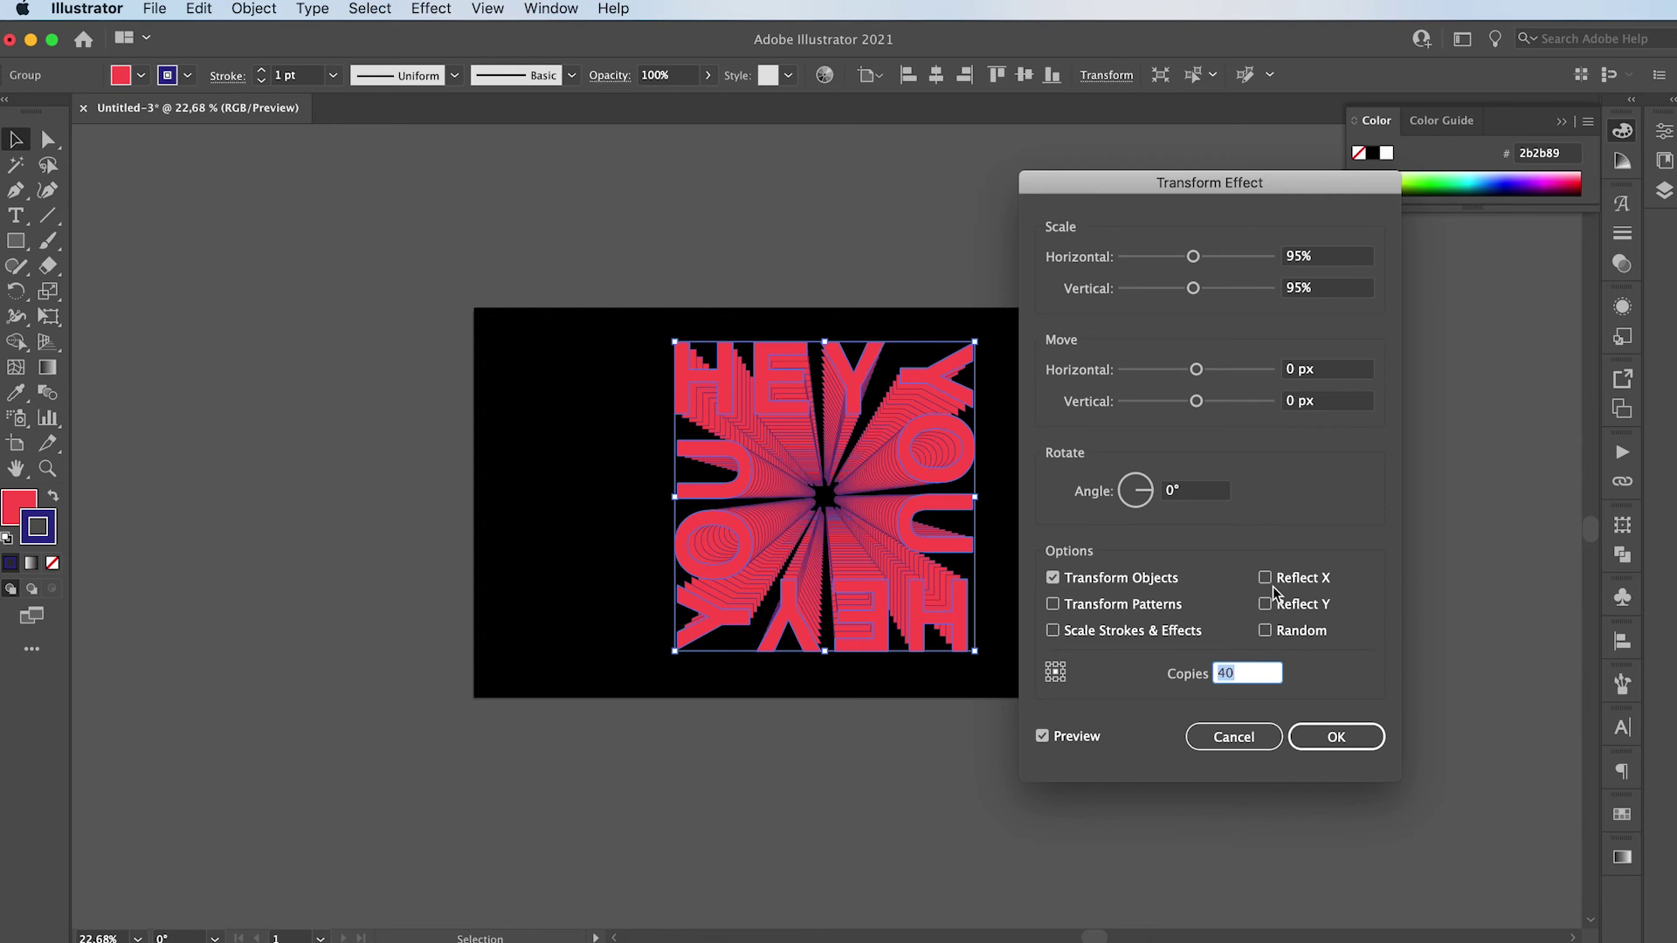
{"action": "key", "text": "shift+Down"}
{"action": "key", "text": "shift+Down"}
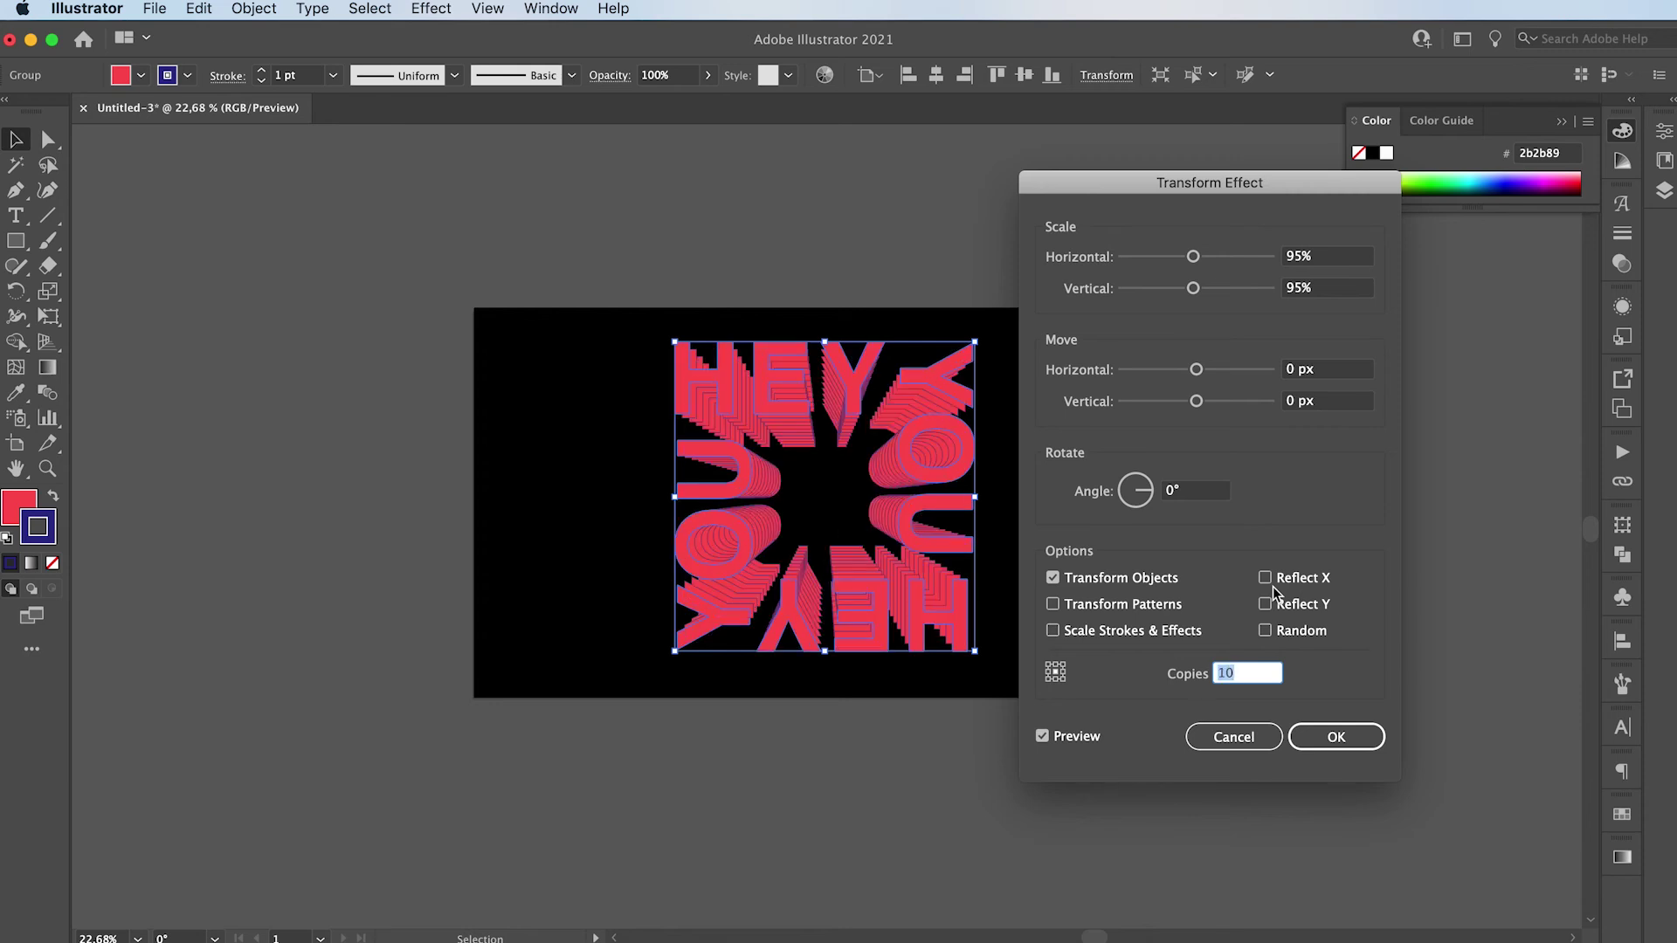
{"action": "key", "text": "shift+Up"}
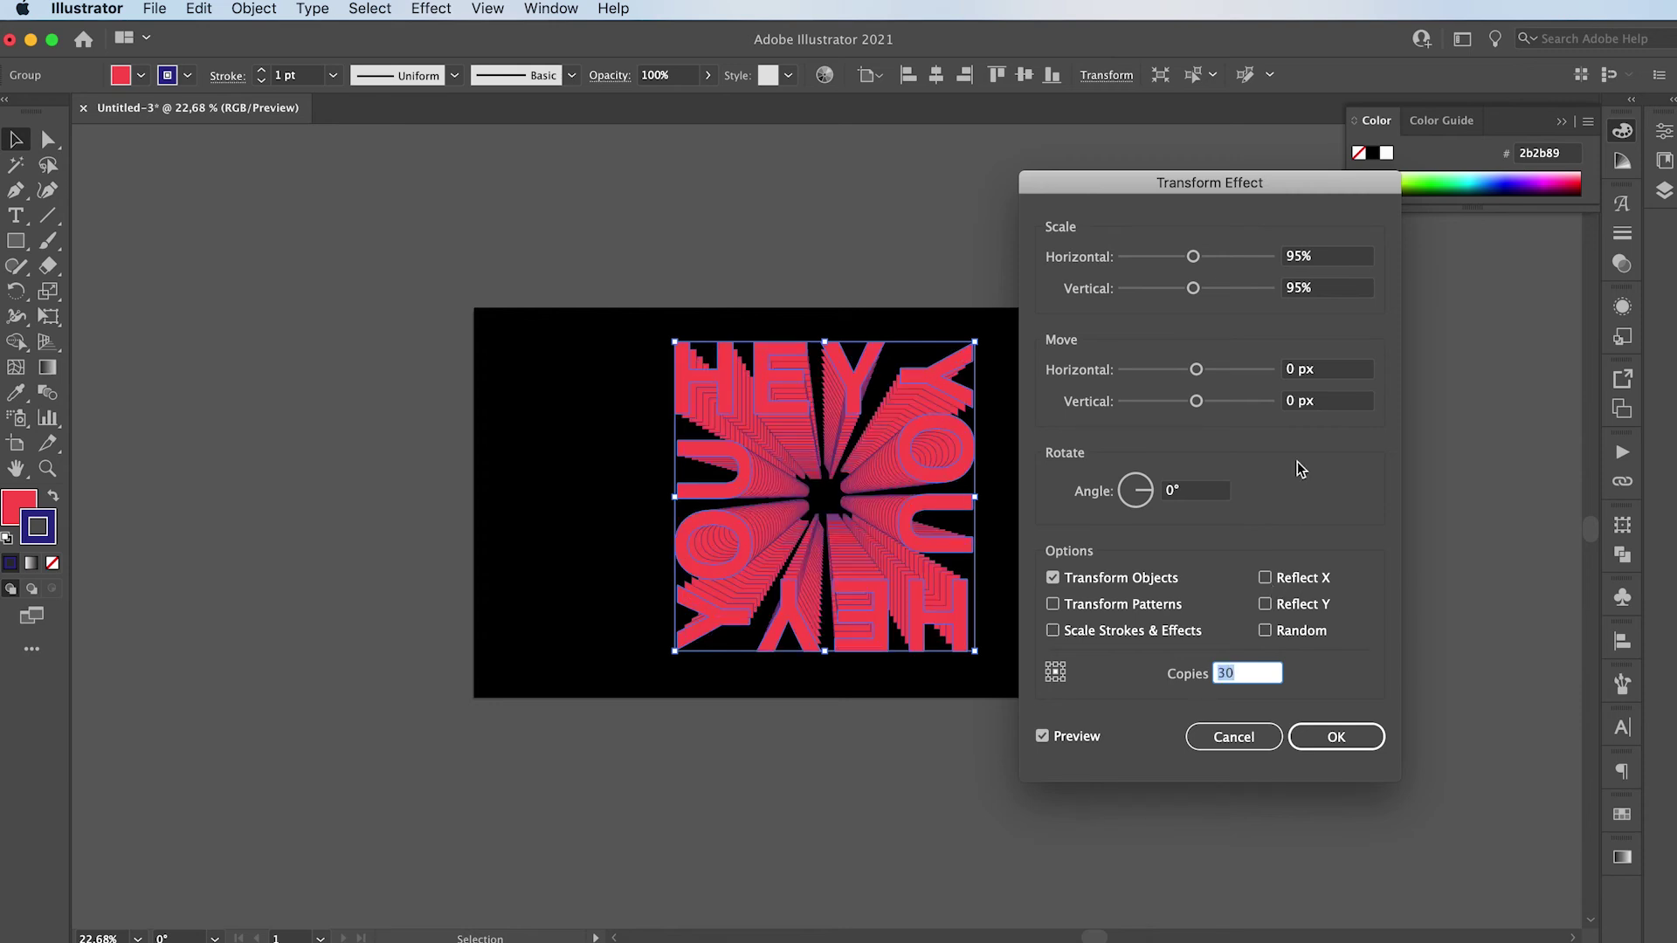
{"action": "left_click", "coordinate": [1299, 257]}
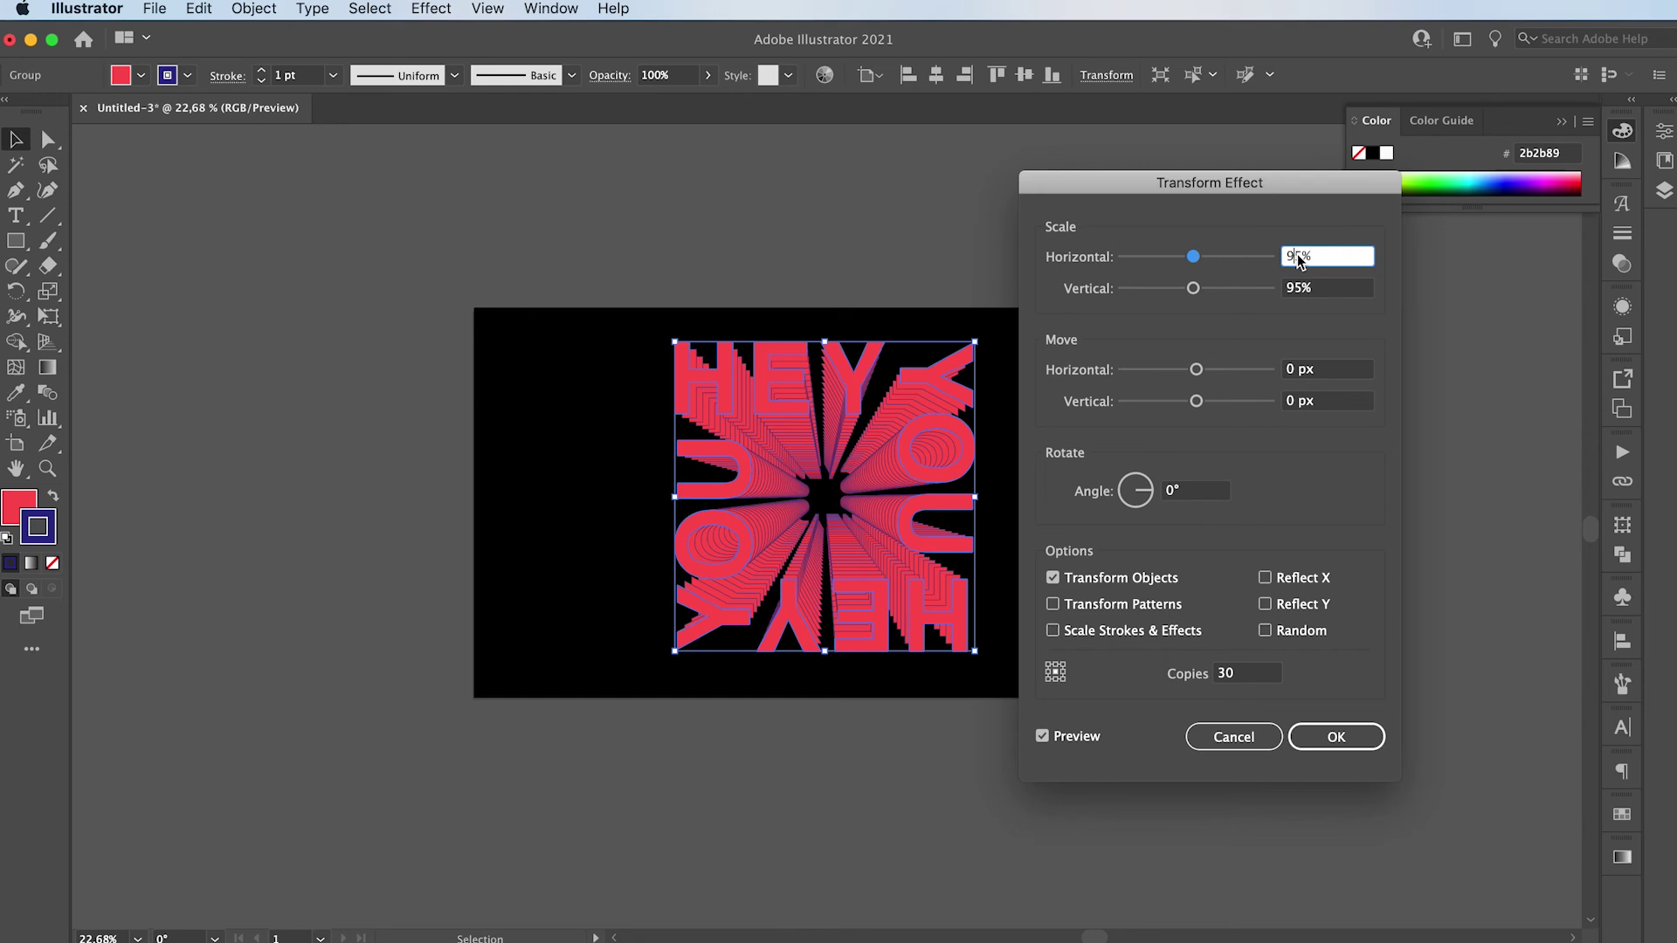
{"action": "key", "text": "shift+Down"}
{"action": "left_click", "coordinate": [1297, 289]}
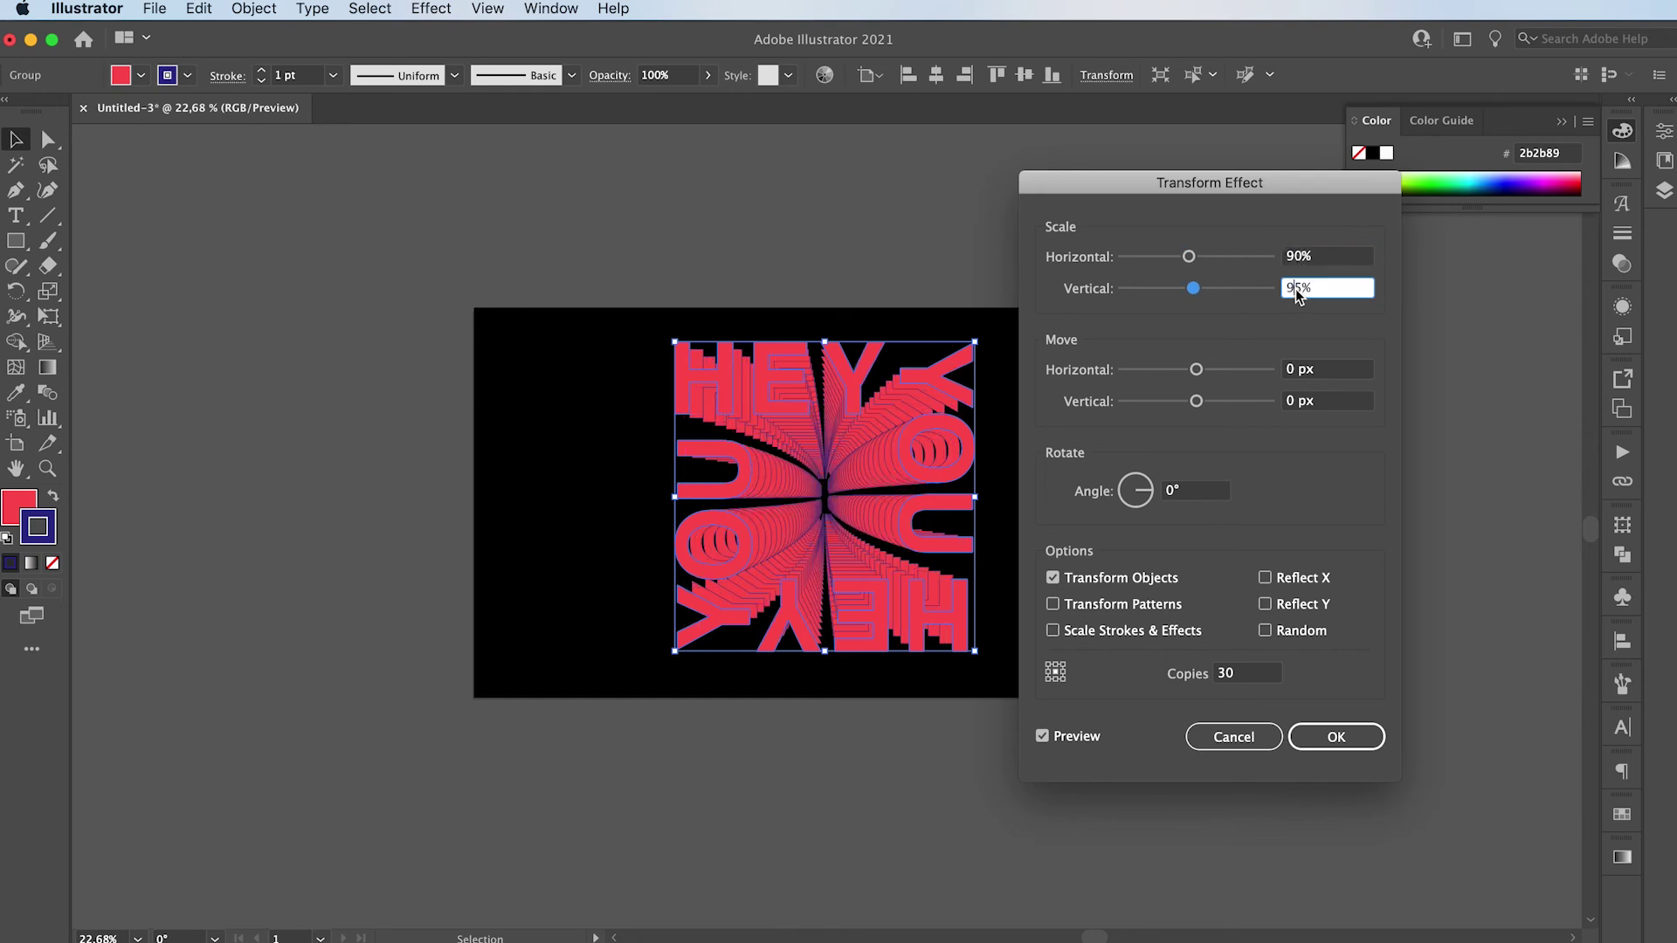
{"action": "key", "text": "shift+Down"}
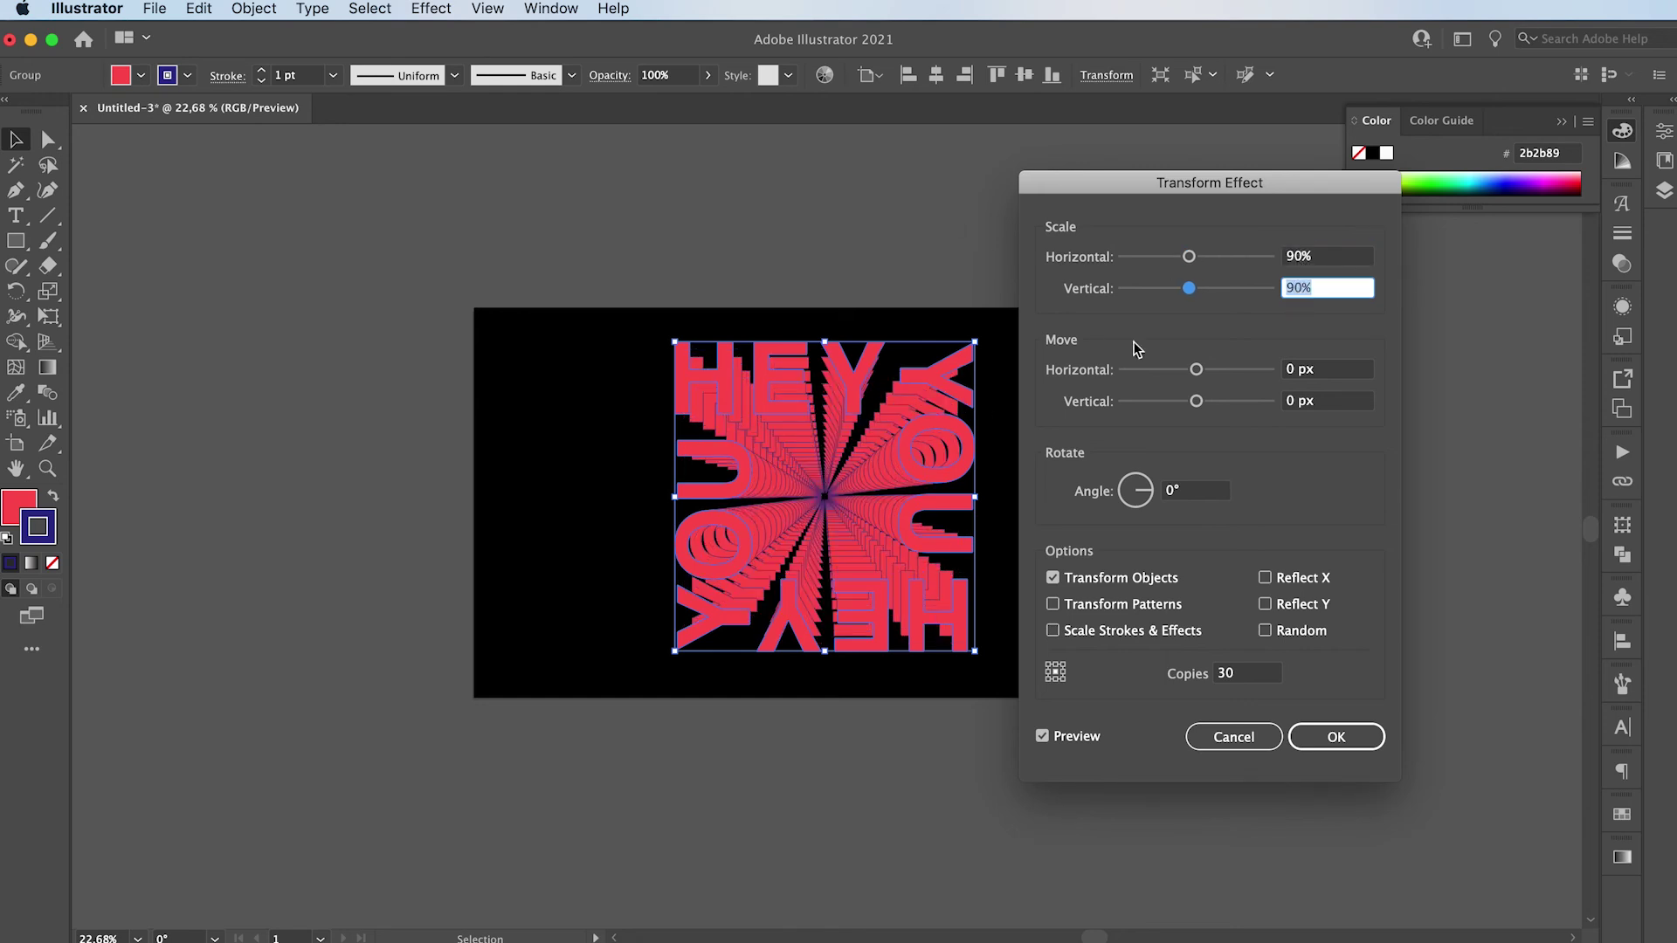
{"action": "key", "text": "shift+Up"}
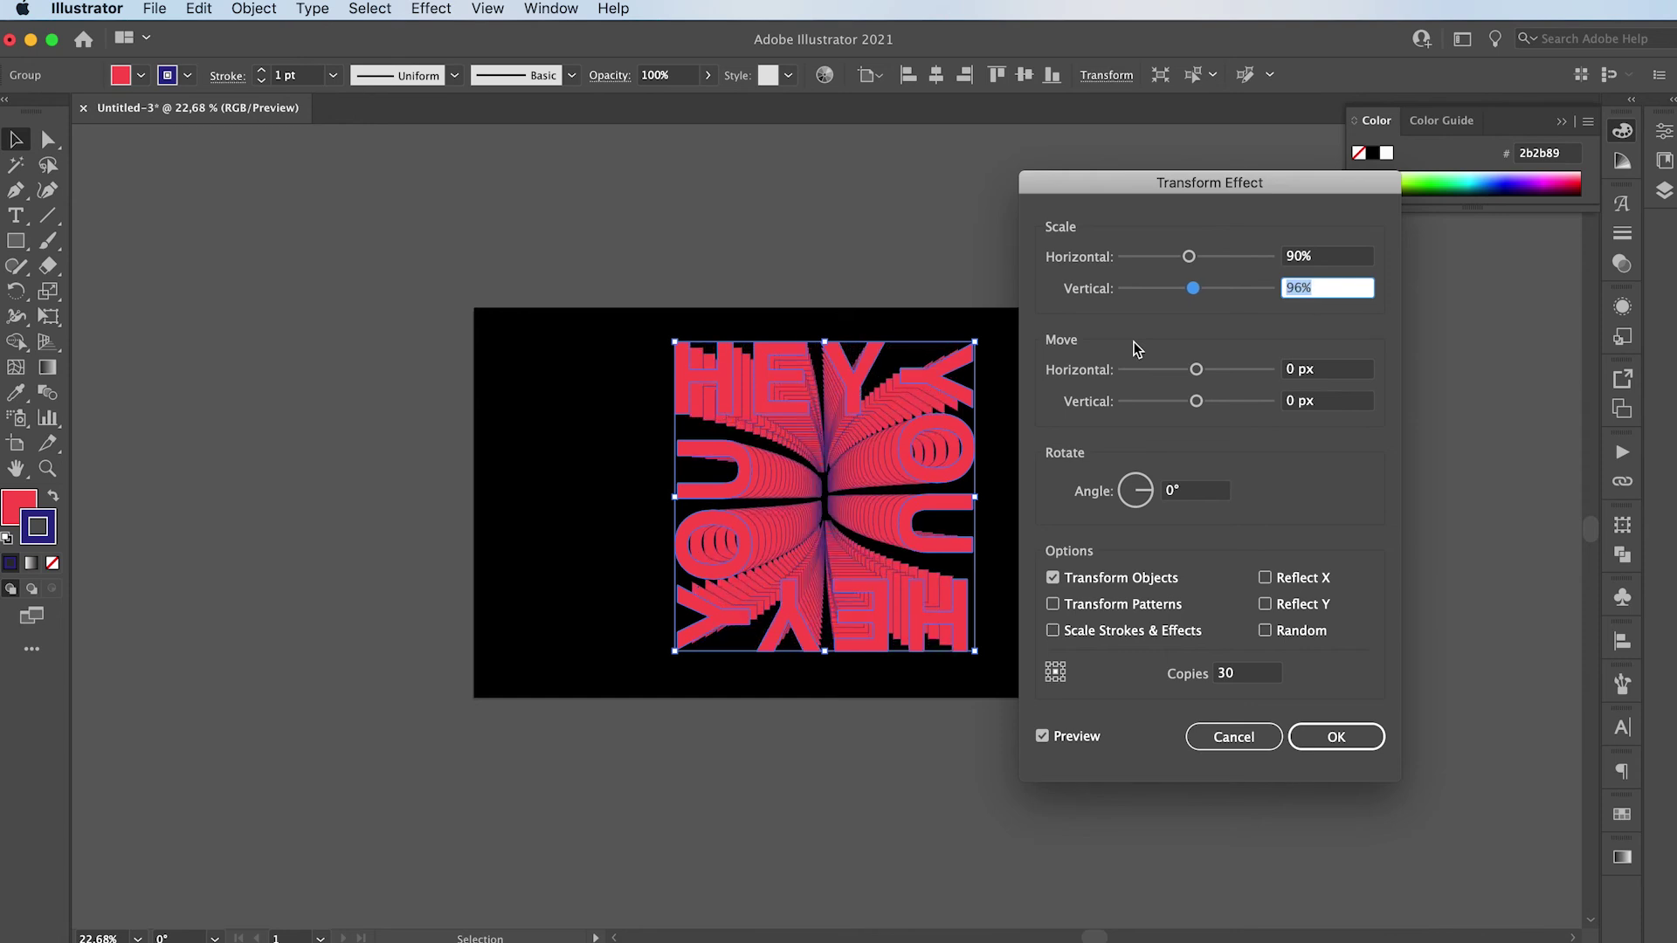
{"action": "left_click", "coordinate": [1299, 259]}
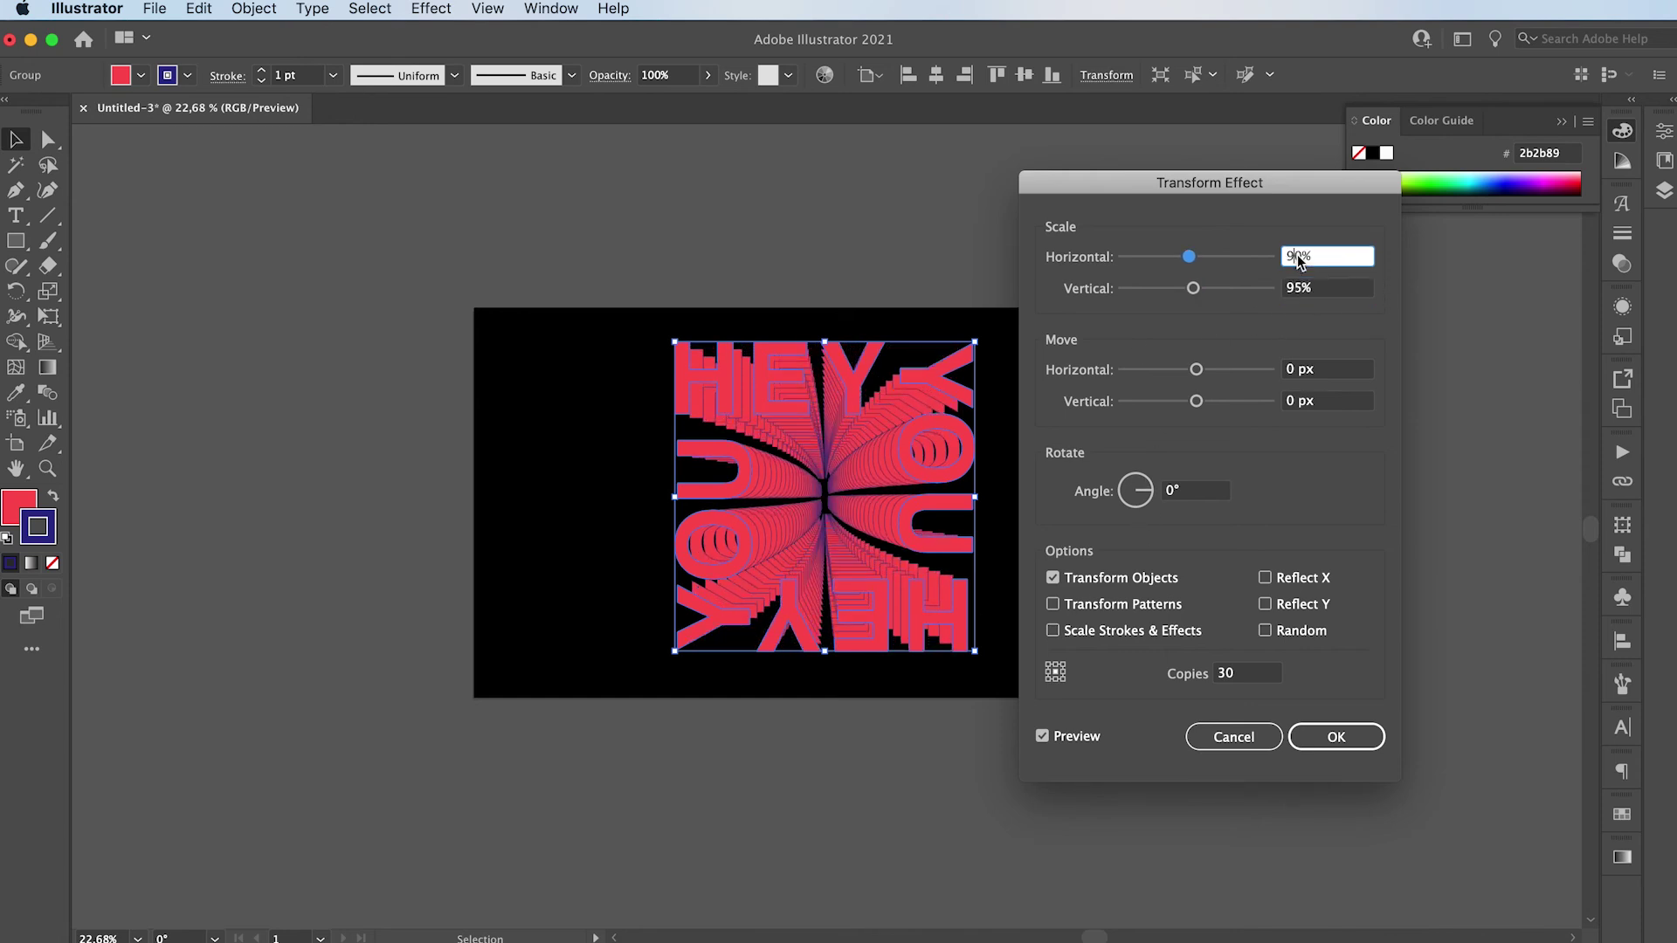
{"action": "key", "text": "shift+Up"}
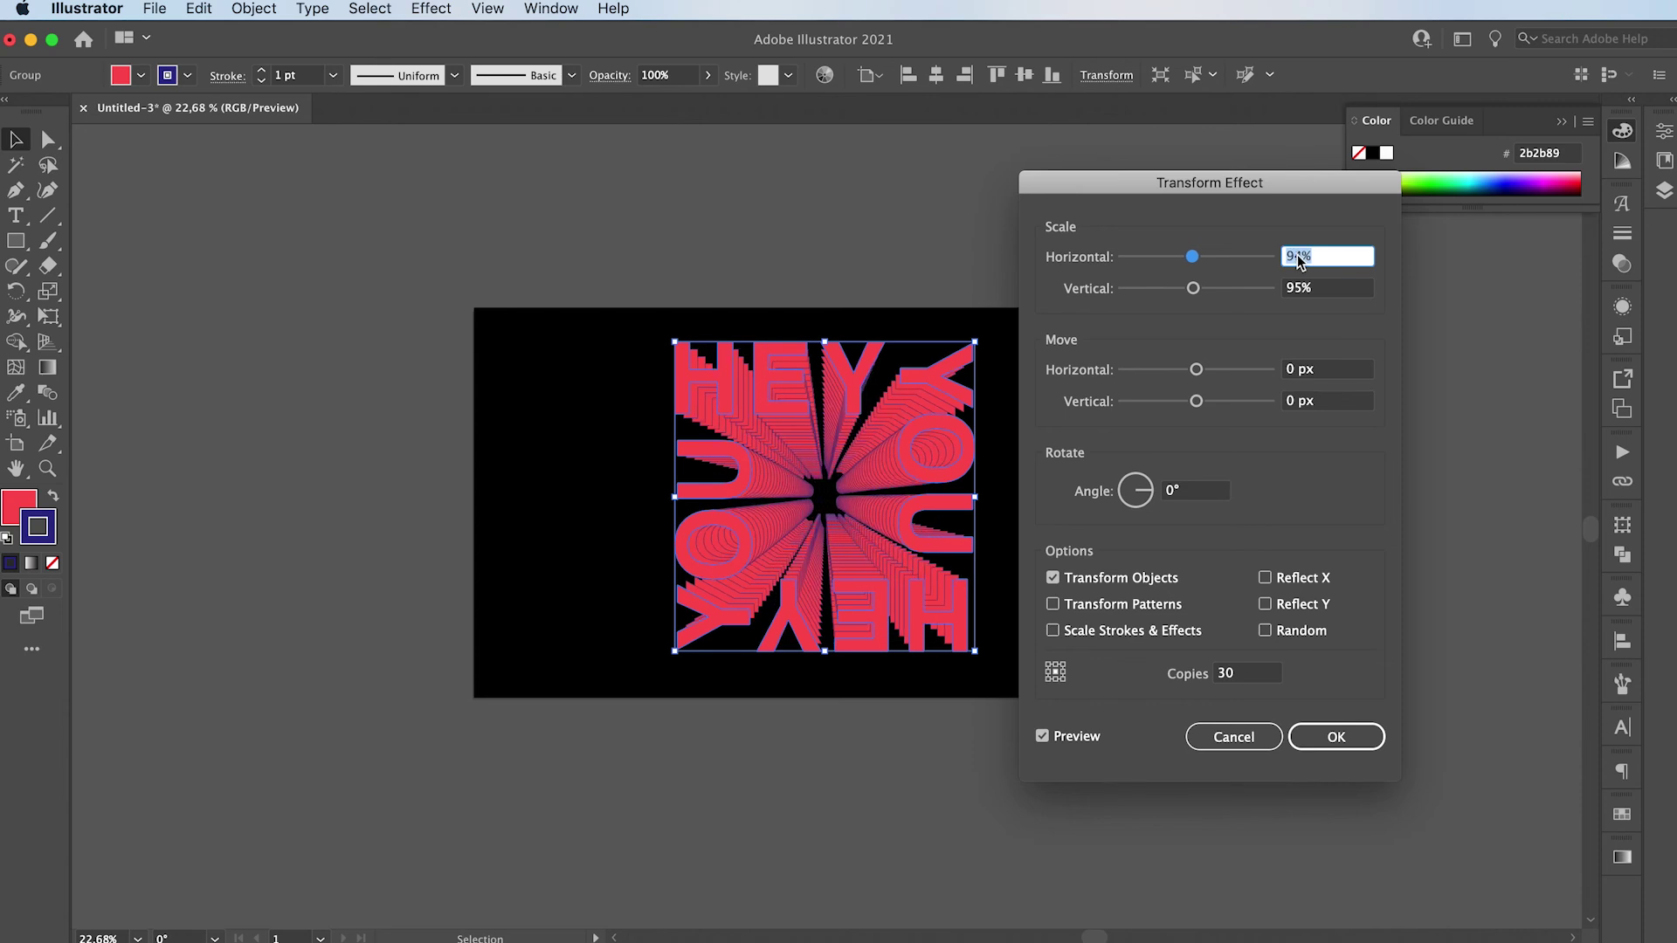
{"action": "left_click", "coordinate": [1322, 739]}
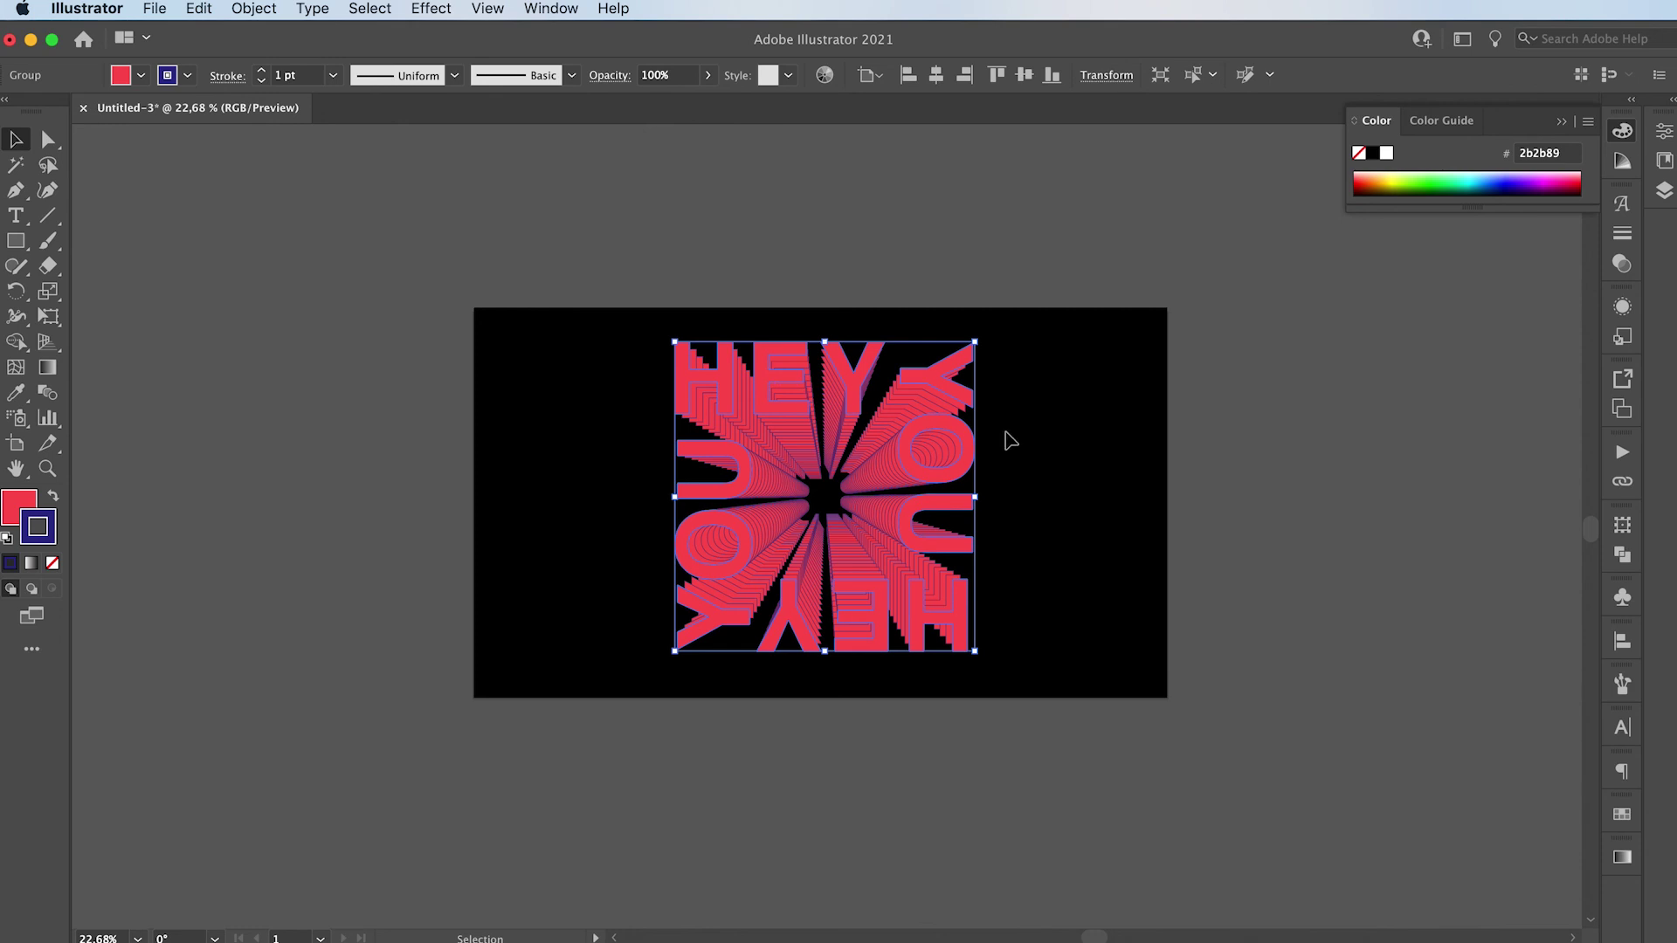
Increase the outline weight to 3 pt and enter black 000000 as the stroke colour
{"action": "left_click", "coordinate": [261, 71]}
{"action": "left_click", "coordinate": [261, 71]}
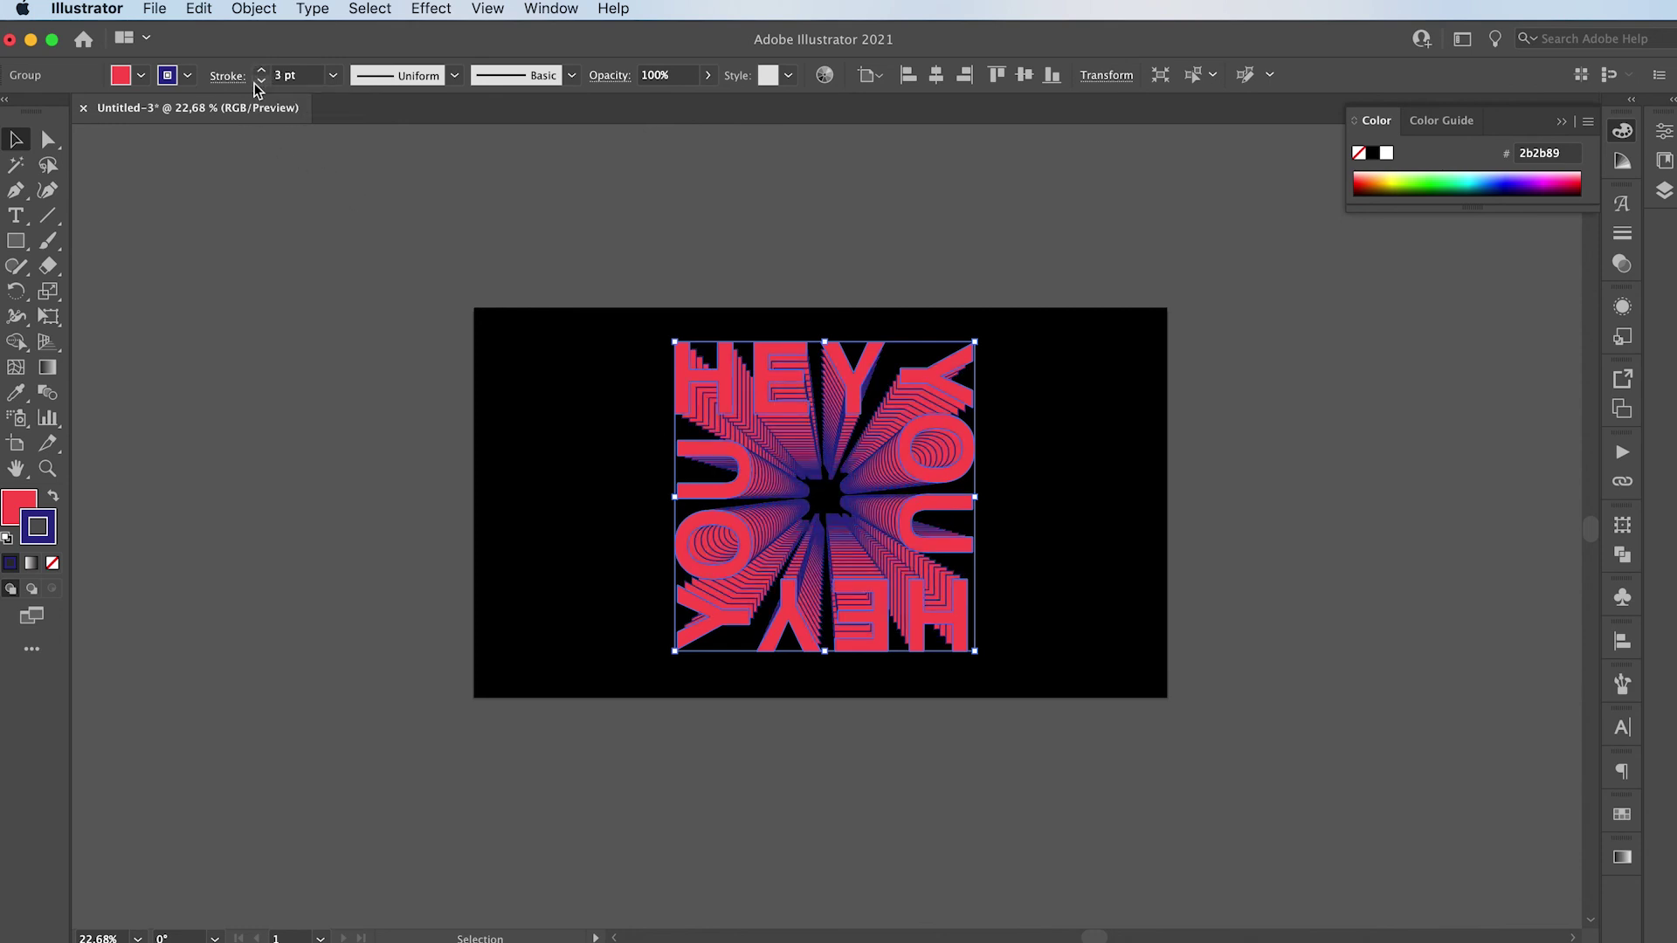
{"action": "double_click", "coordinate": [38, 527]}
{"action": "type", "text": "000000"}
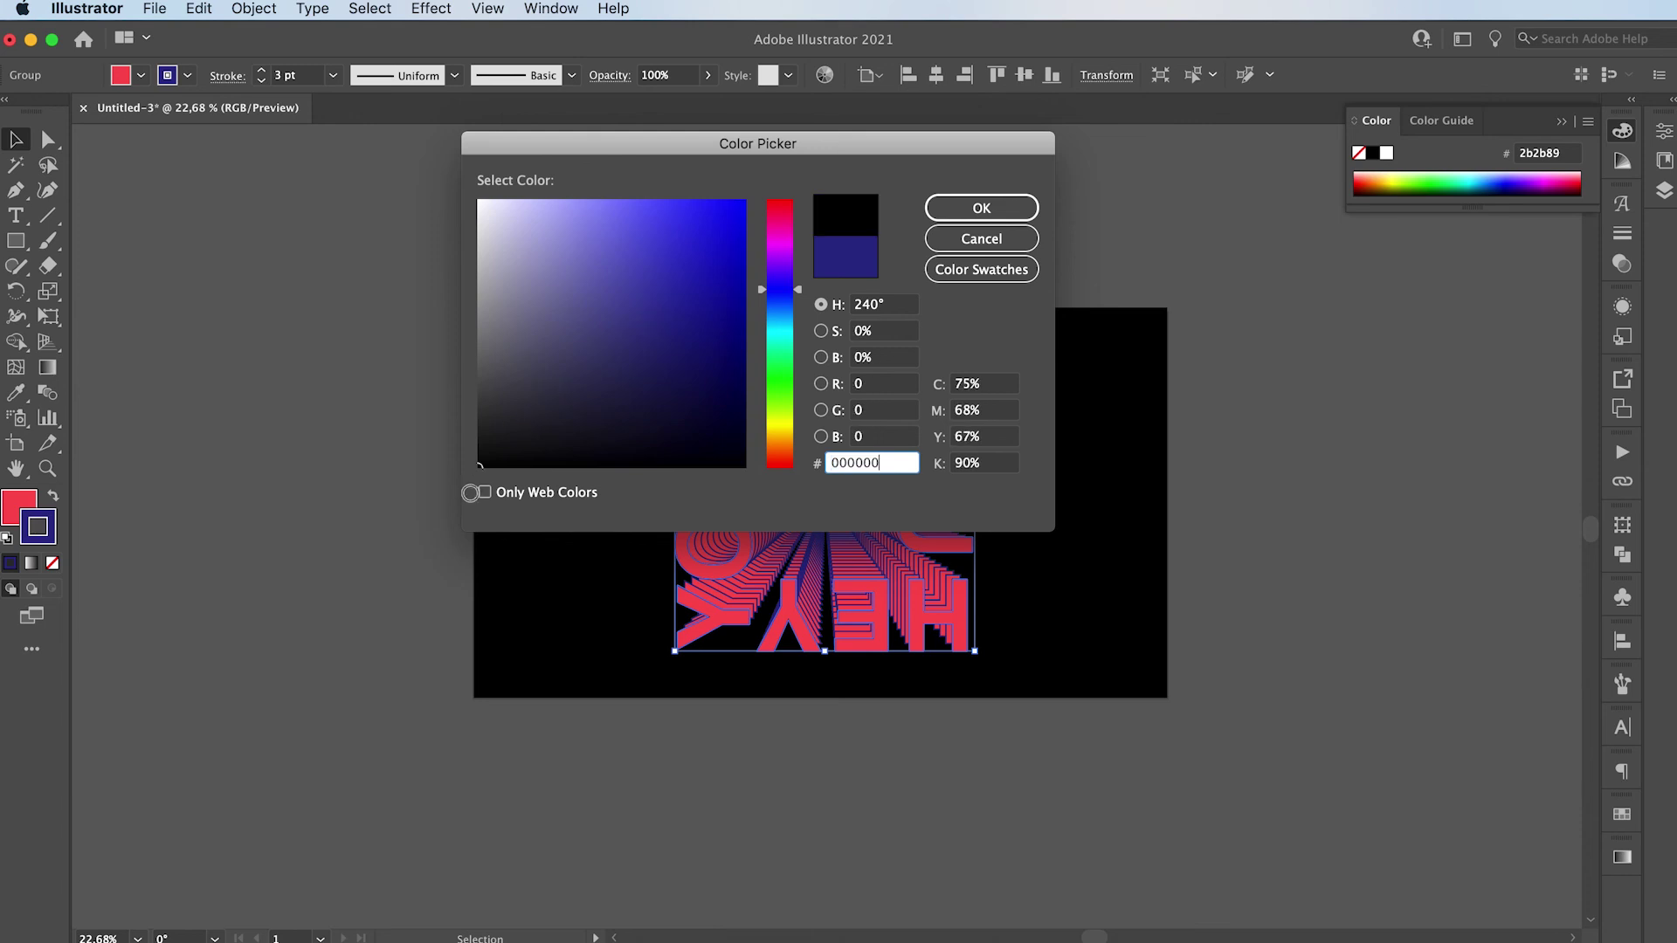